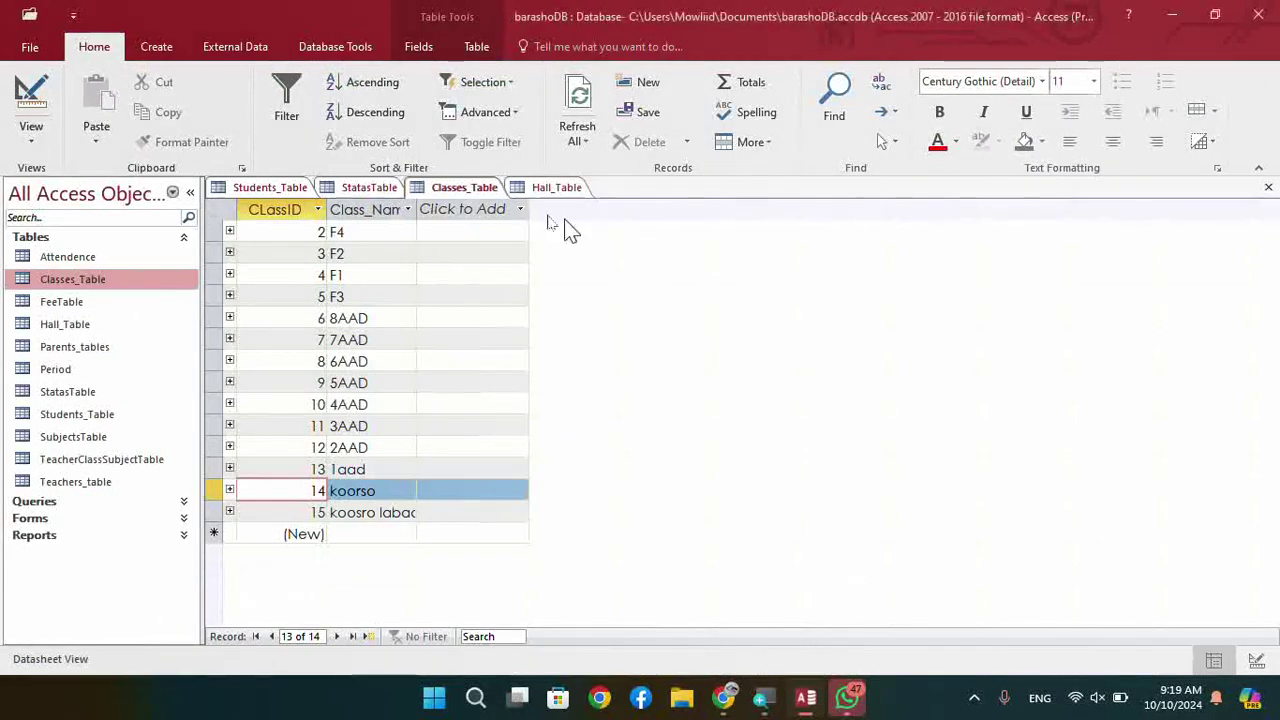
# - Restart Access 2016 and open the recent database barashoDB.accdb
pyautogui.click(1262, 14)
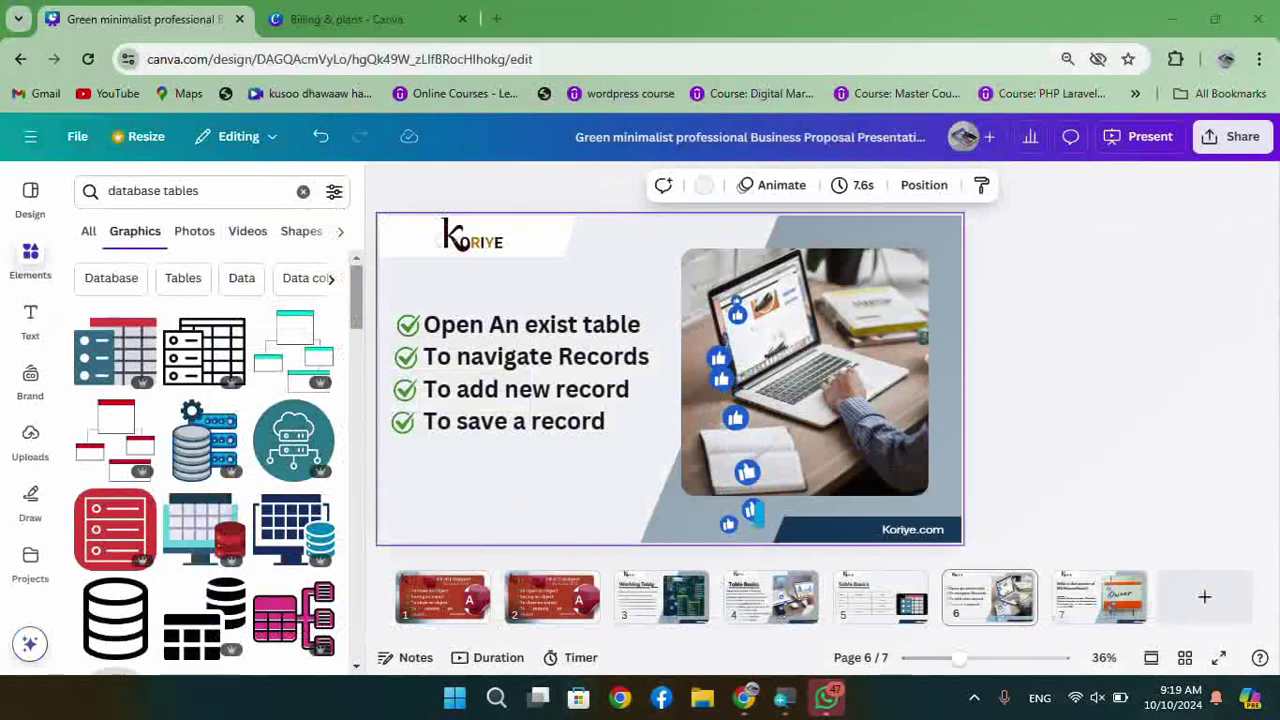
pyautogui.click(493, 700)
pyautogui.write('acc')
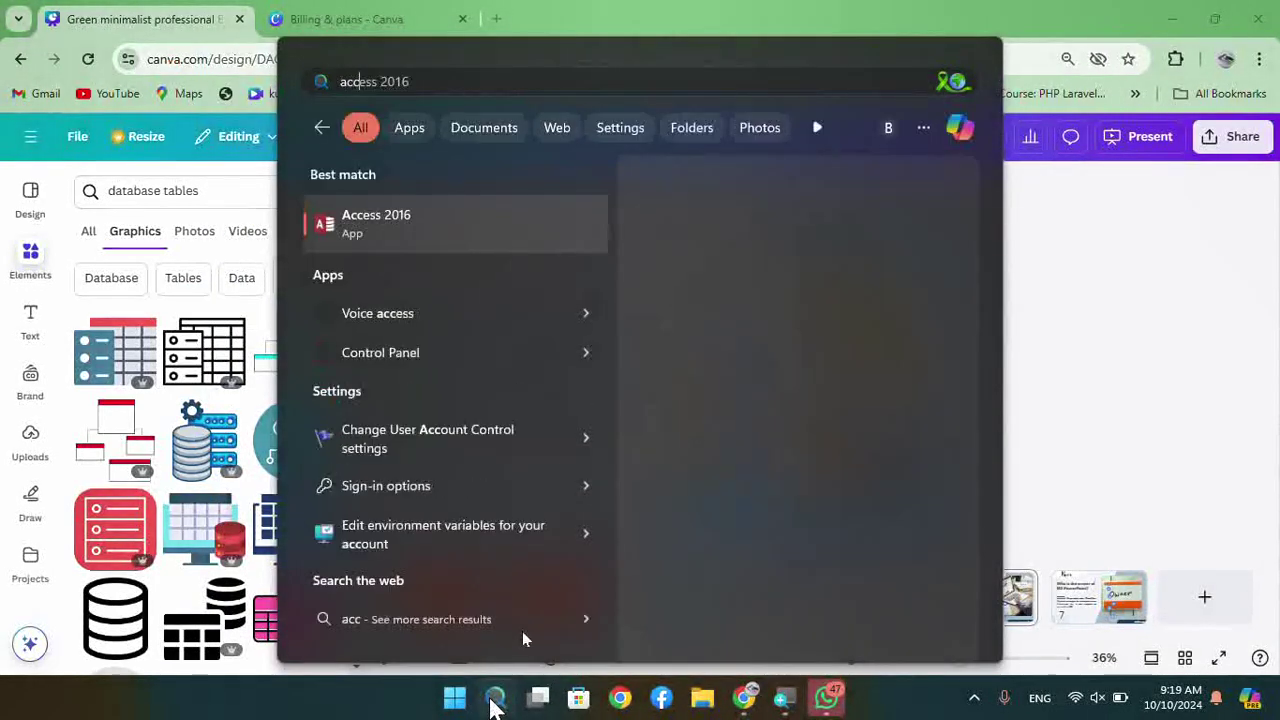
pyautogui.click(368, 222)
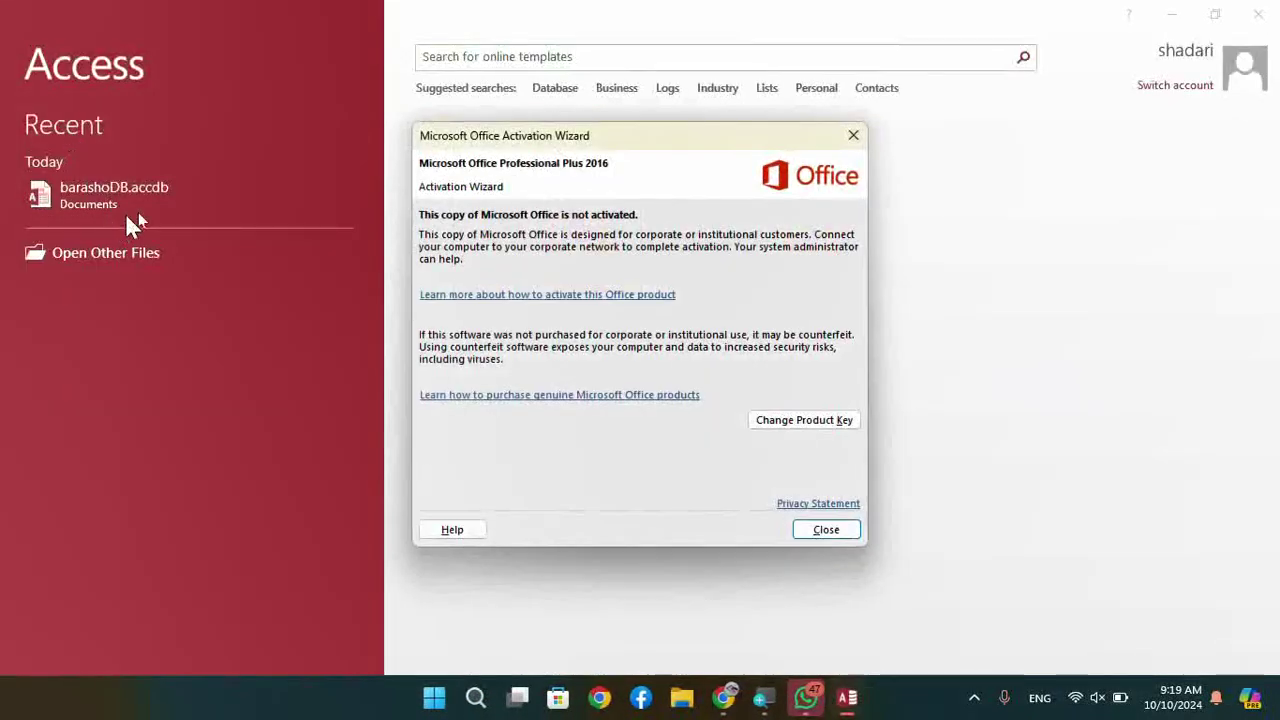
pyautogui.click(823, 530)
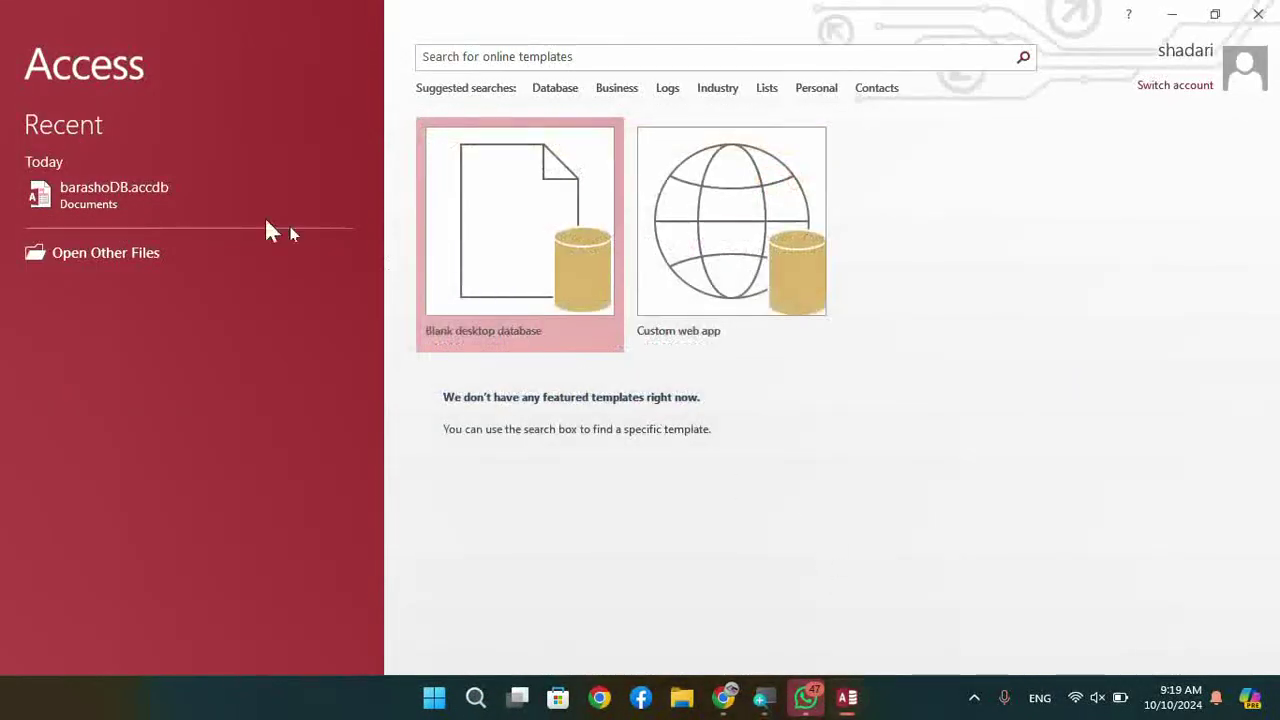
pyautogui.click(135, 195)
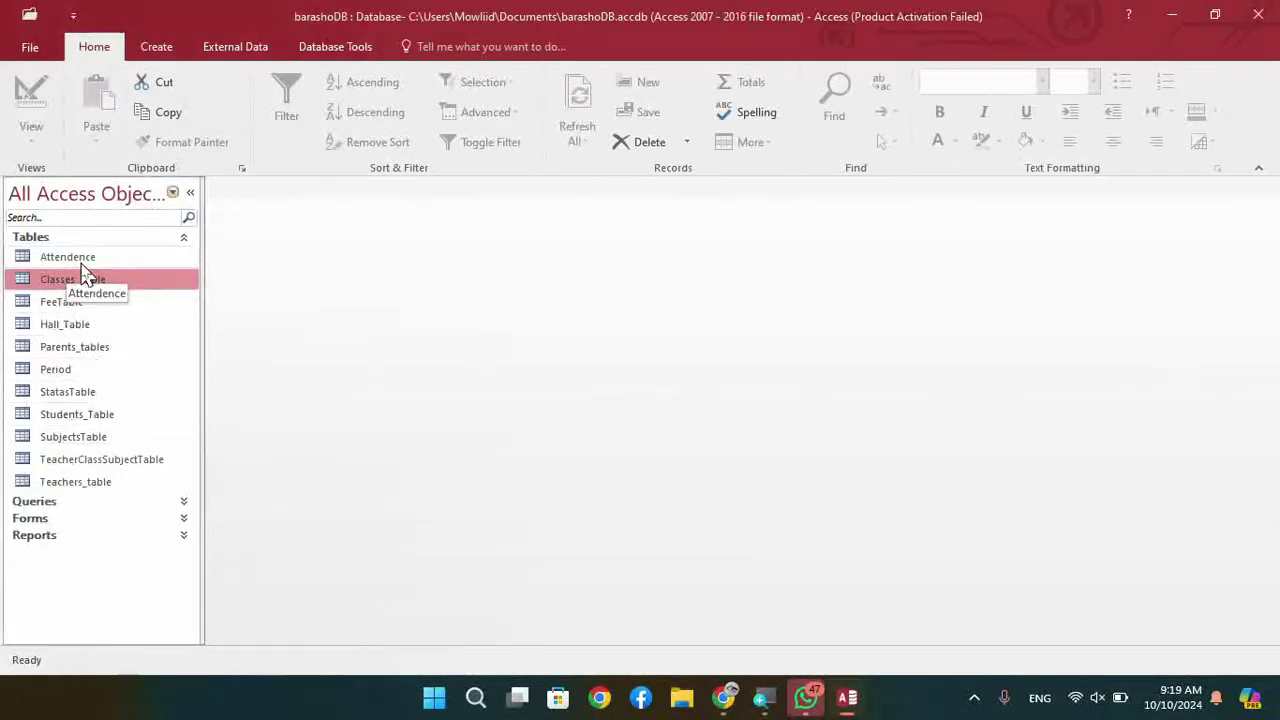
# - Collapse and re-expand the Tables group, and open the Attendence and Classes_Table tables in Datasheet View
pyautogui.click(184, 237)
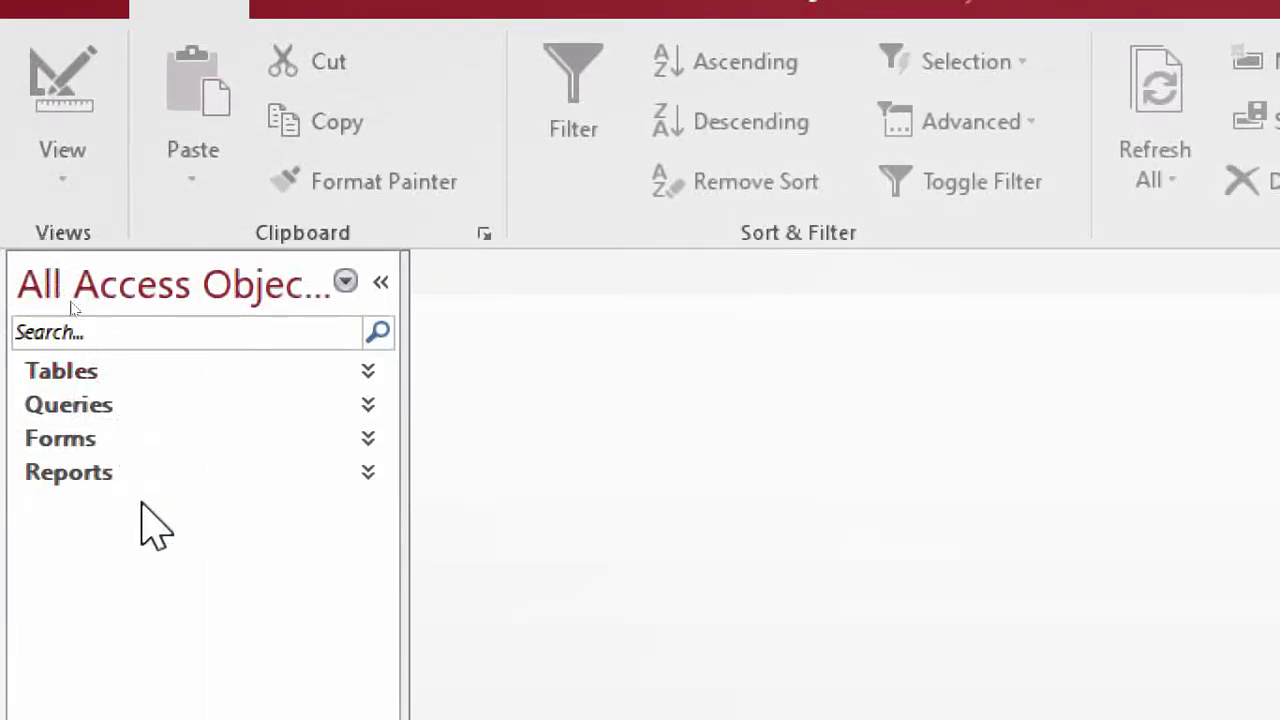
pyautogui.click(366, 371)
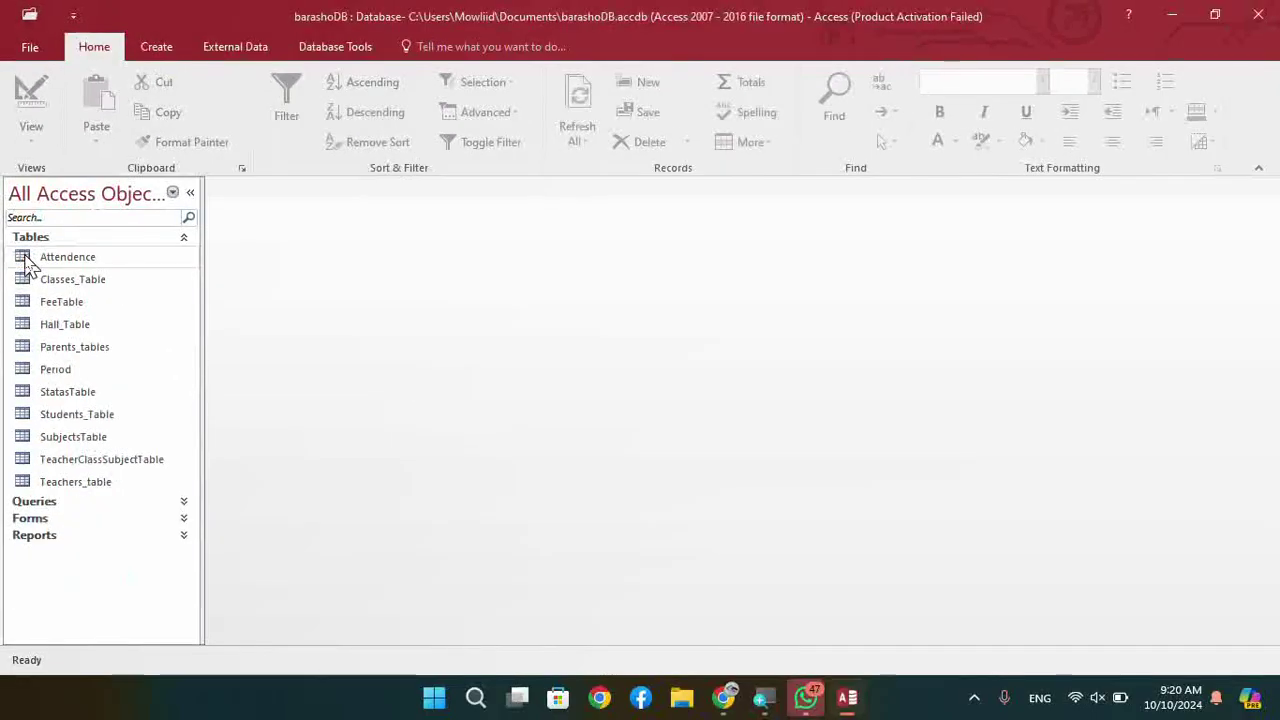
pyautogui.click(27, 263)
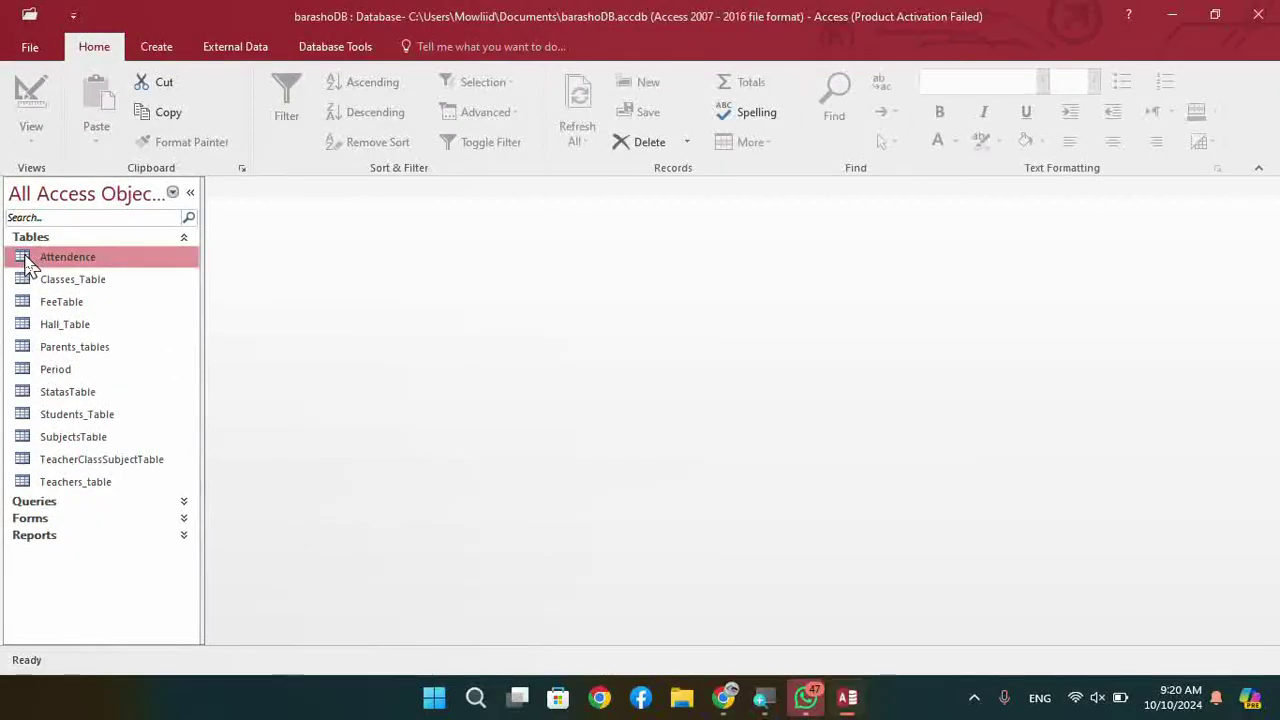
pyautogui.doubleClick(27, 263)
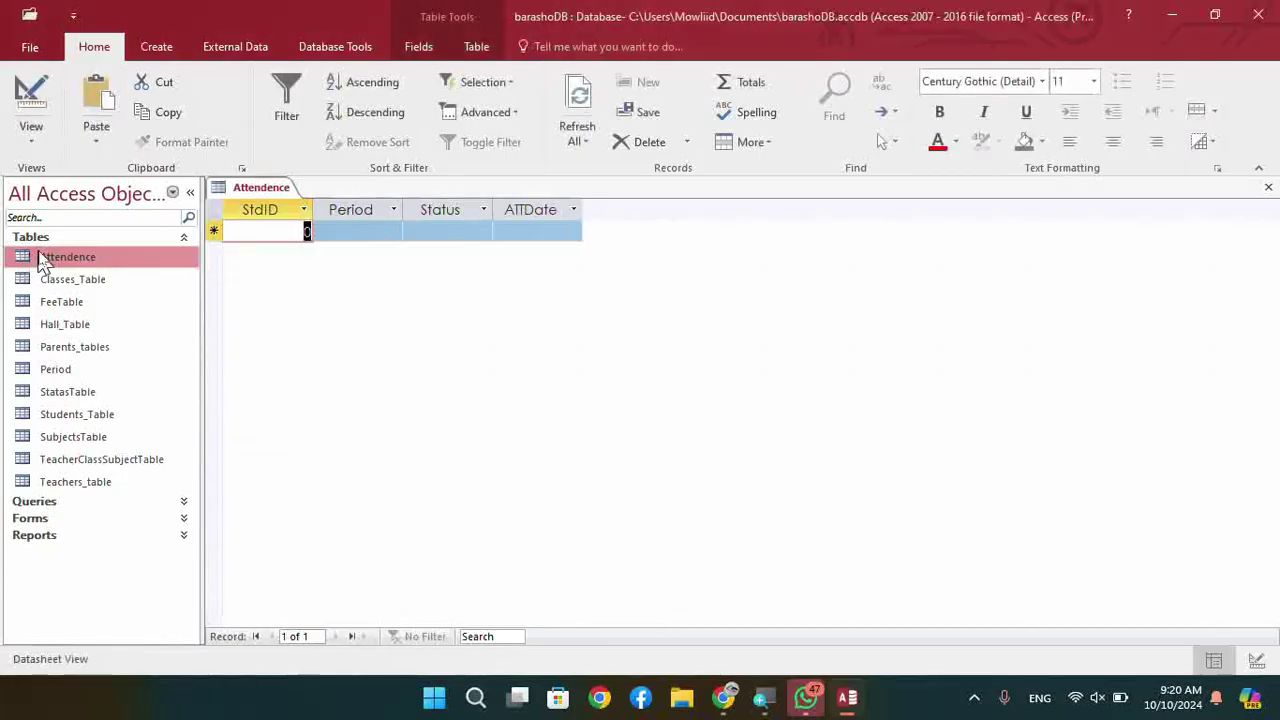
pyautogui.doubleClick(60, 282)
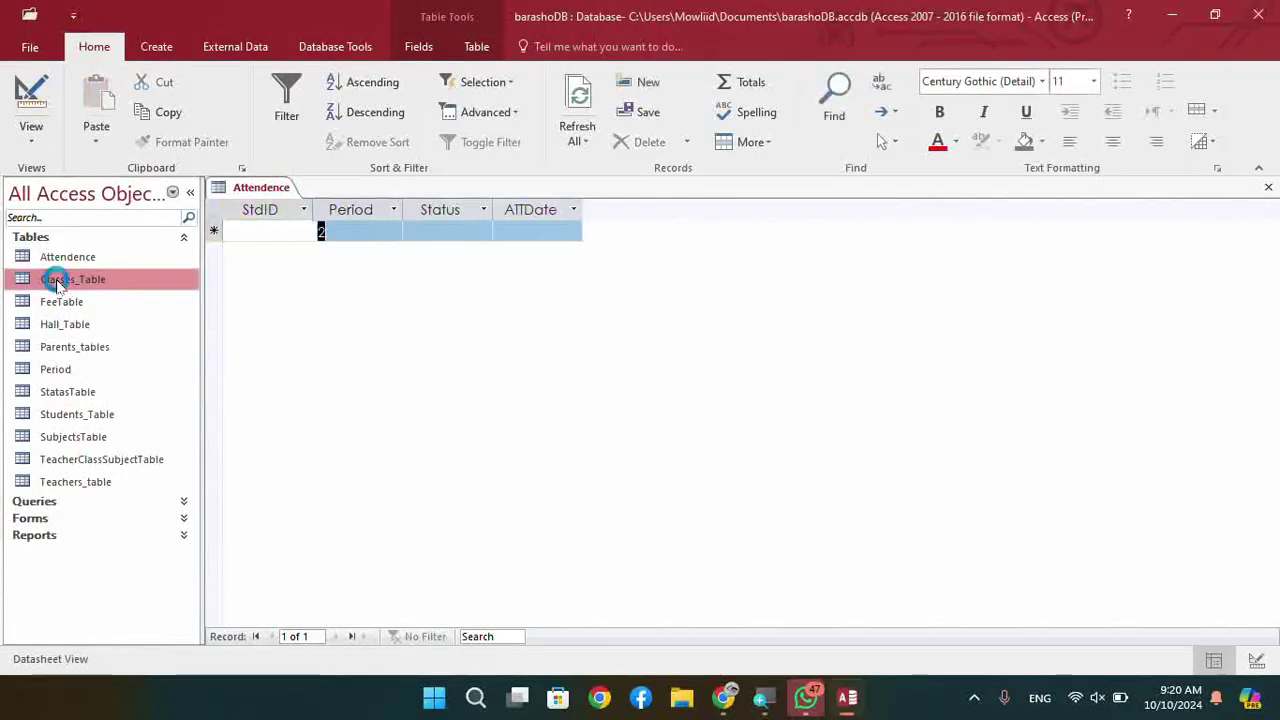
# - Switch back and forth between the Attendence and Classes_Table datasheets, selecting the ClassID column of Classes_Table
pyautogui.click(260, 188)
pyautogui.click(356, 187)
pyautogui.click(270, 209)
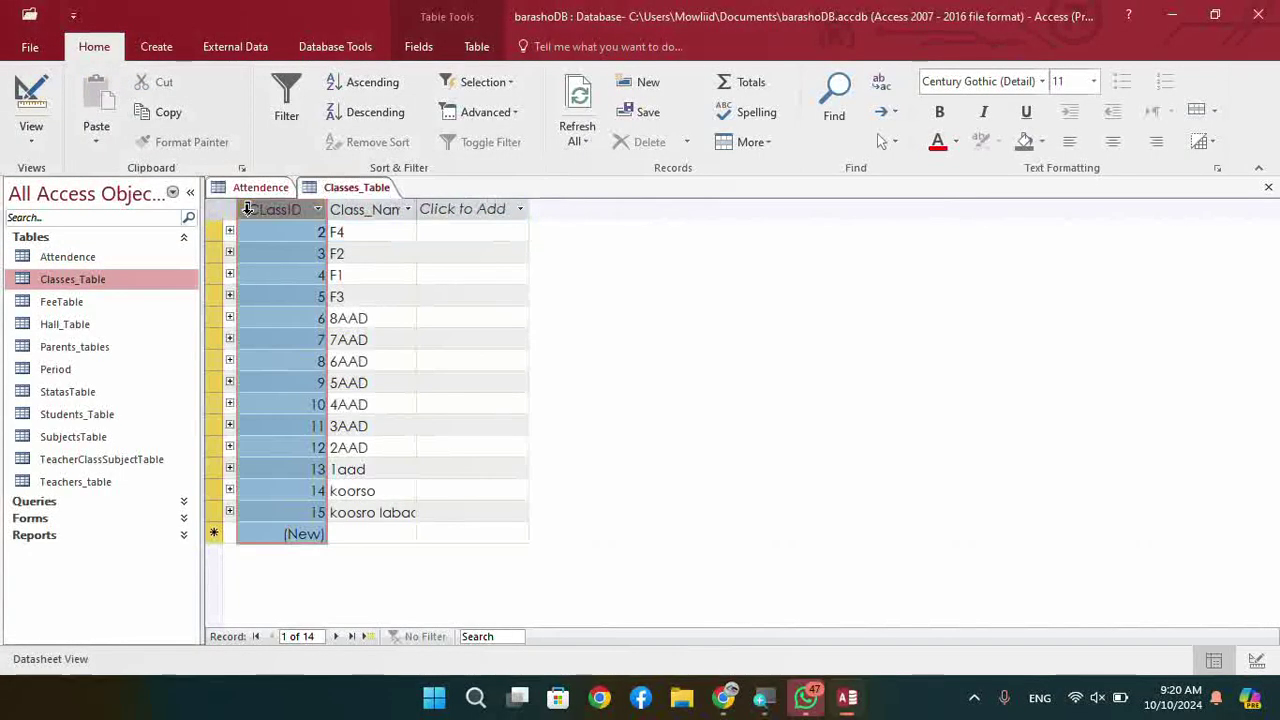
pyautogui.click(268, 193)
pyautogui.click(340, 189)
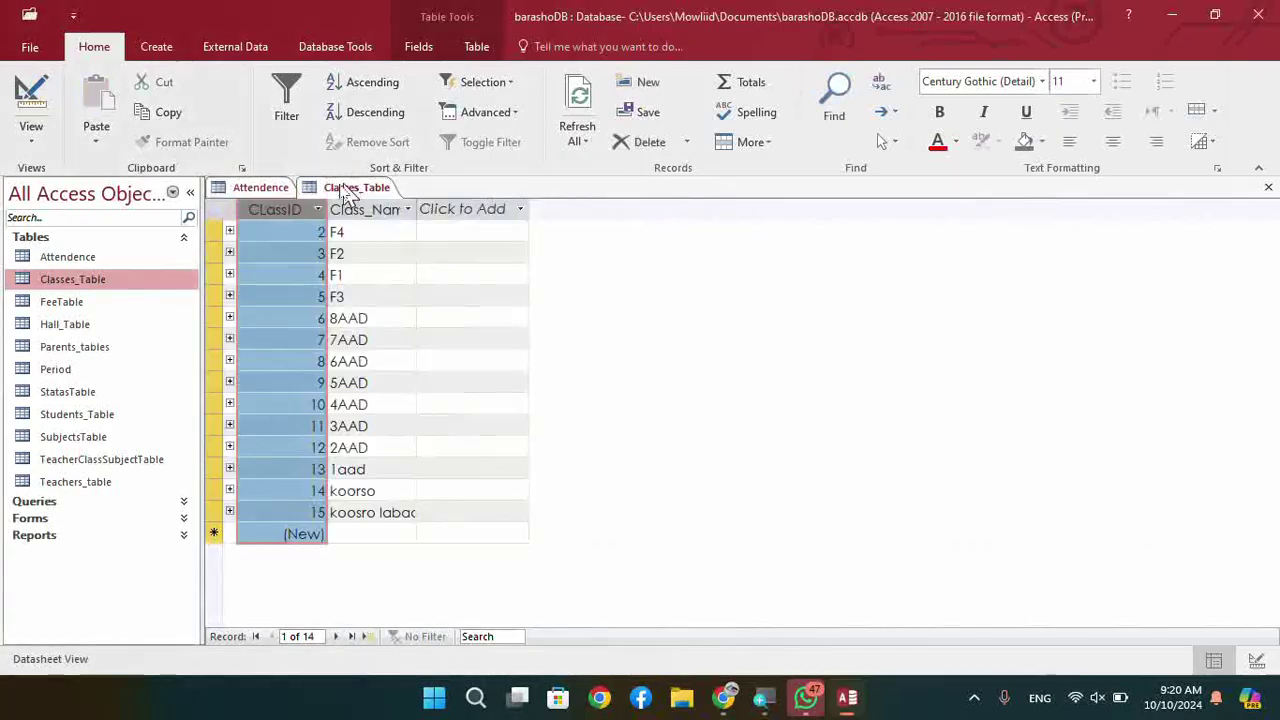
pyautogui.click(268, 191)
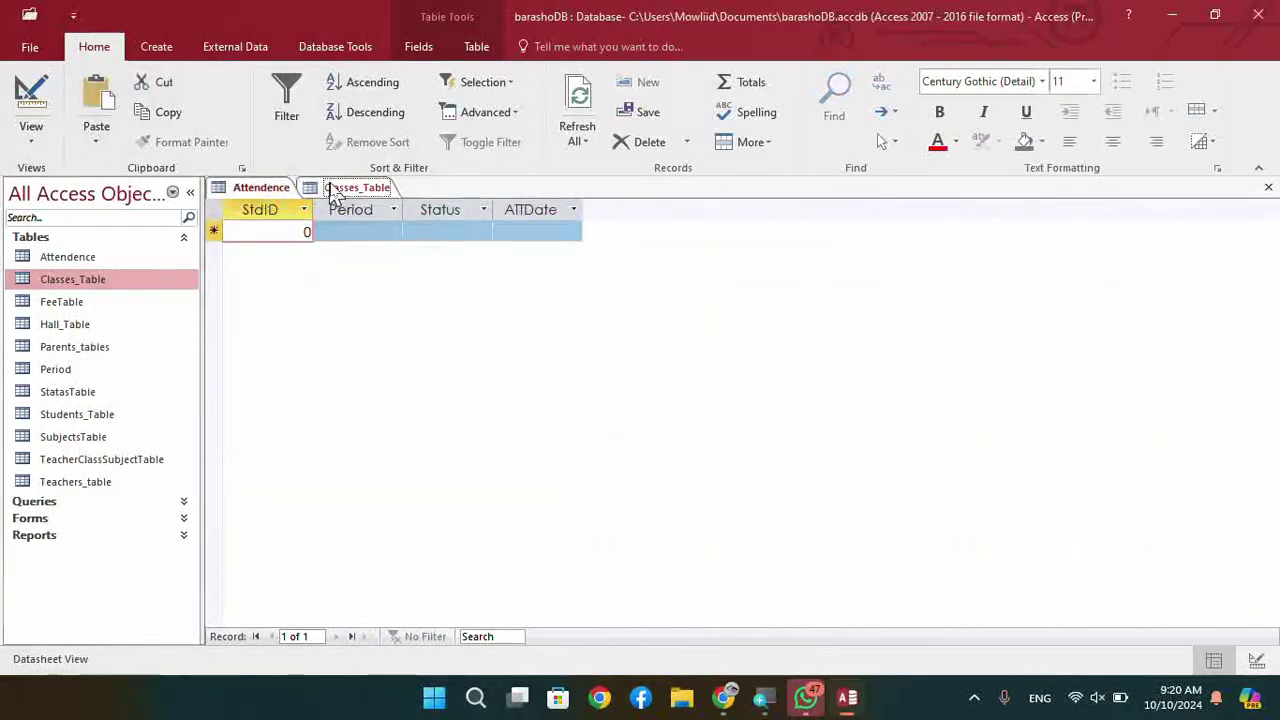
pyautogui.click(327, 189)
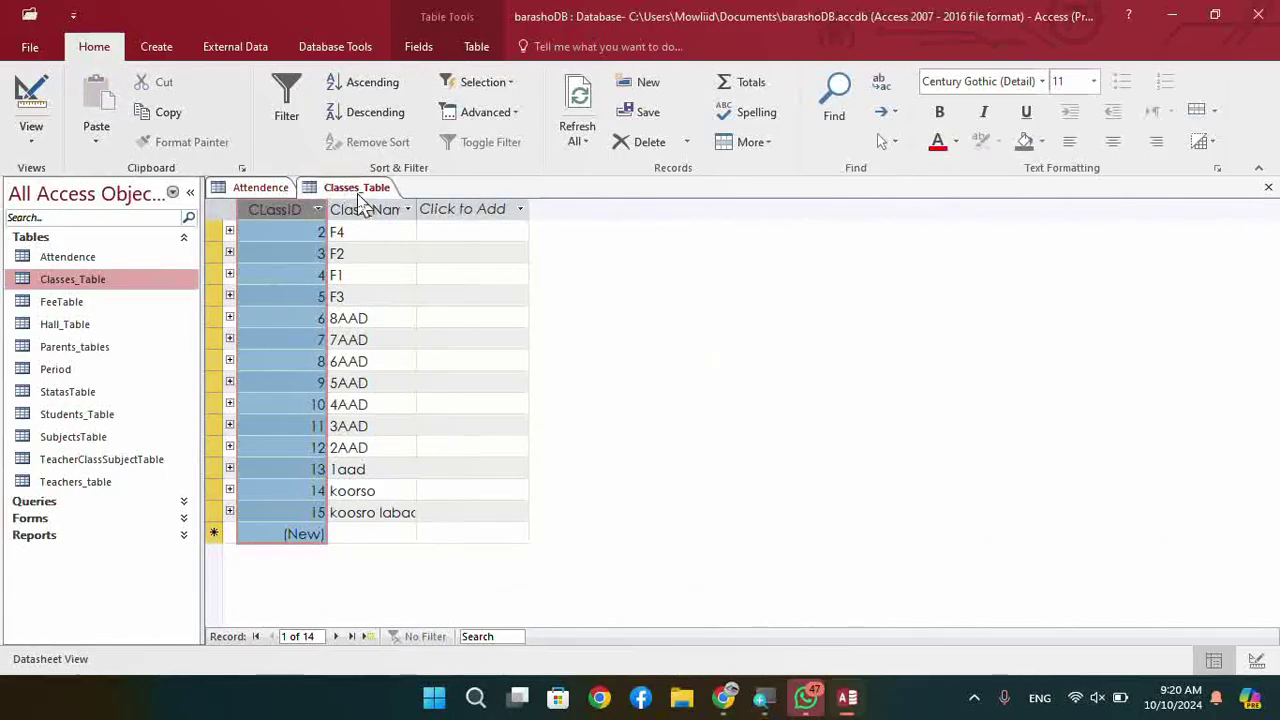
# - Open Students_Table and select its student records, its StdID column and its Registration column in turn
pyautogui.click(103, 420)
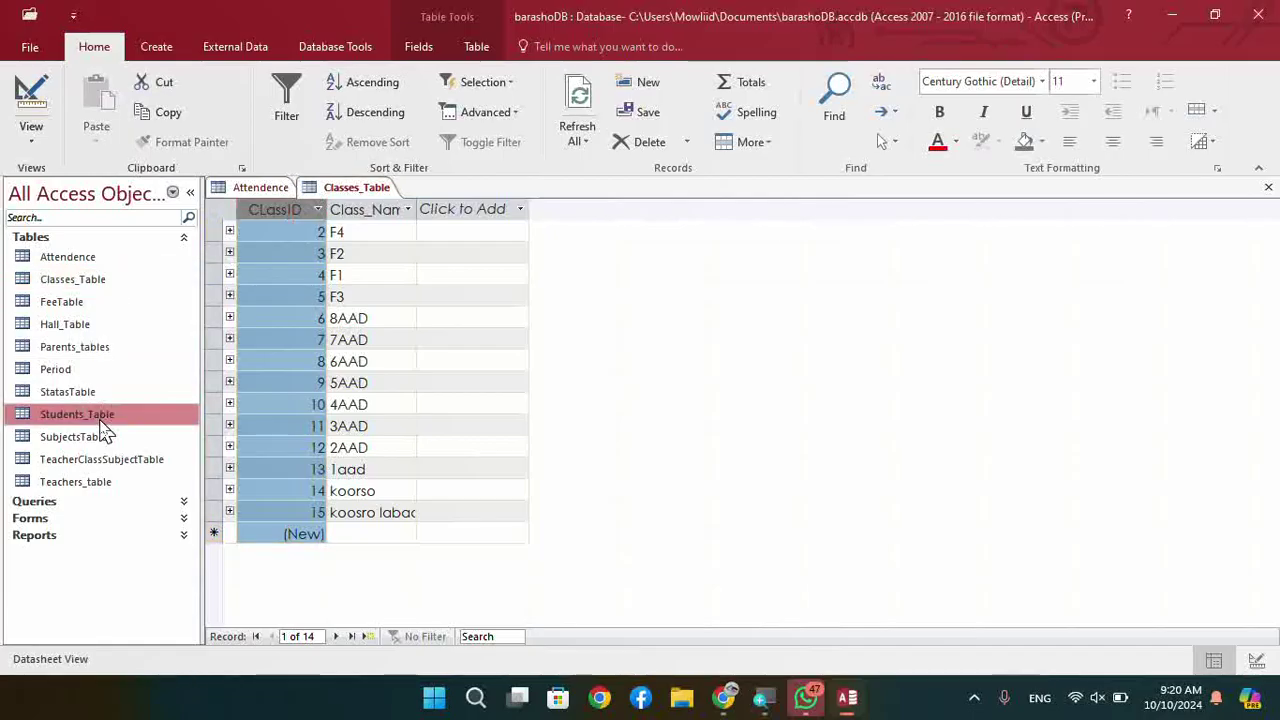
pyautogui.doubleClick(101, 426)
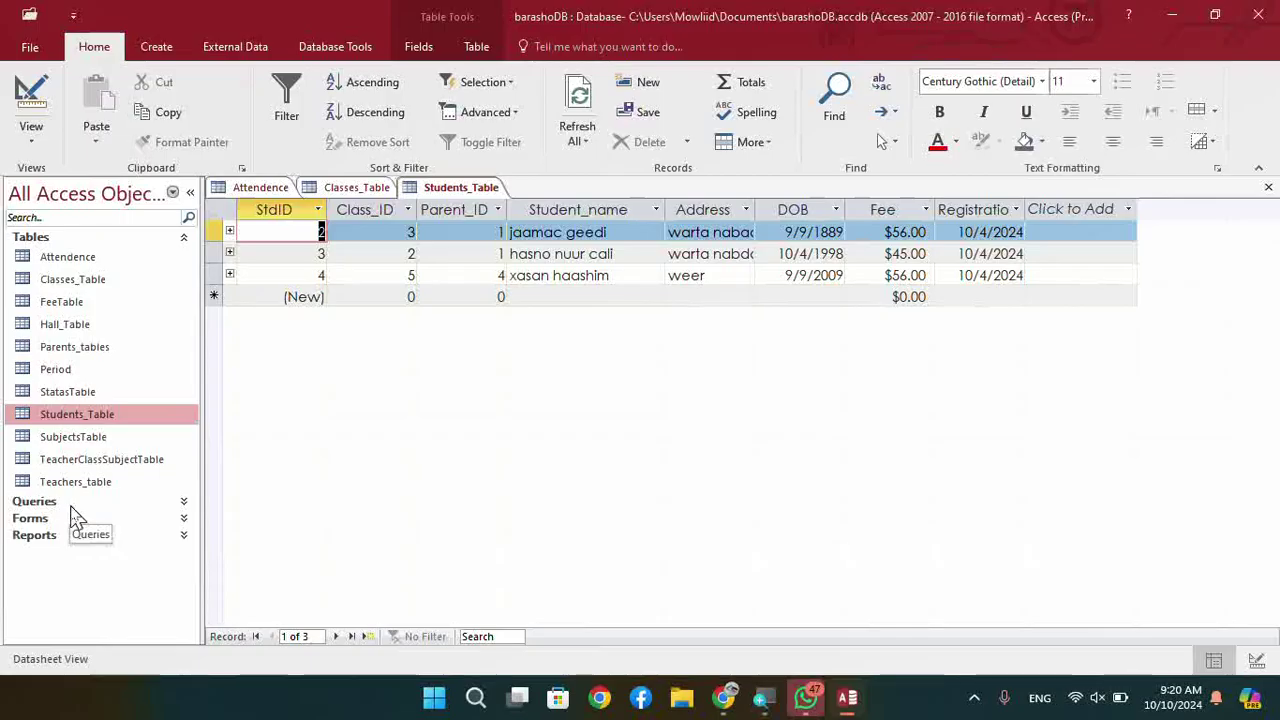
pyautogui.click(405, 251)
pyautogui.click(236, 233)
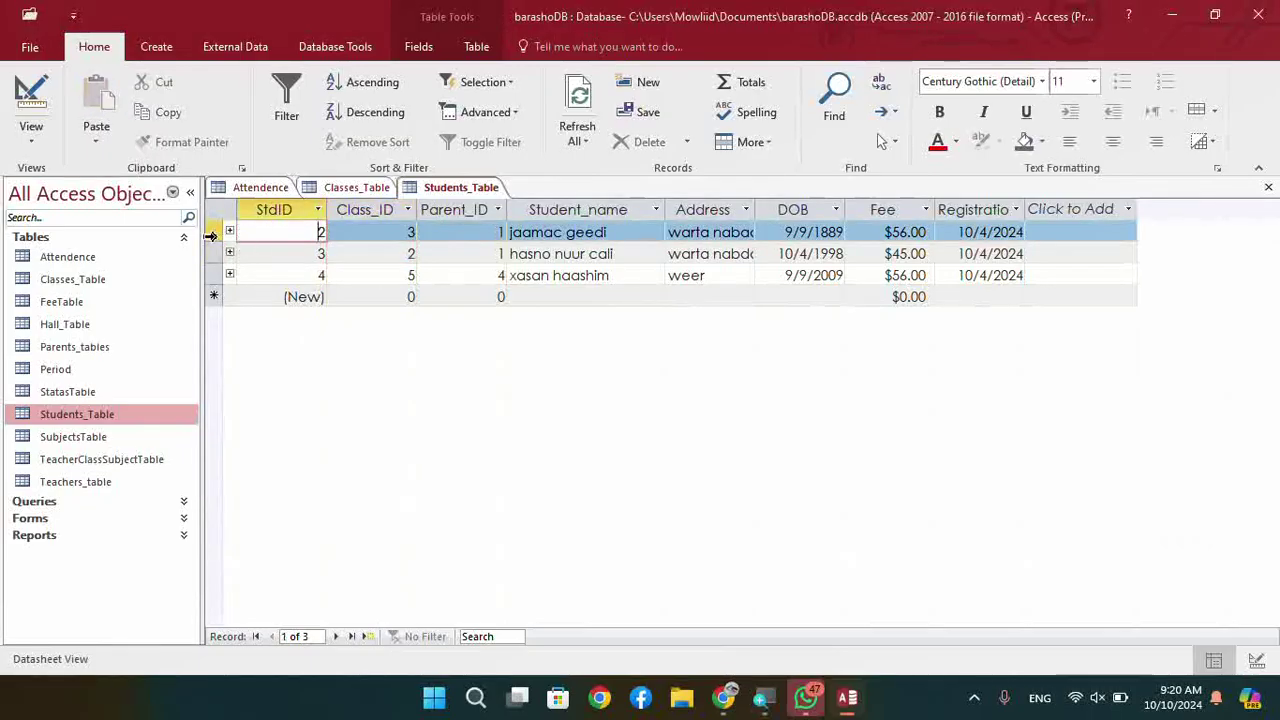
pyautogui.moveTo(212, 236); pyautogui.dragTo(219, 270)
pyautogui.click(274, 208)
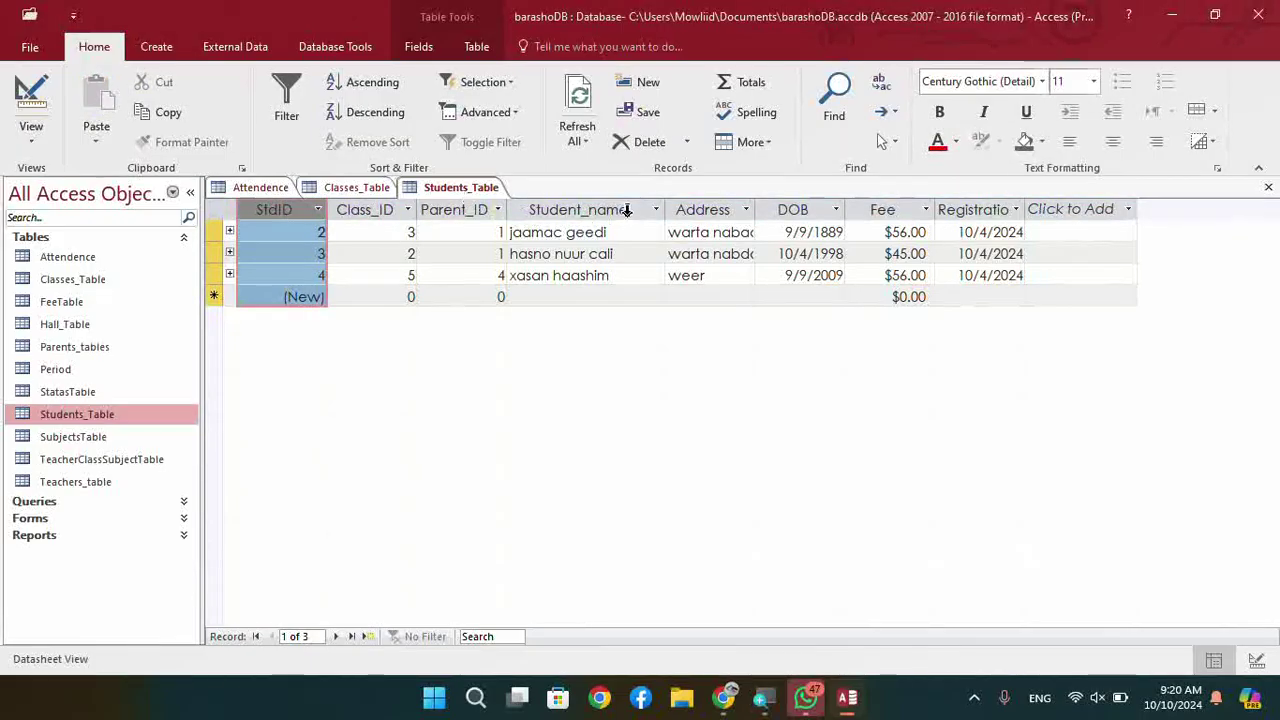
pyautogui.click(985, 210)
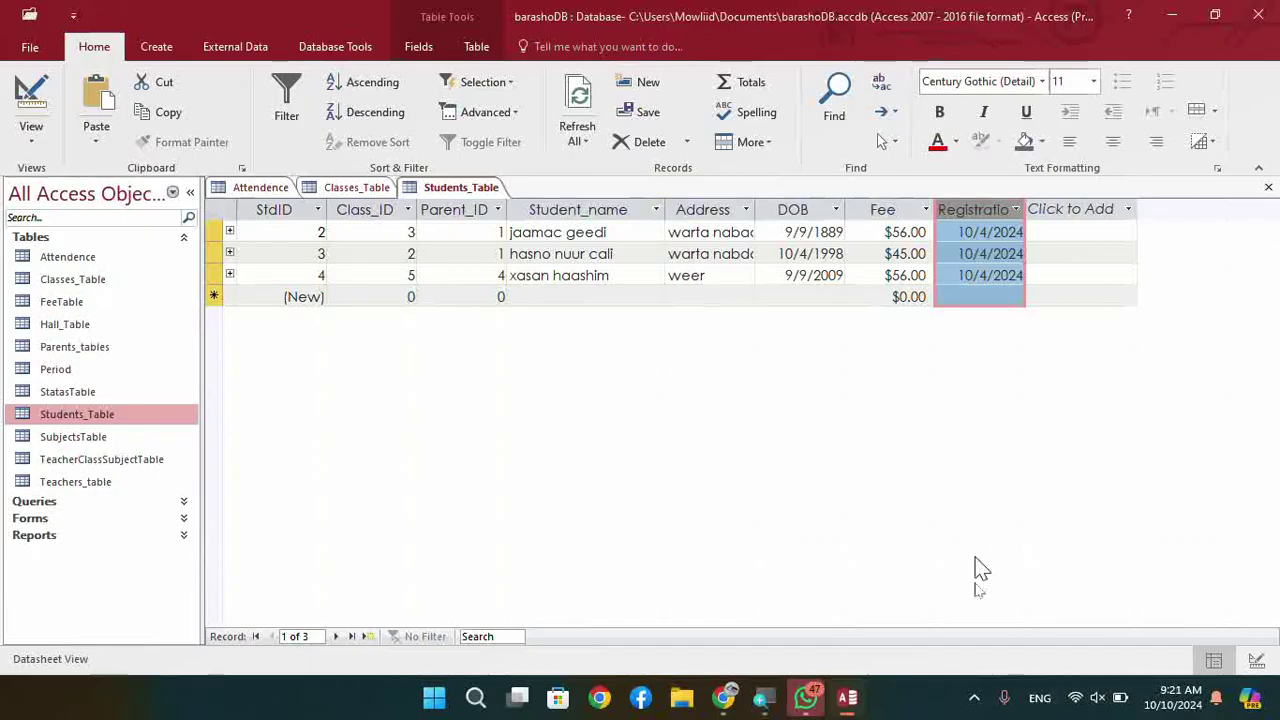
pyautogui.click(974, 697)
pyautogui.click(957, 643)
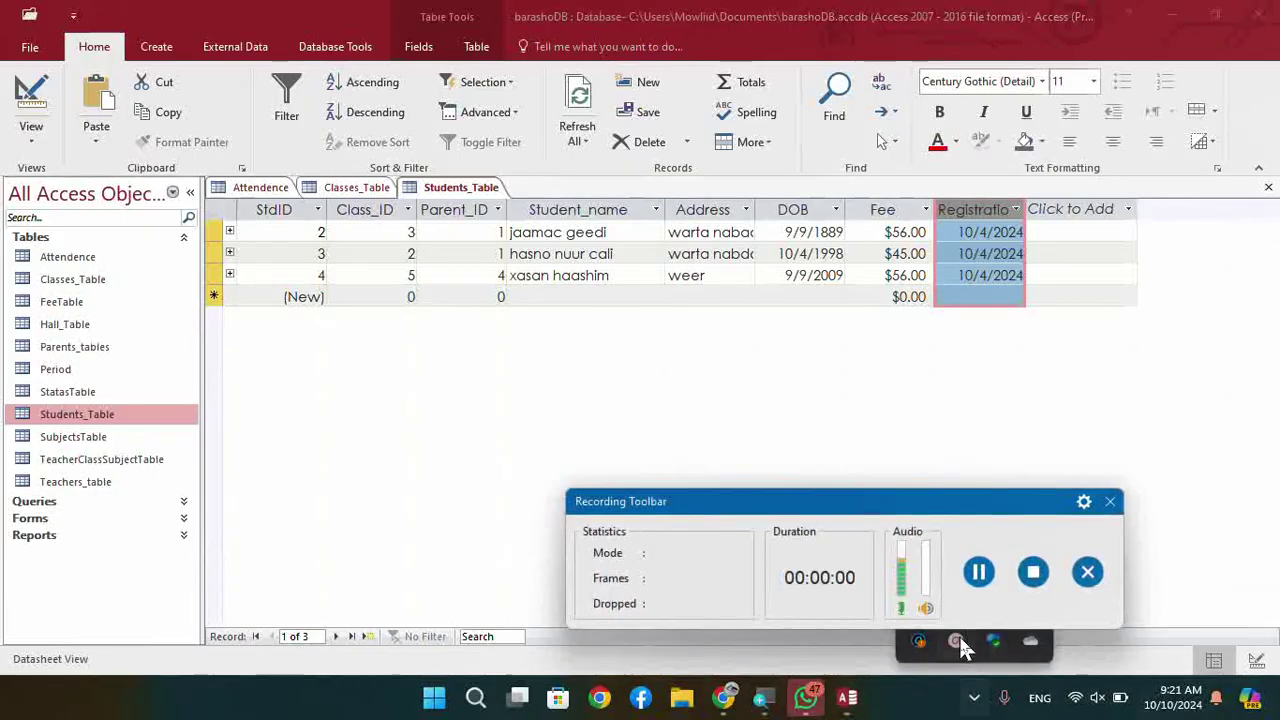
pyautogui.moveTo(965, 515); pyautogui.dragTo(945, 685)
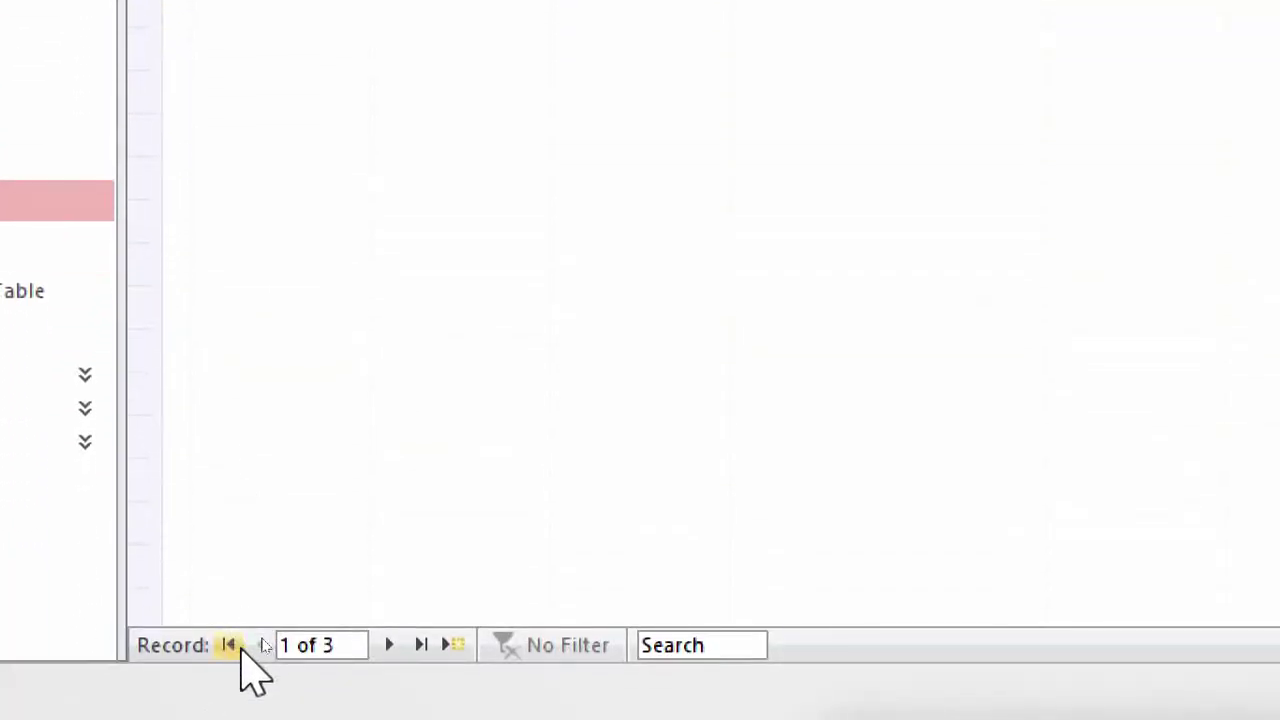
# - Jump repeatedly between the first and last records of Students_Table, ending on the first record
pyautogui.click(241, 652)
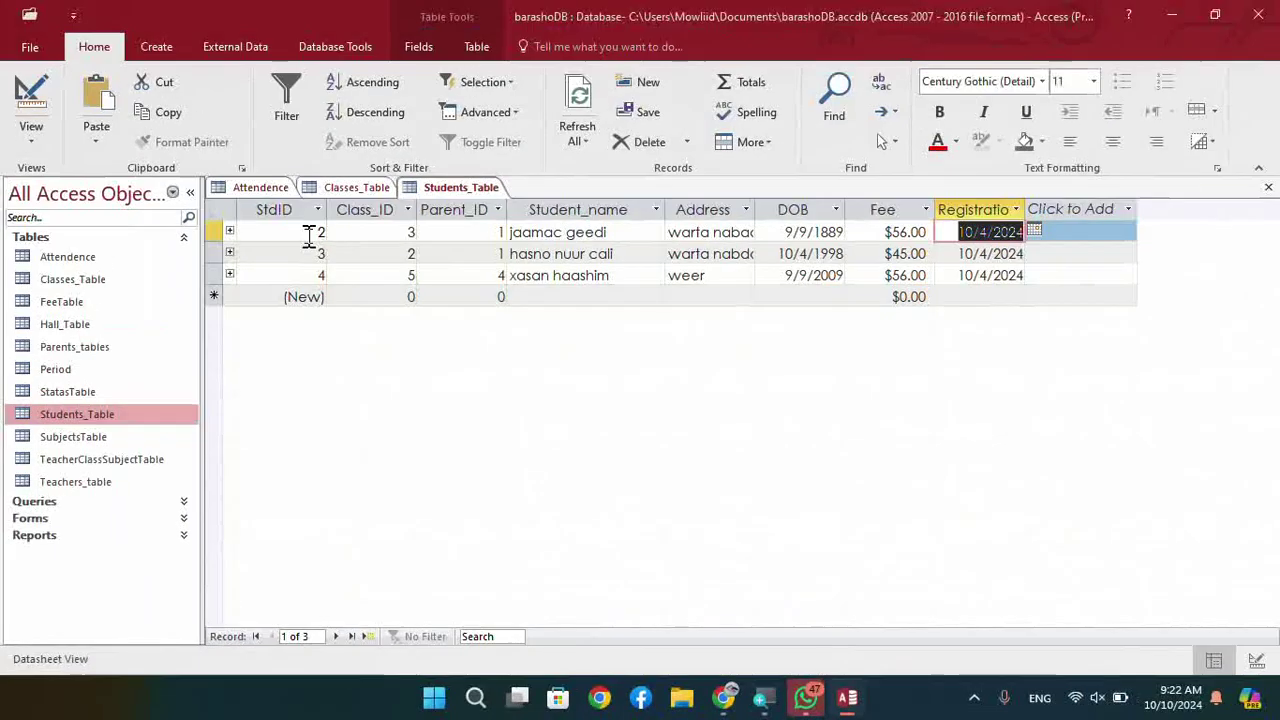
pyautogui.click(276, 233)
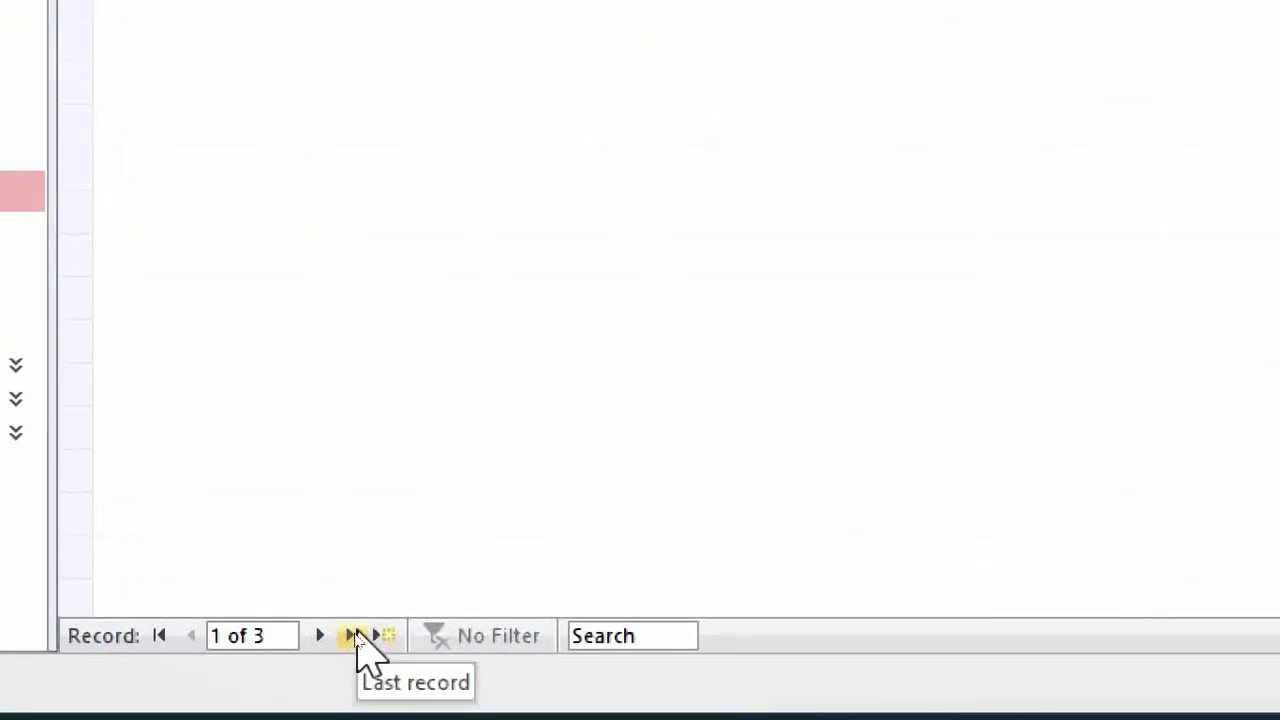
pyautogui.click(355, 636)
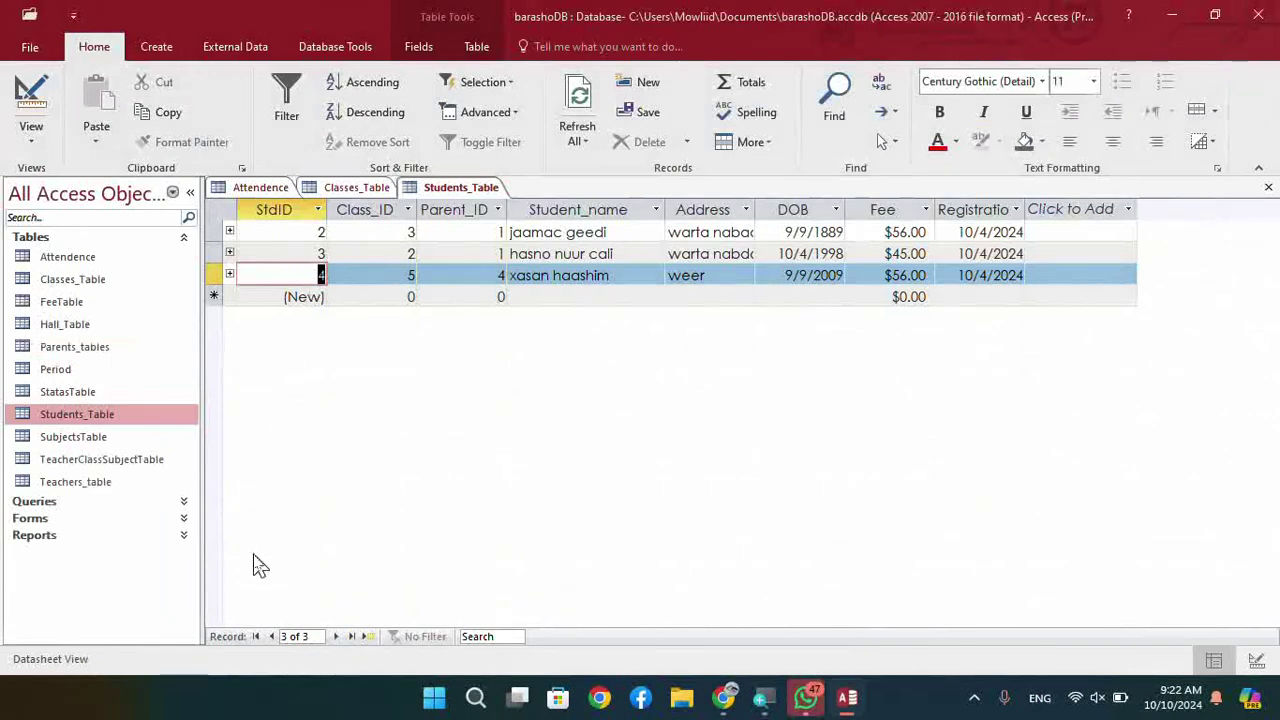
pyautogui.click(256, 637)
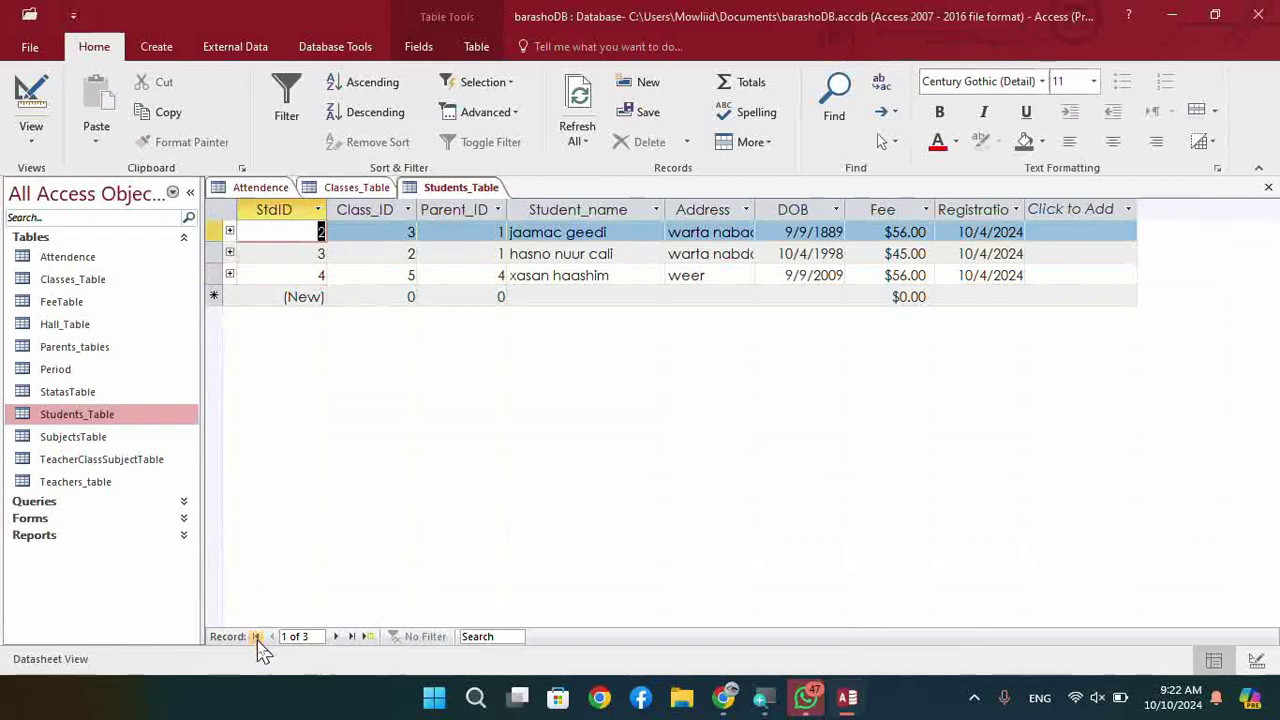
pyautogui.click(352, 637)
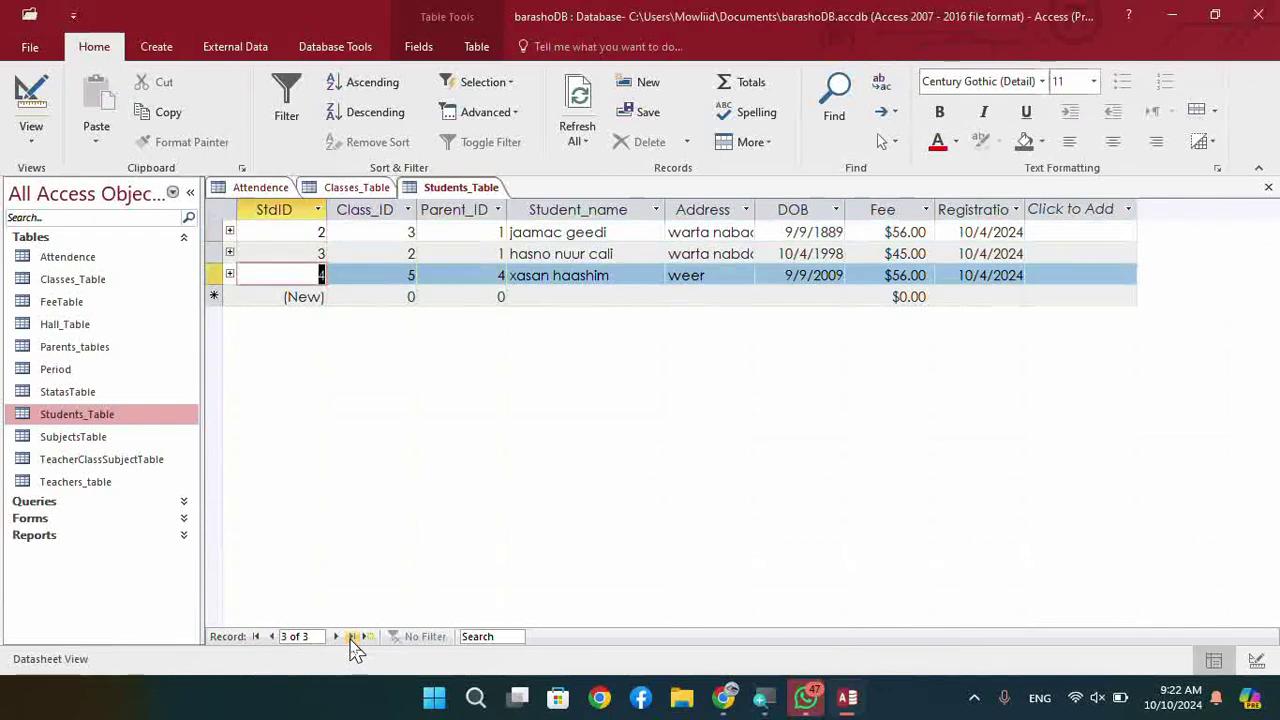
pyautogui.click(257, 637)
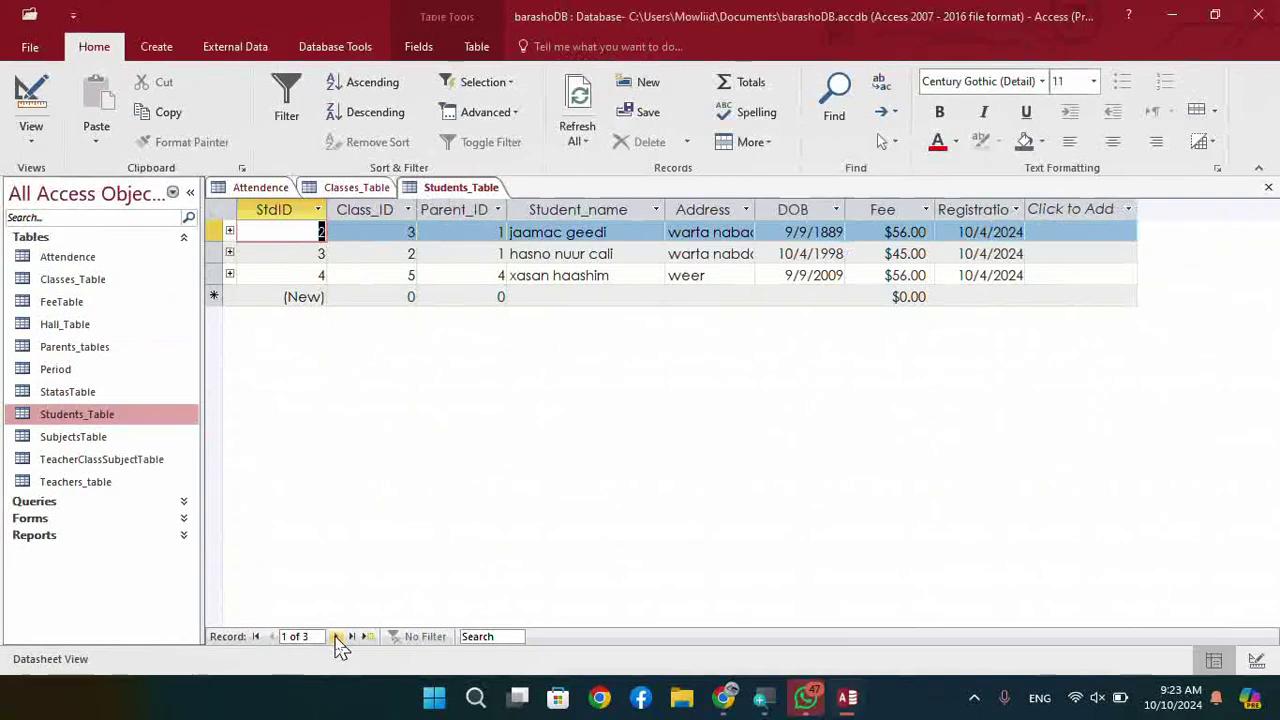
# - Advance through Students_Table one record at a time to the blank new record, and go back to the first record
pyautogui.click(338, 637)
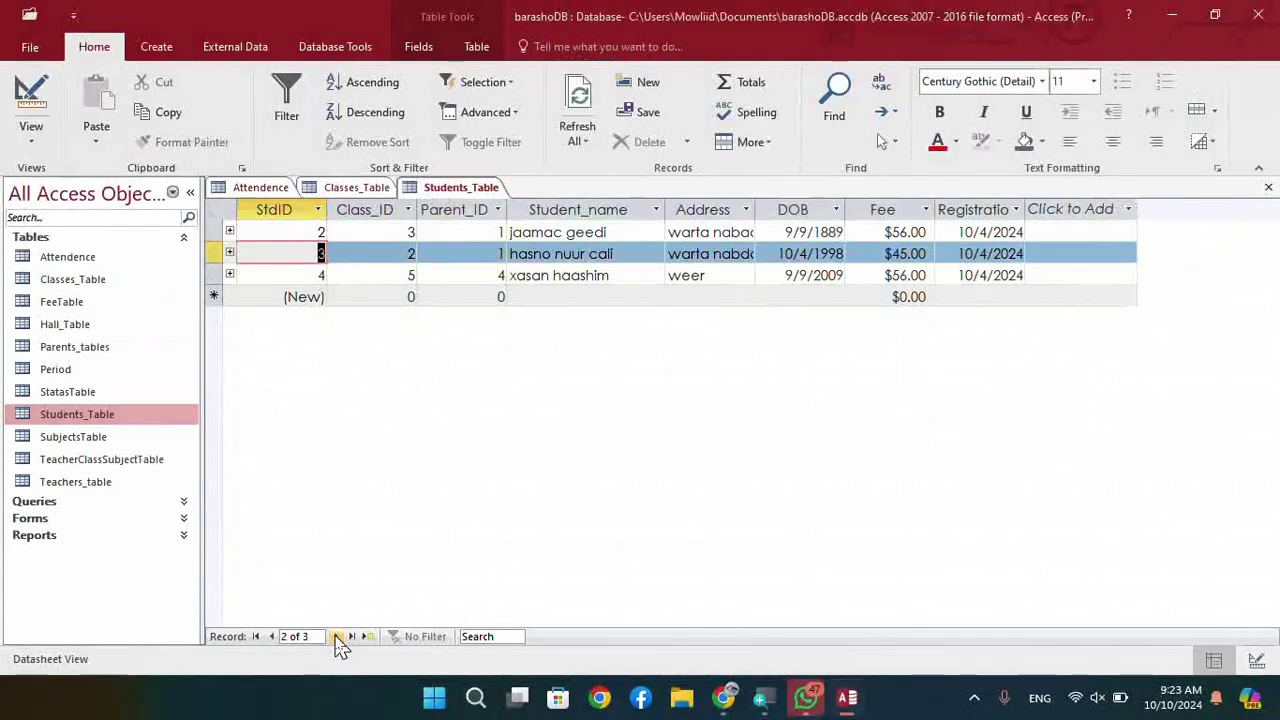
pyautogui.click(337, 637)
pyautogui.click(338, 637)
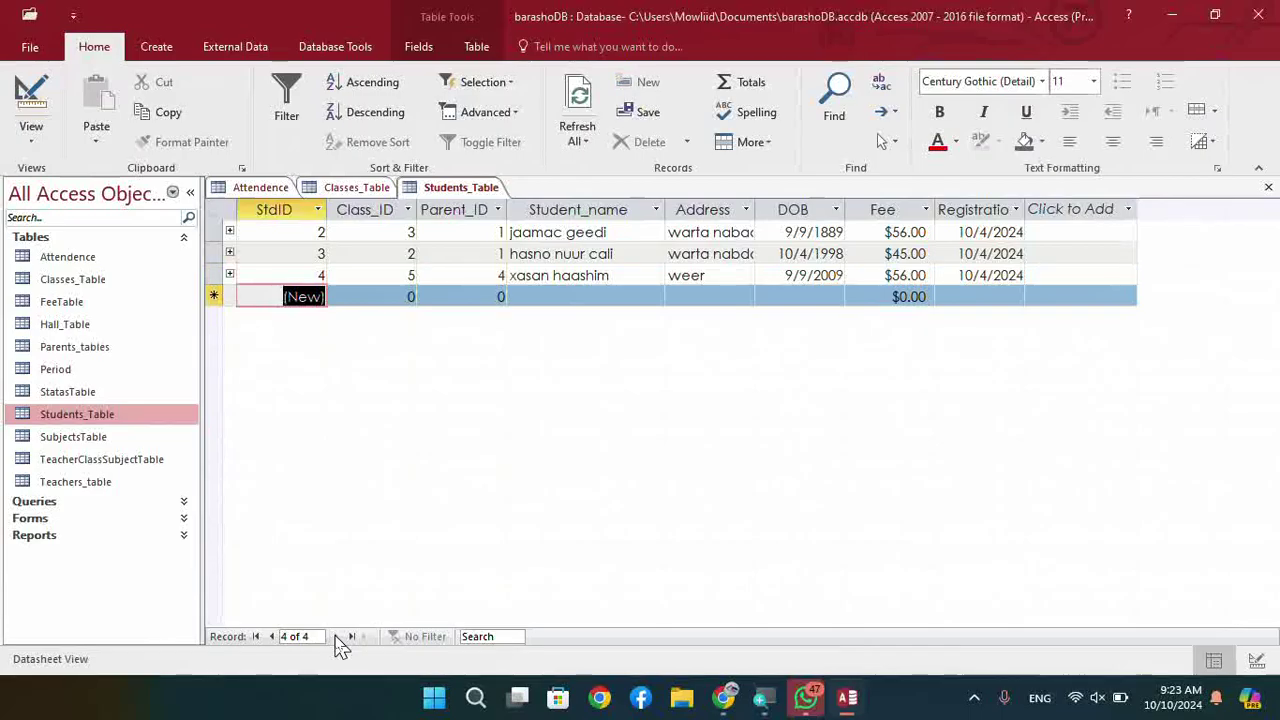
pyautogui.click(271, 637)
pyautogui.click(271, 637)
pyautogui.click(271, 637)
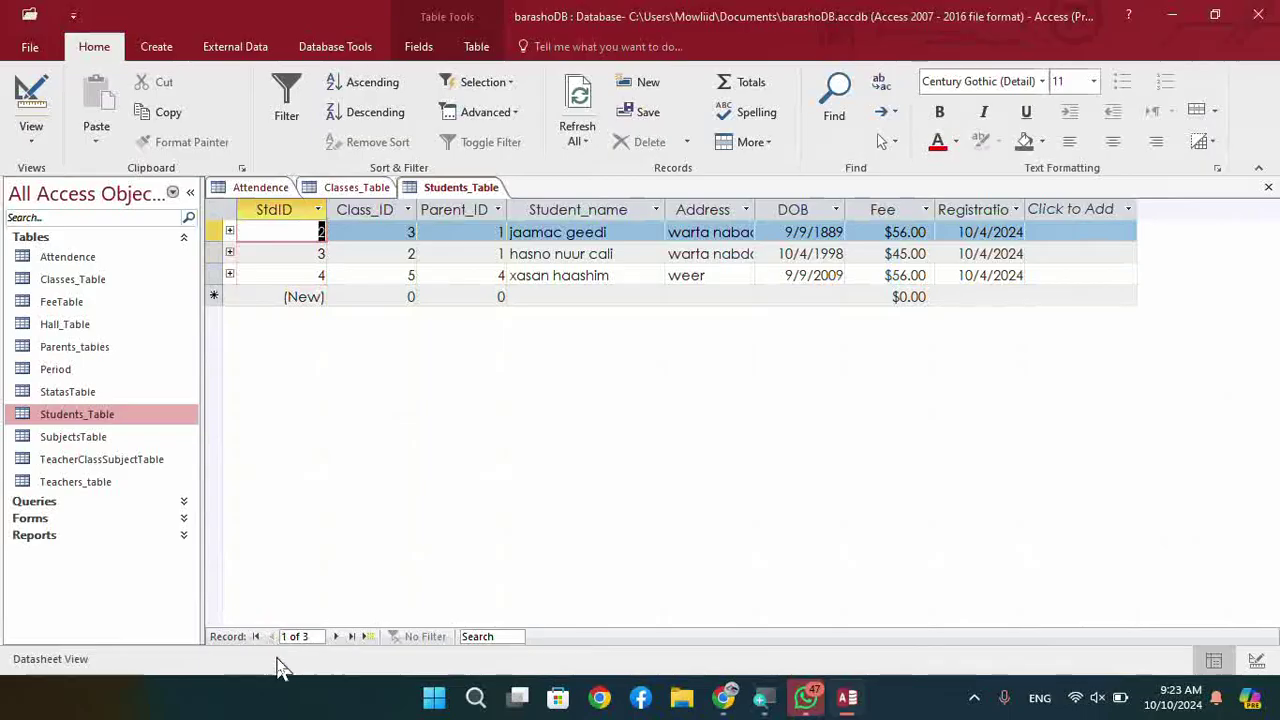
# - Jump to the last record of Students_Table, return to the first and open the current record number for editing
pyautogui.click(351, 637)
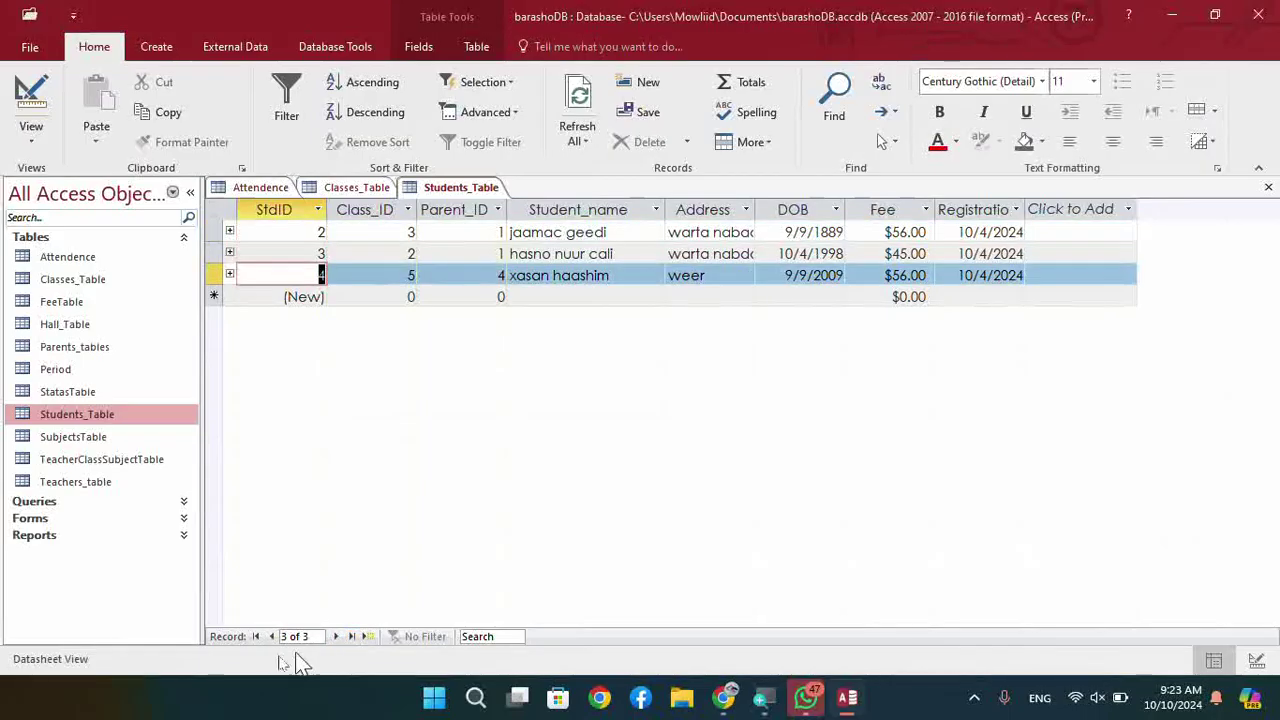
pyautogui.click(256, 637)
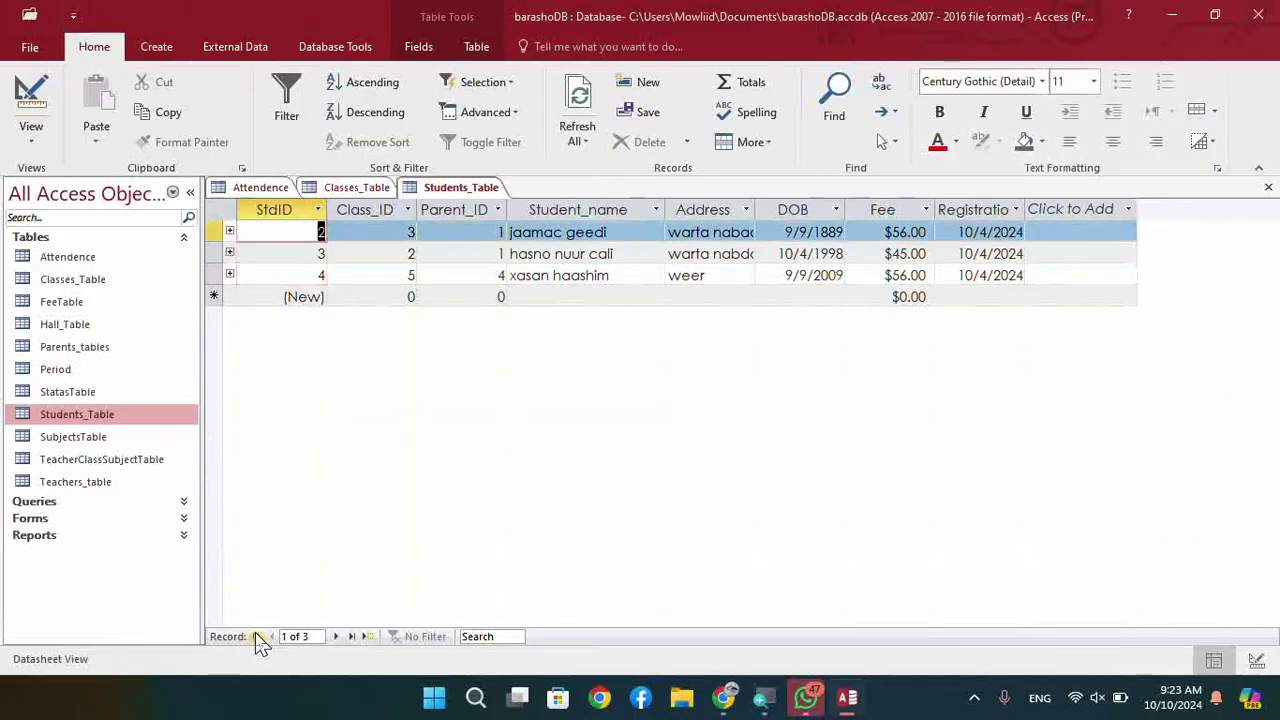
pyautogui.click(300, 637)
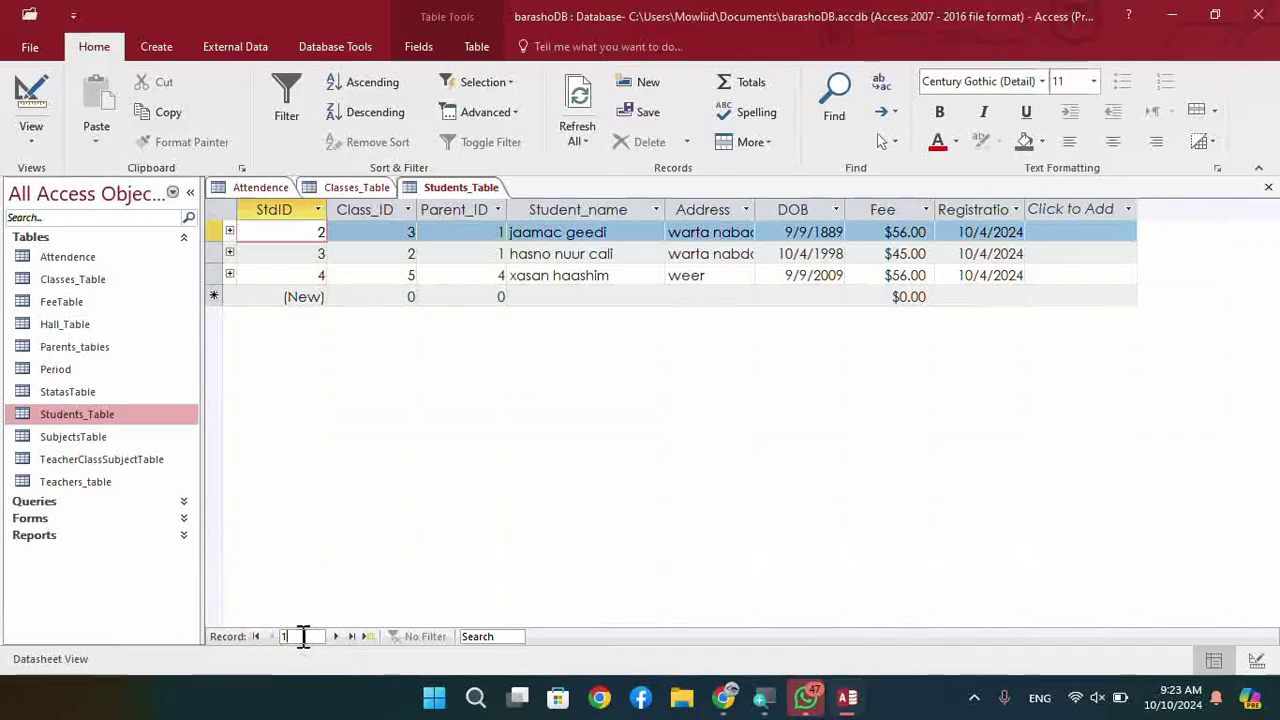
pyautogui.click(256, 637)
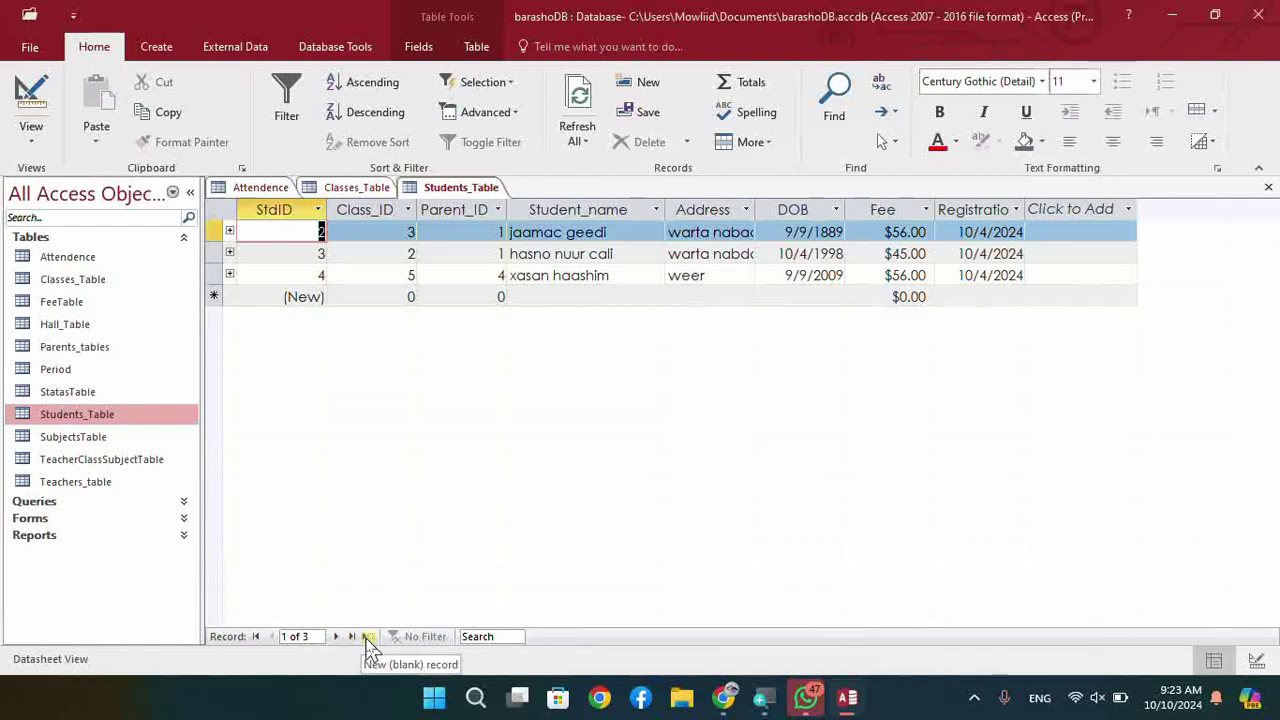
# - Search the Students_Table records for the opening letters of the first student's name
pyautogui.click(479, 637)
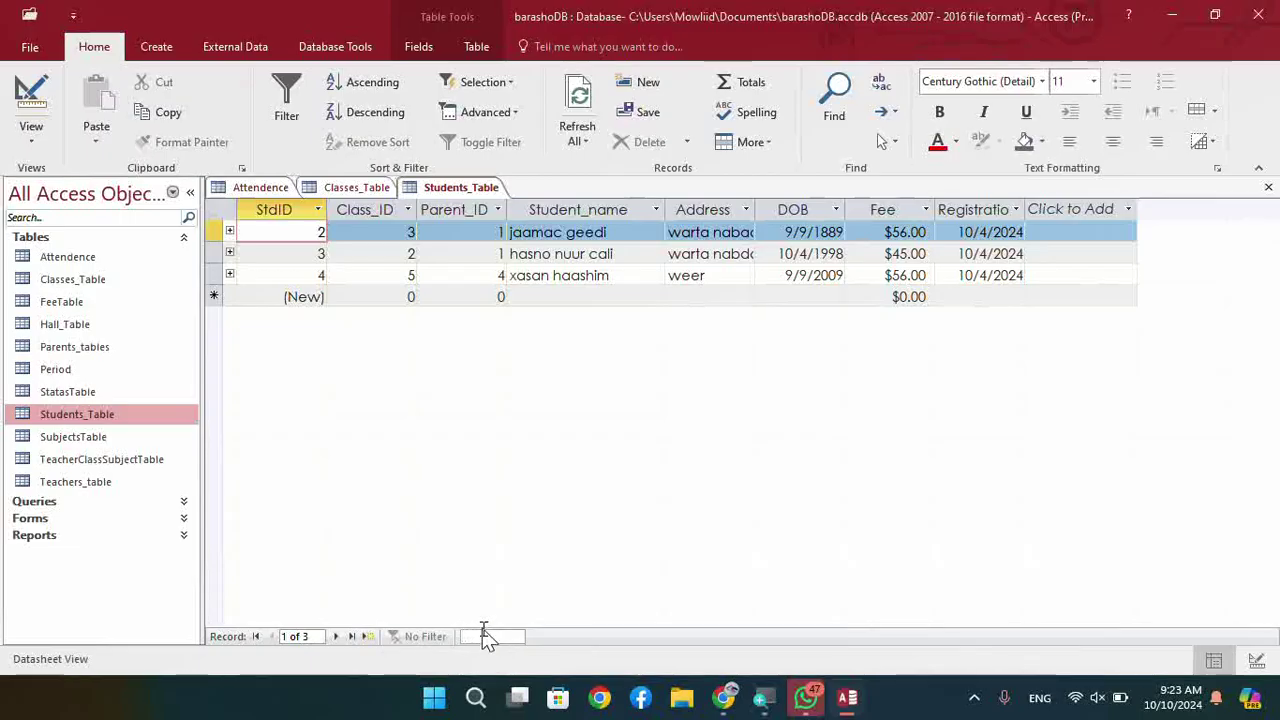
pyautogui.click(405, 232)
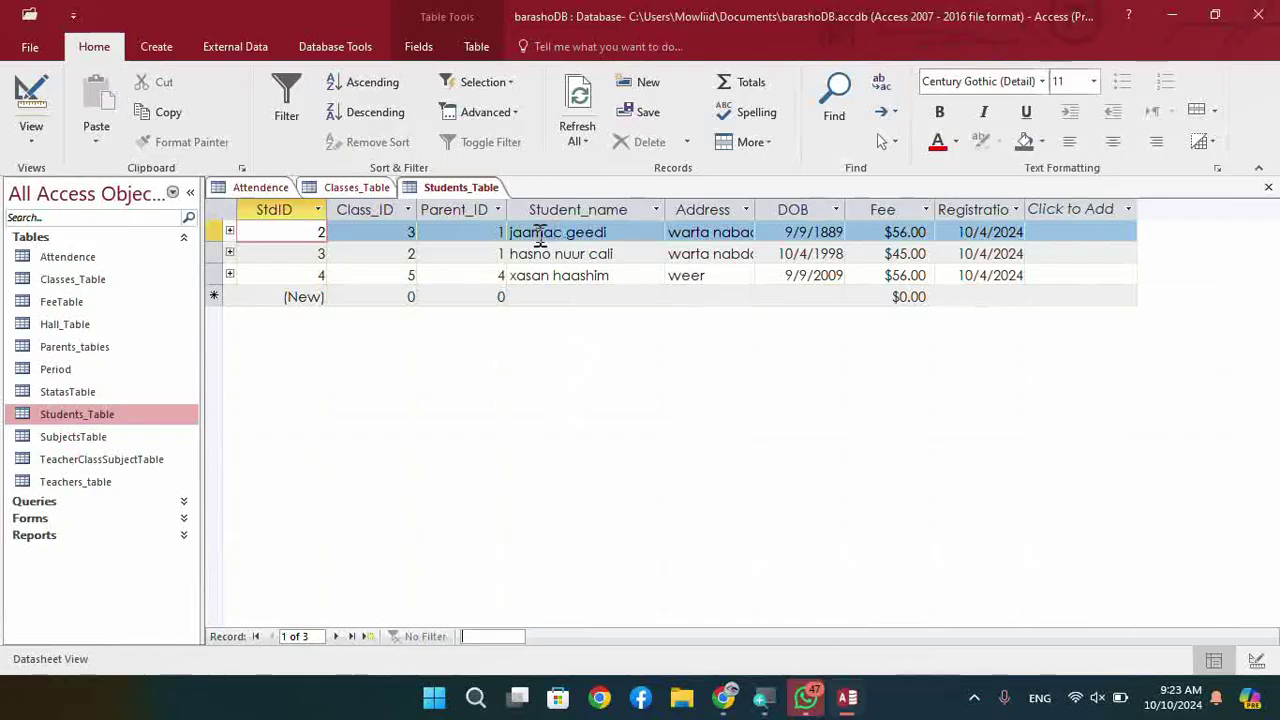
pyautogui.write('ja')
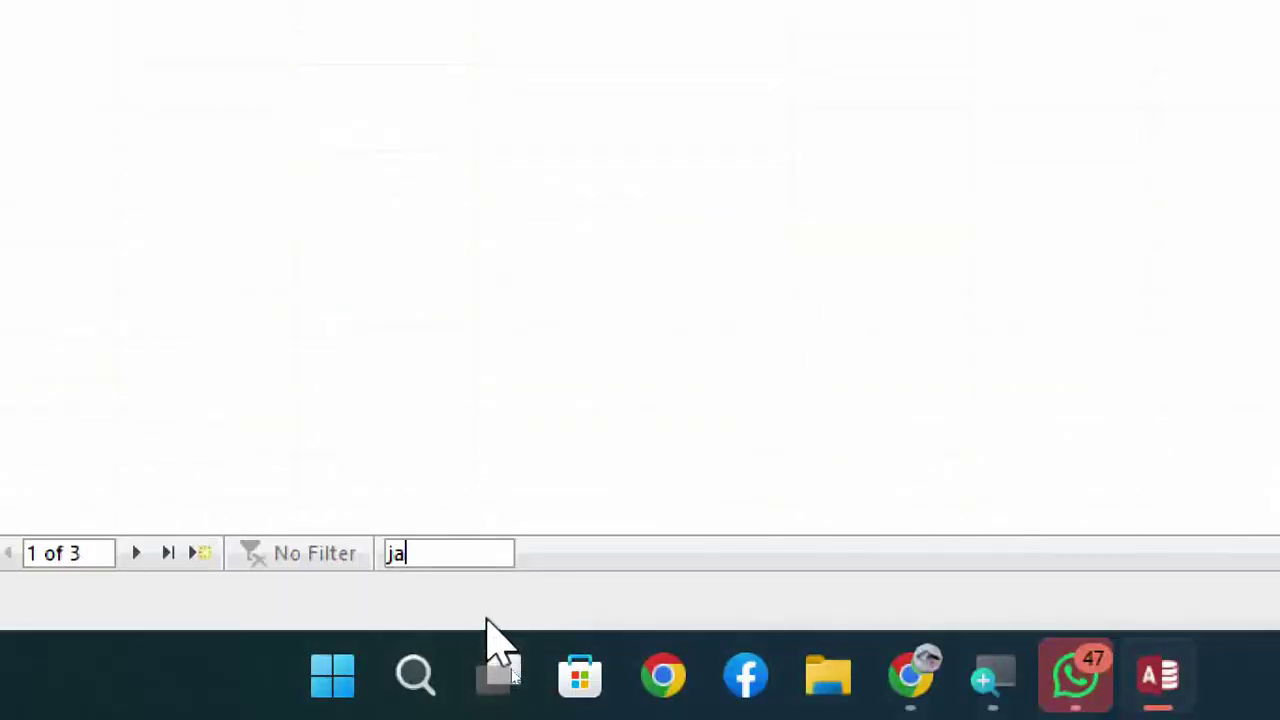
pyautogui.write('am')
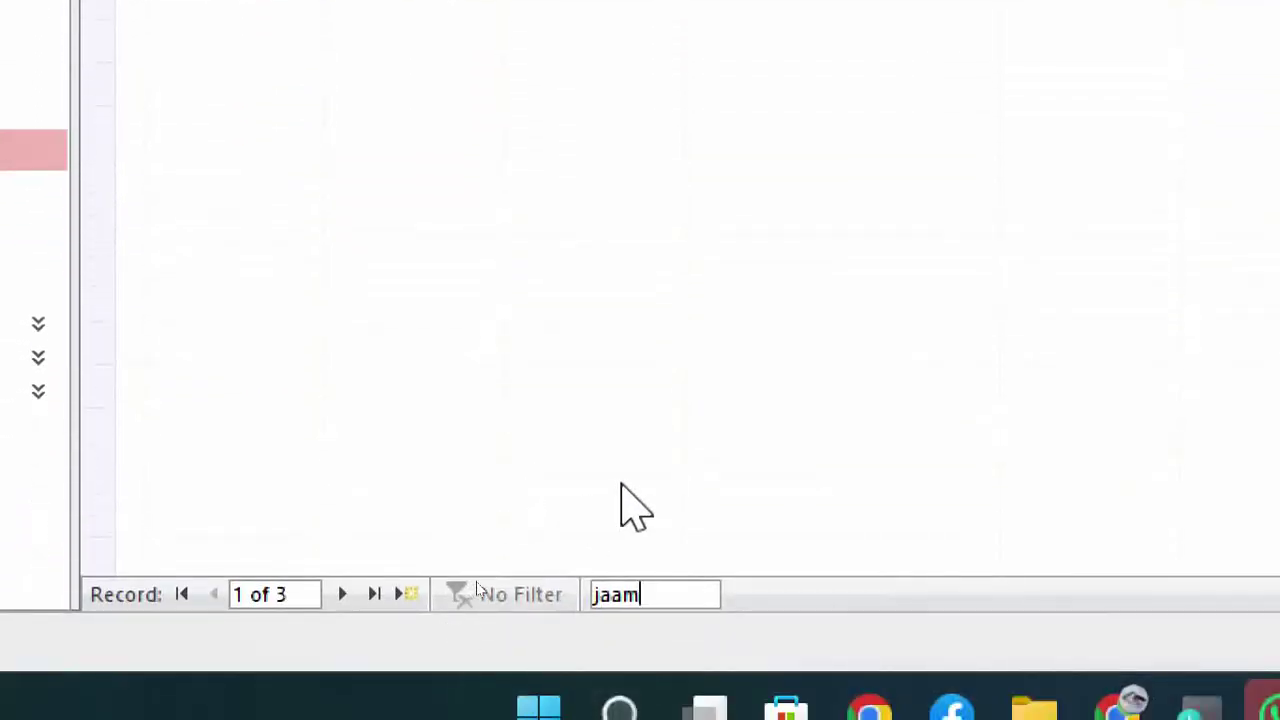
# - Replace the record search text with the first name of the student whose StdID is 4
pyautogui.press('BackSpace')
pyautogui.press('BackSpace')
pyautogui.press('BackSpace')
pyautogui.press('BackSpace')
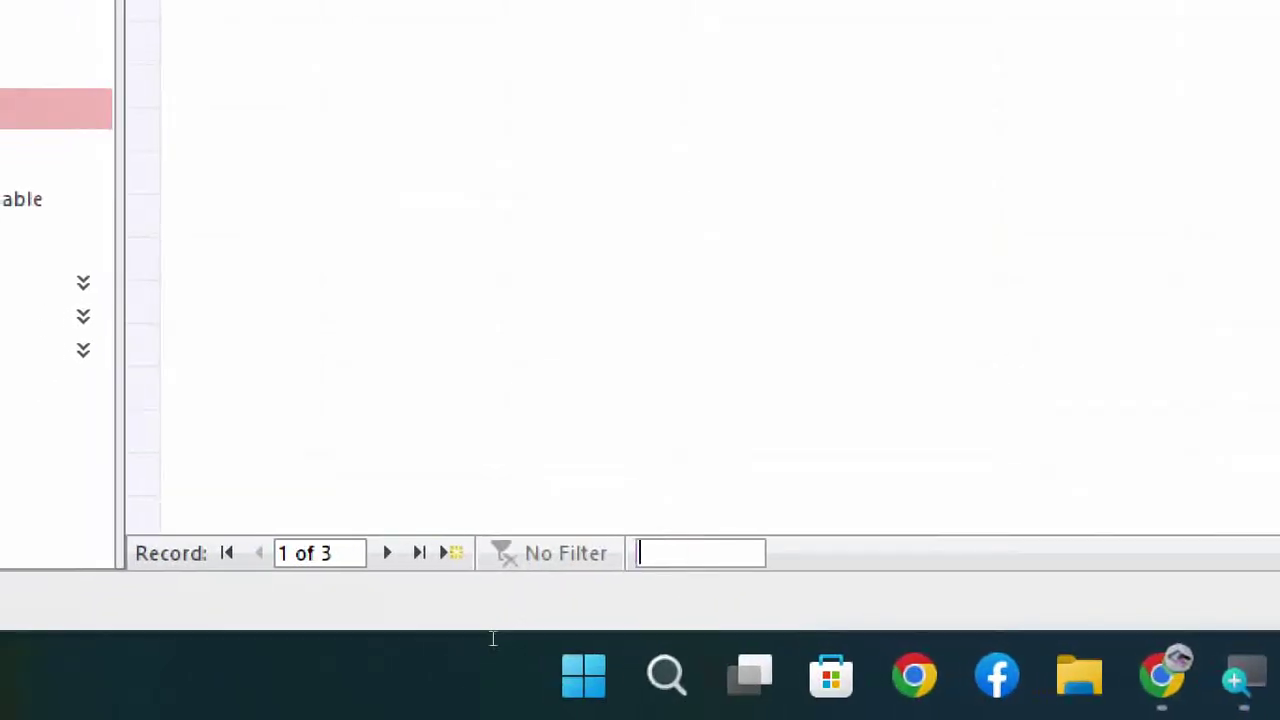
pyautogui.write('xasan')
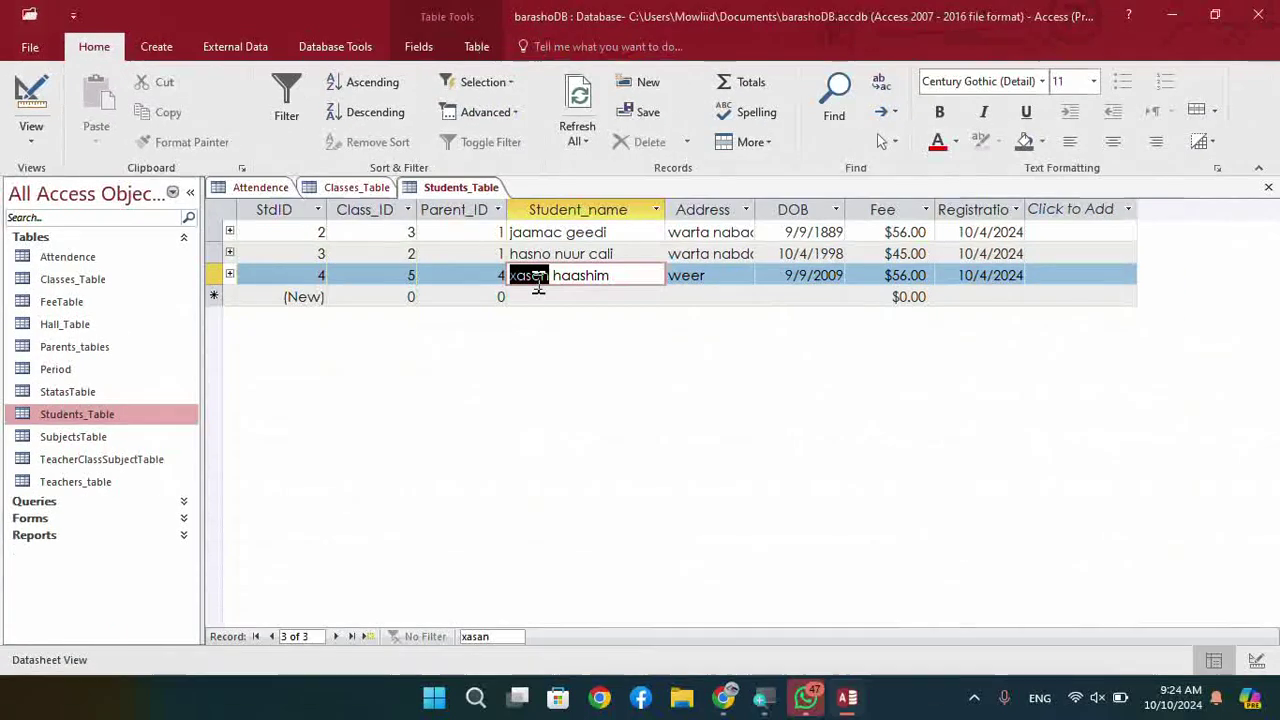
# - Clear the name from the record search and search Students_Table for 1 instead
pyautogui.press('BackSpace')
pyautogui.press('BackSpace')
pyautogui.press('BackSpace')
pyautogui.press('BackSpace')
pyautogui.press('BackSpace')
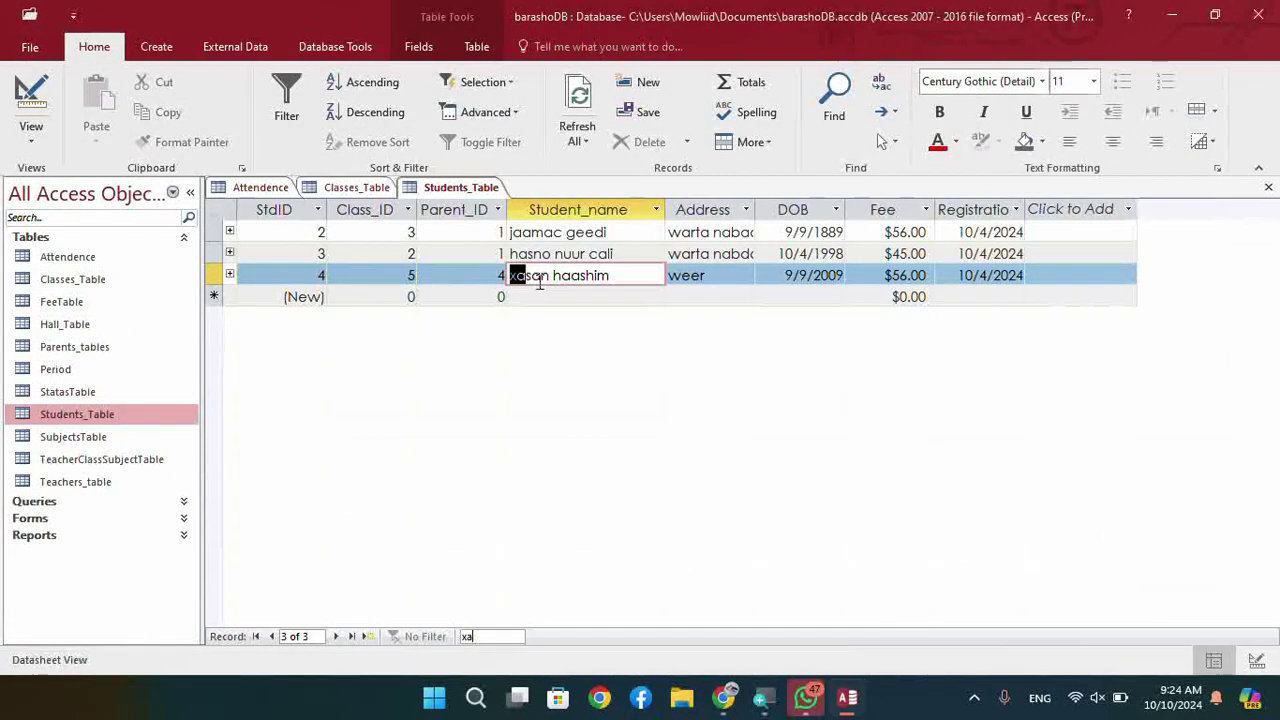
pyautogui.write('1')
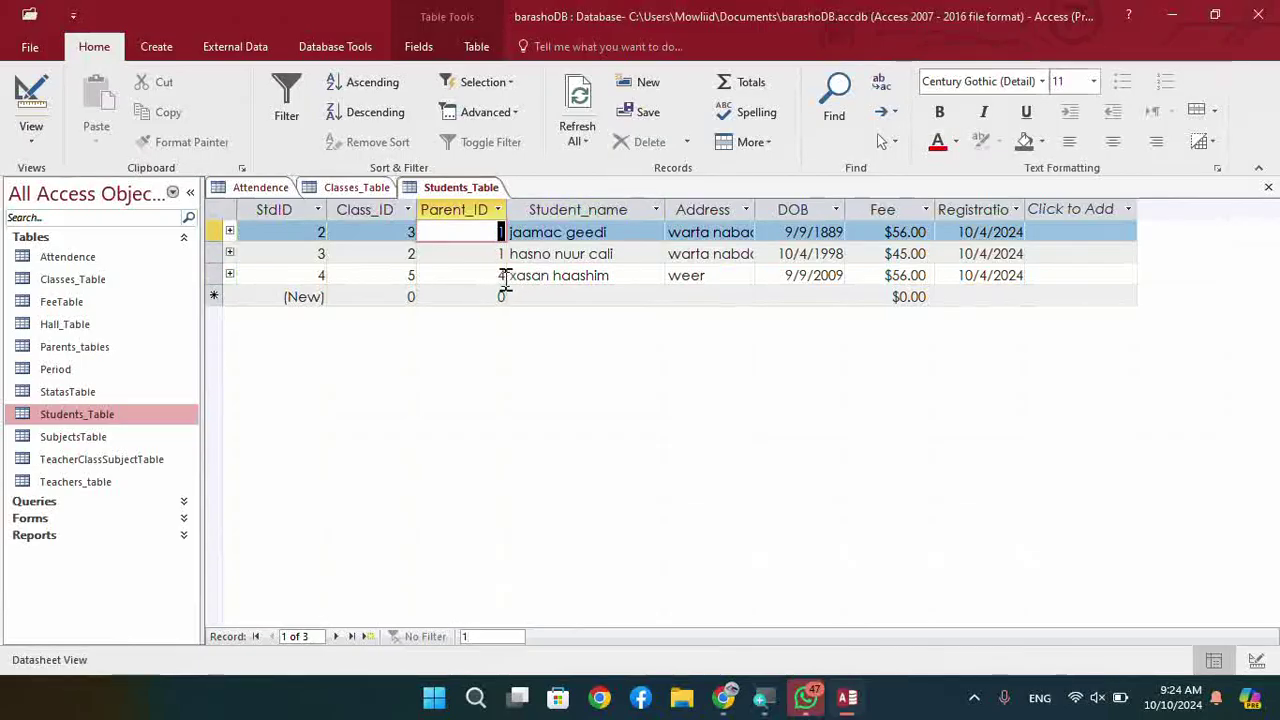
# - Extend the record search to 12222 and clear the search text again
pyautogui.write('2')
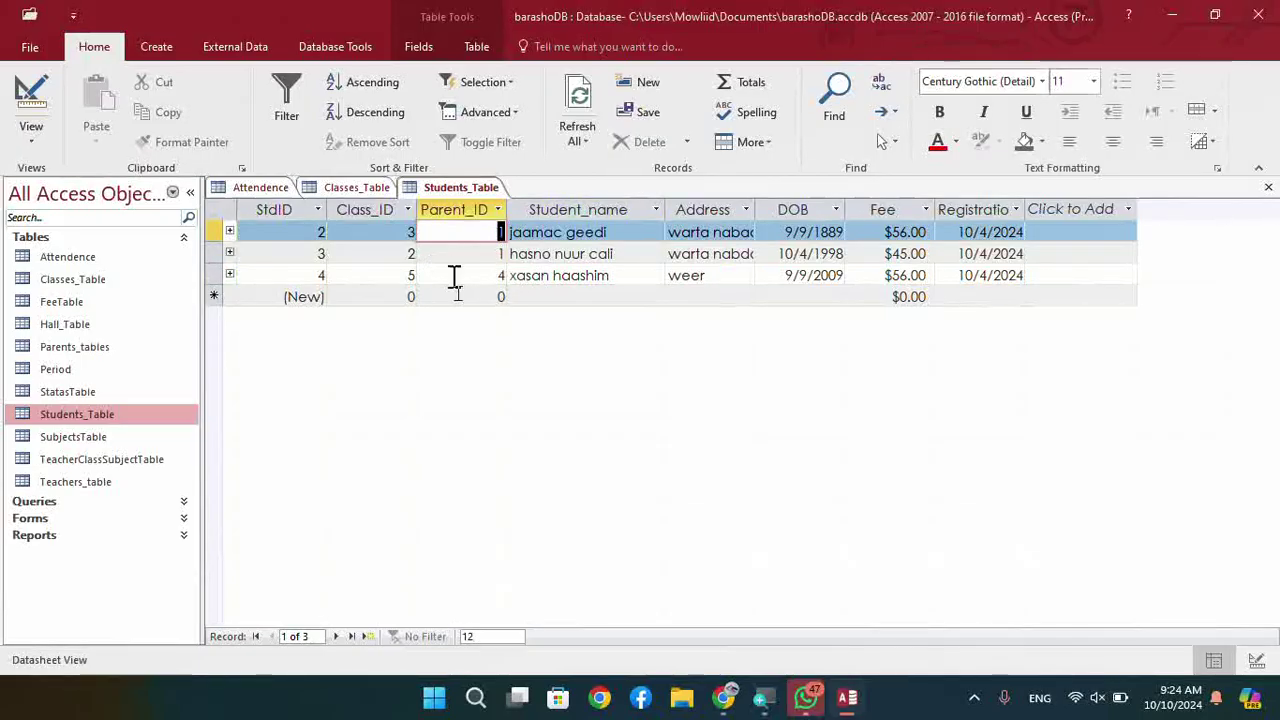
pyautogui.write('222')
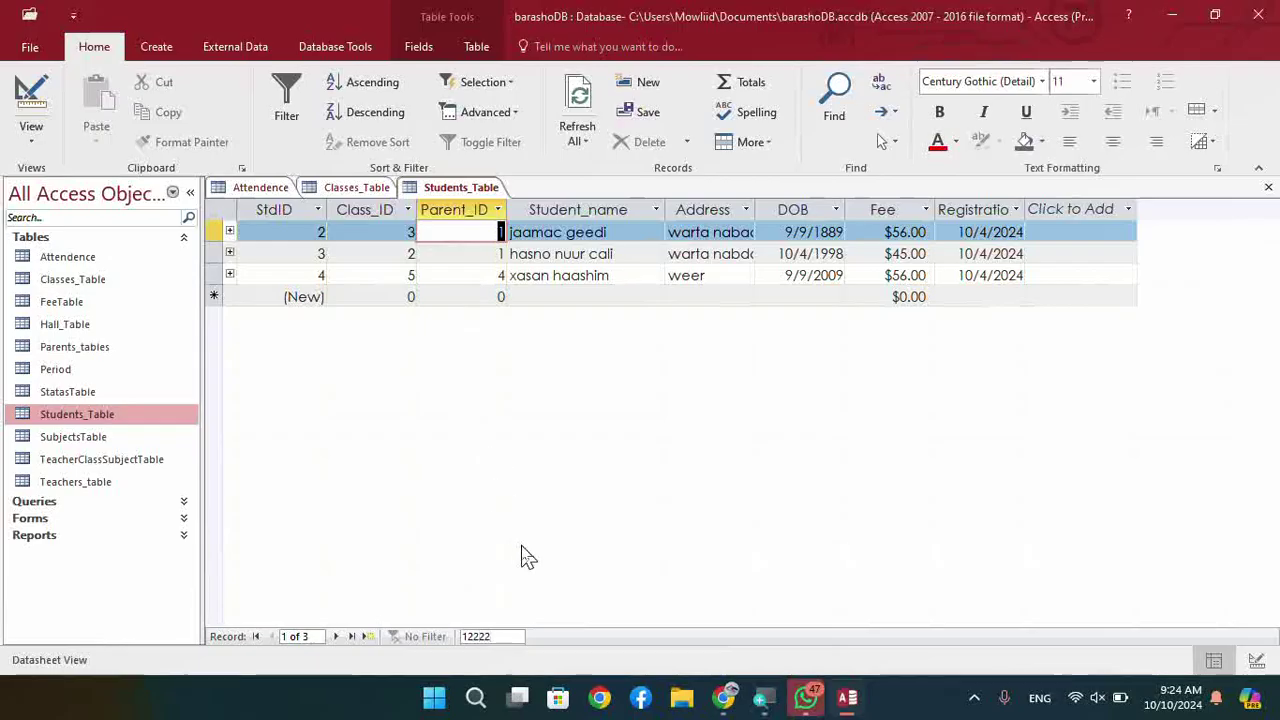
pyautogui.press('BackSpace')
pyautogui.press('BackSpace')
pyautogui.press('BackSpace')
pyautogui.press('BackSpace')
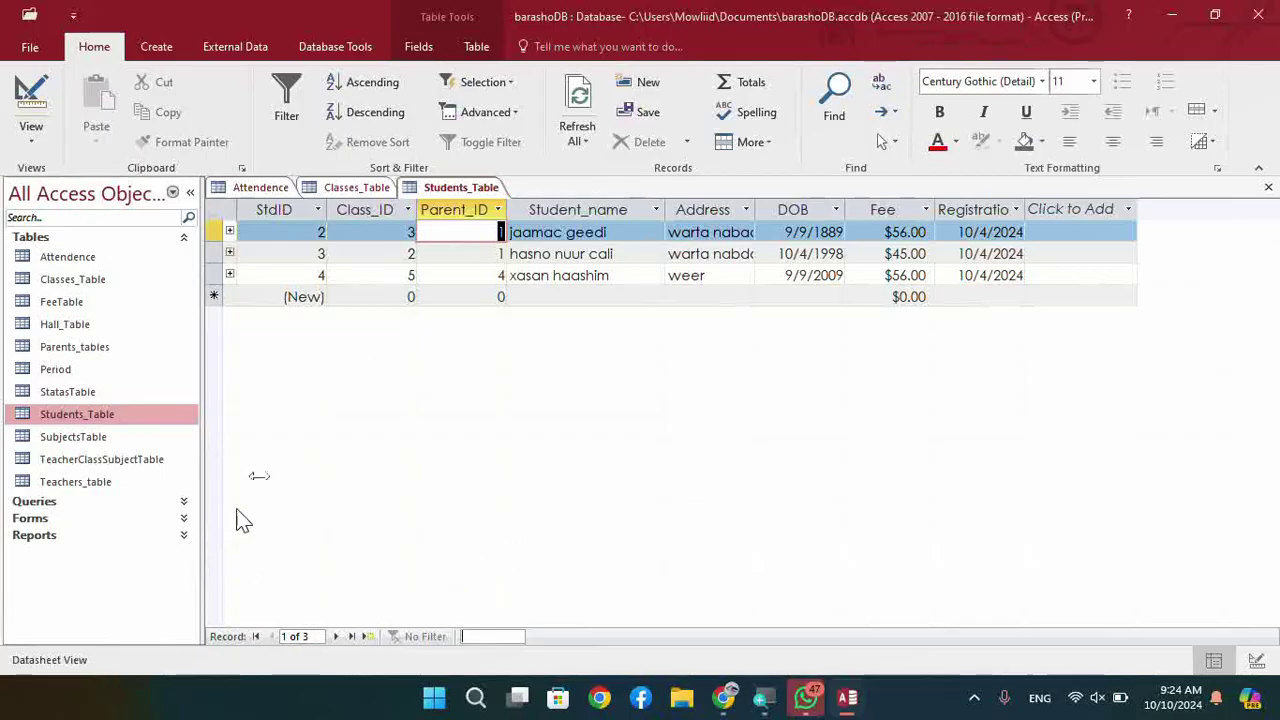
# - Select cells in each Students_Table record in turn, down to the blank new record and back to the first record's StdID
pyautogui.click(303, 232)
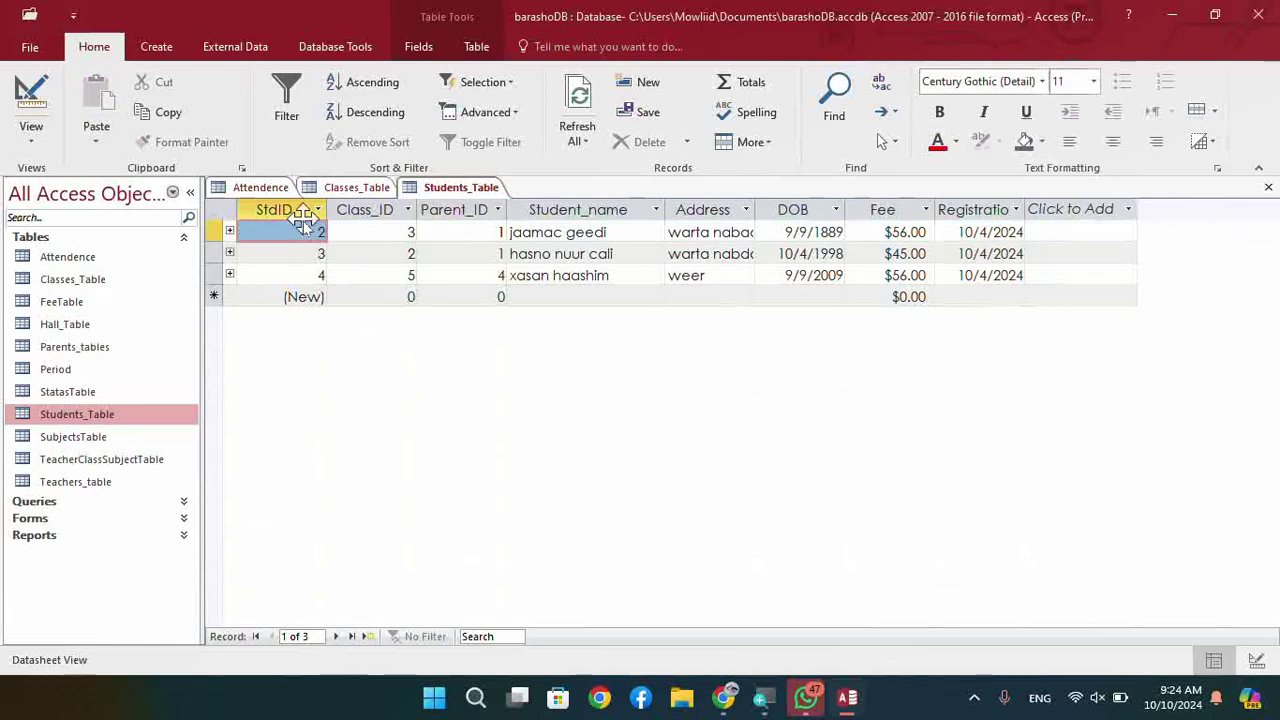
pyautogui.click(303, 232)
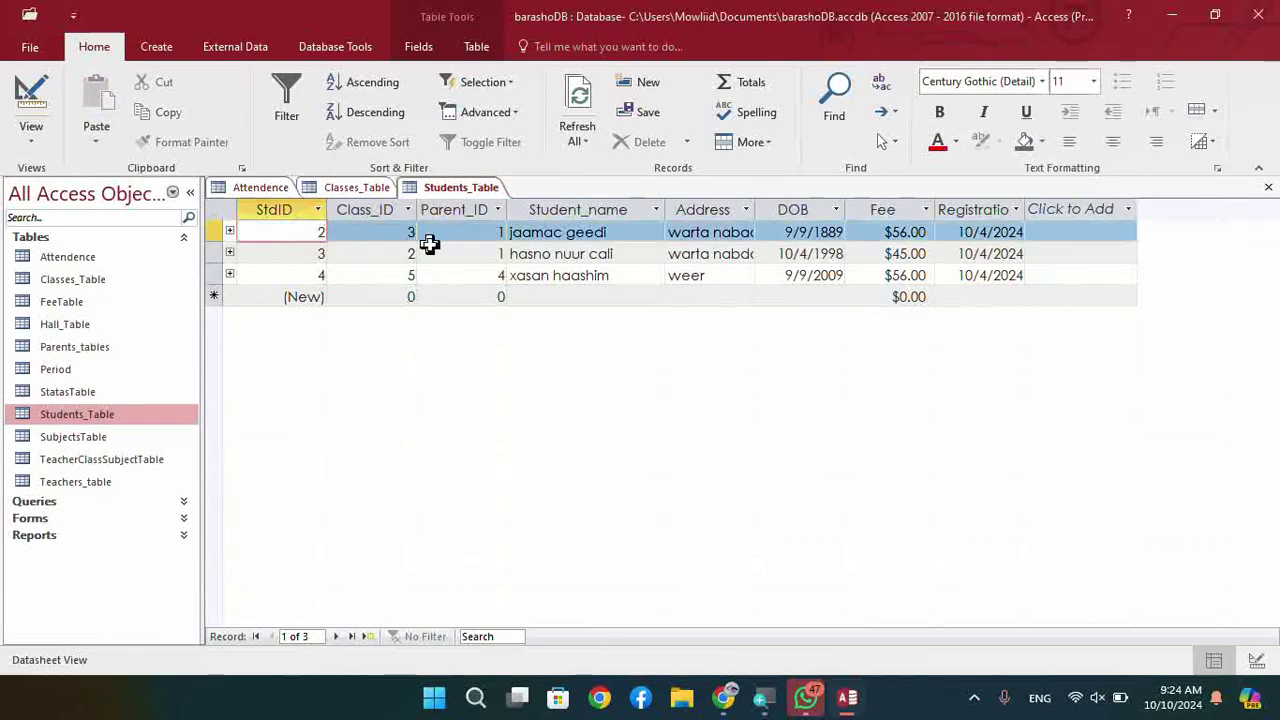
pyautogui.click(298, 255)
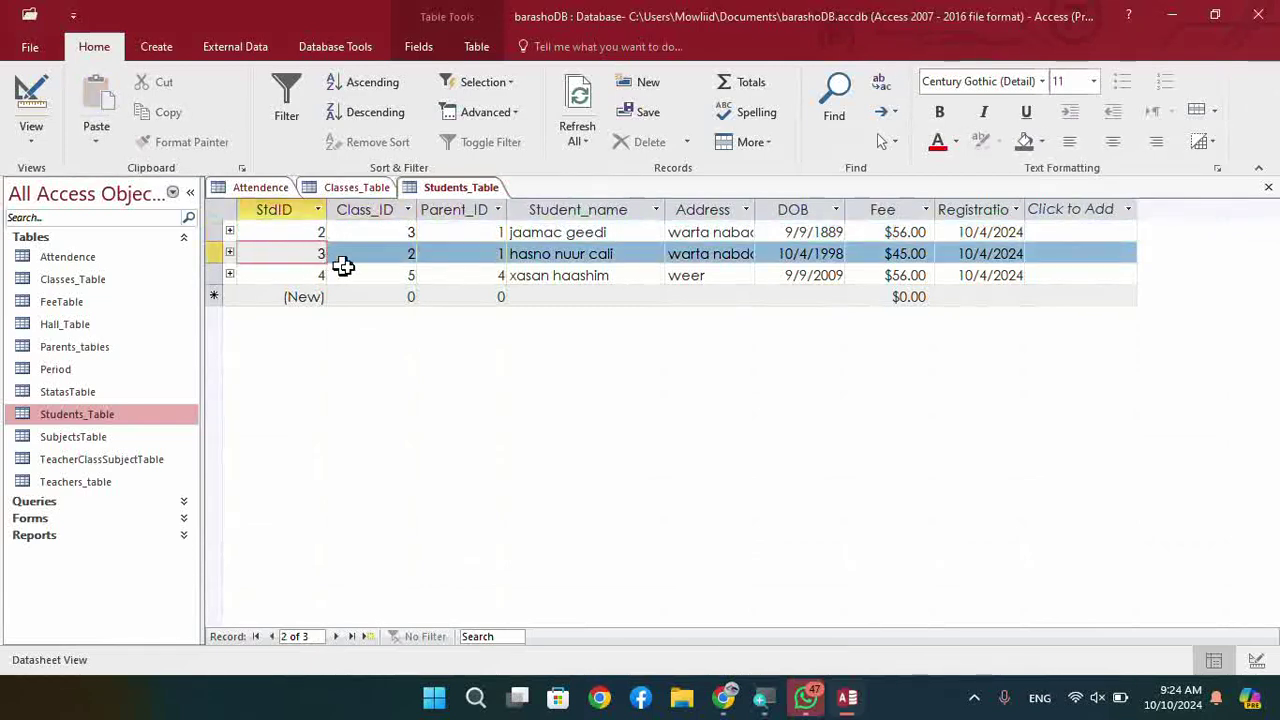
pyautogui.click(317, 276)
pyautogui.click(389, 298)
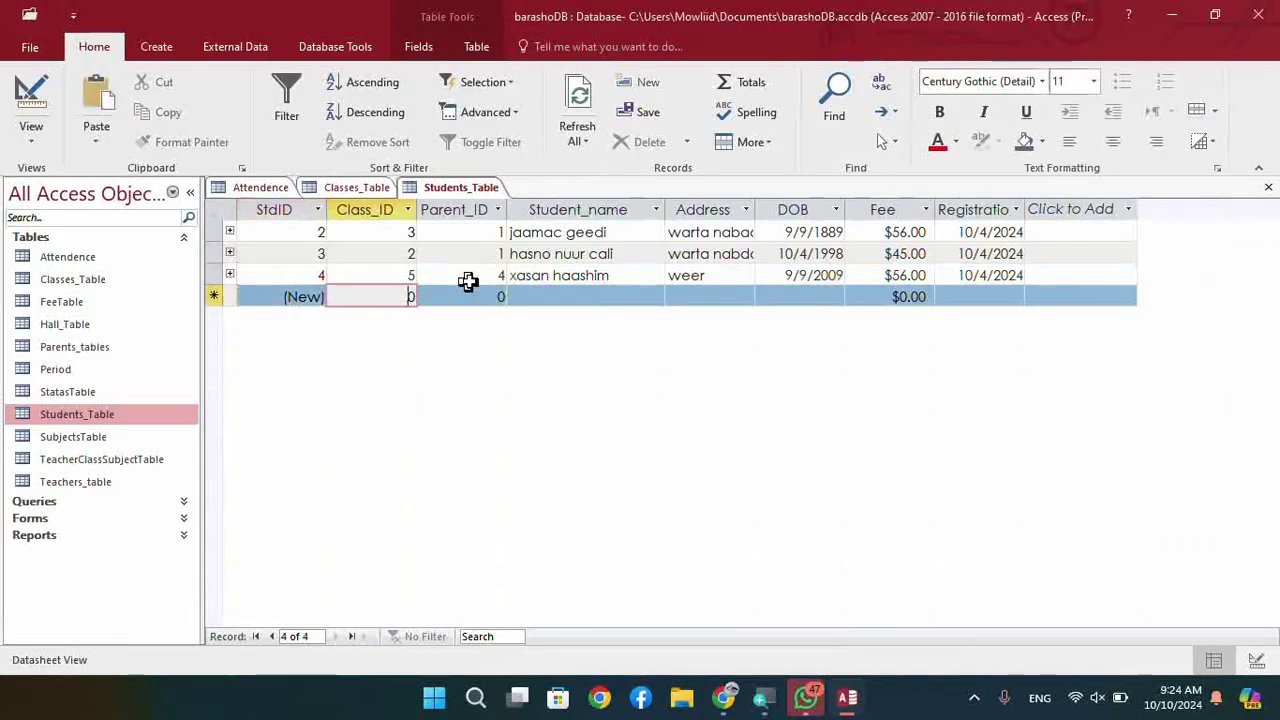
pyautogui.click(470, 278)
pyautogui.click(477, 254)
pyautogui.click(300, 232)
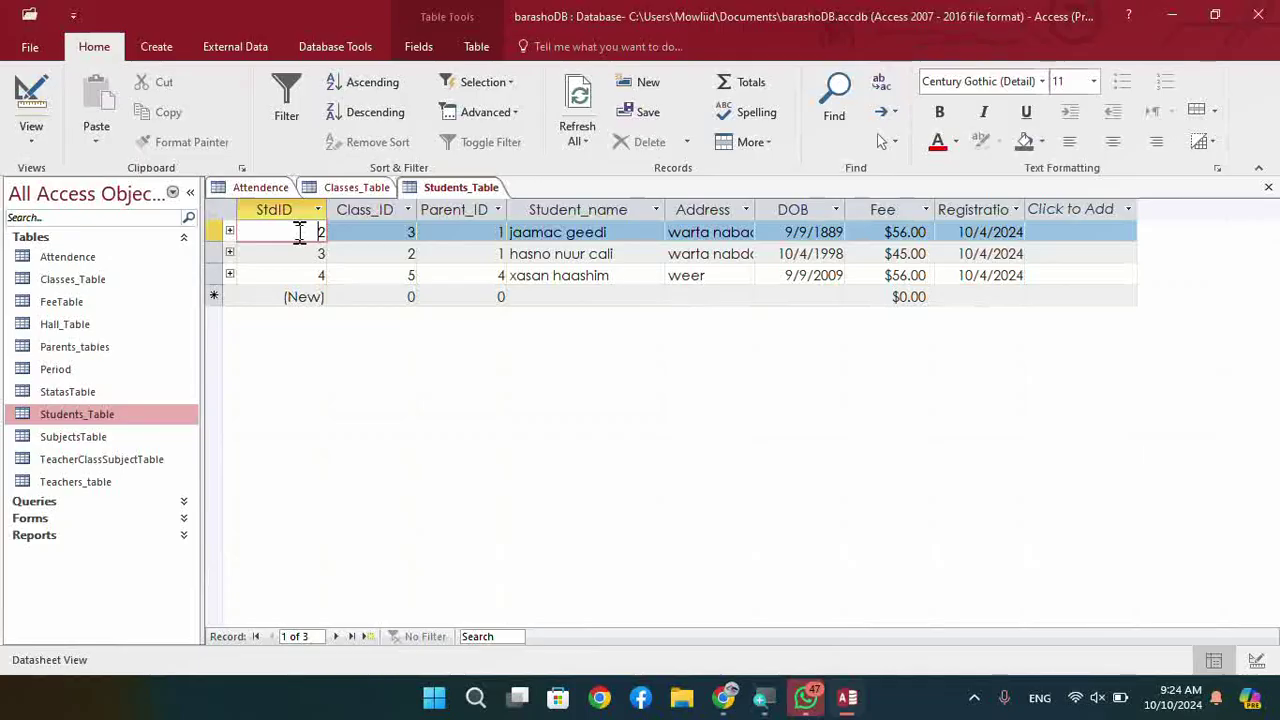
# - Move repeatedly down and up through the StdID column one record at a time, ending on the second record
pyautogui.press('Down')
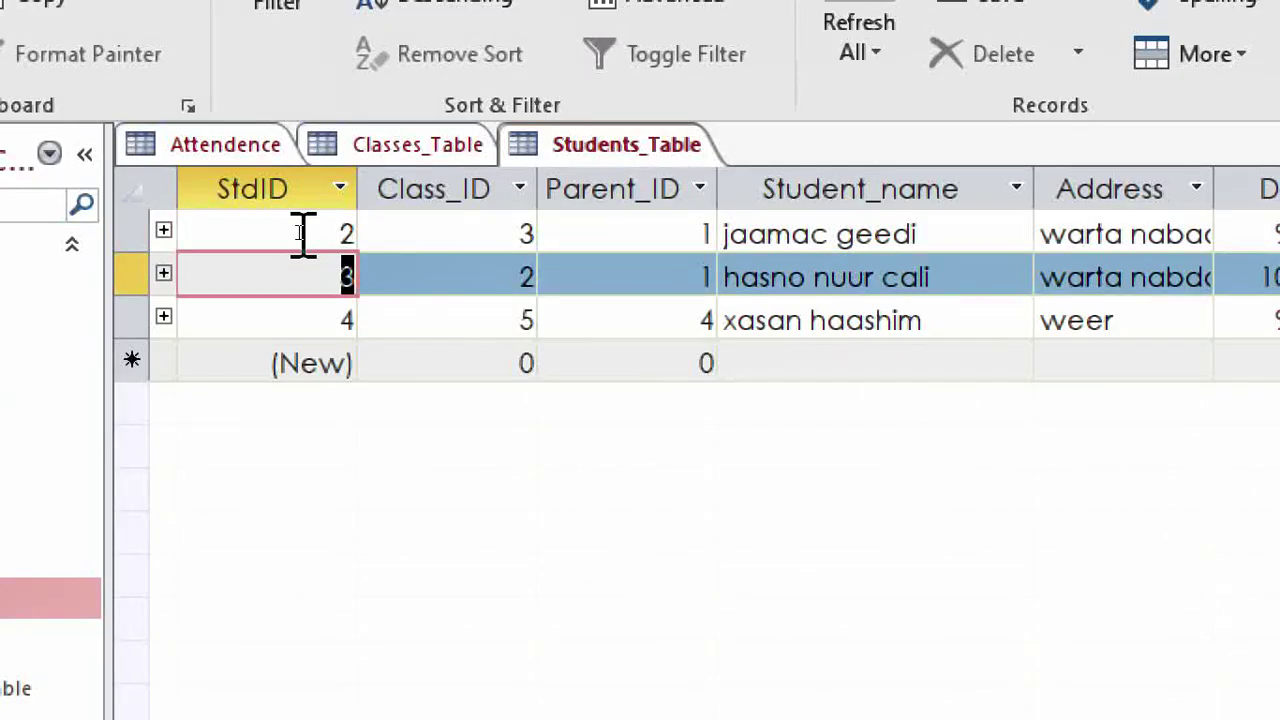
pyautogui.press('Down')
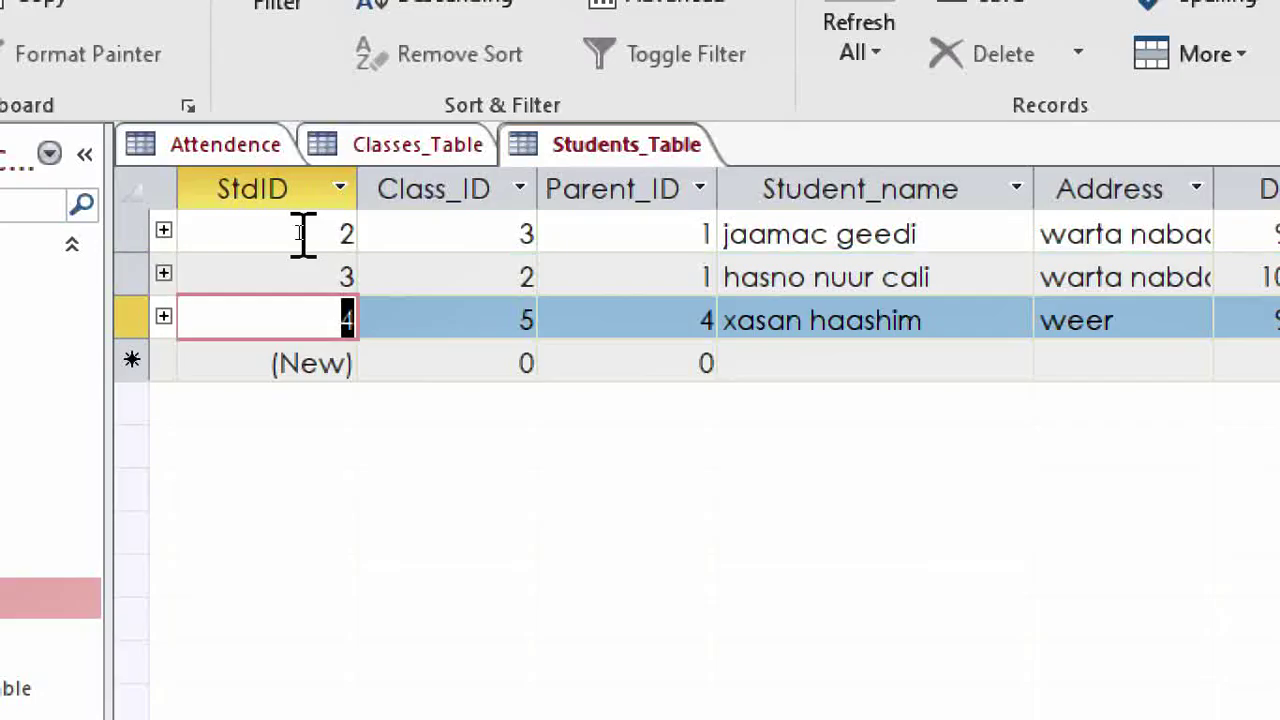
pyautogui.press('Up')
pyautogui.press('Up')
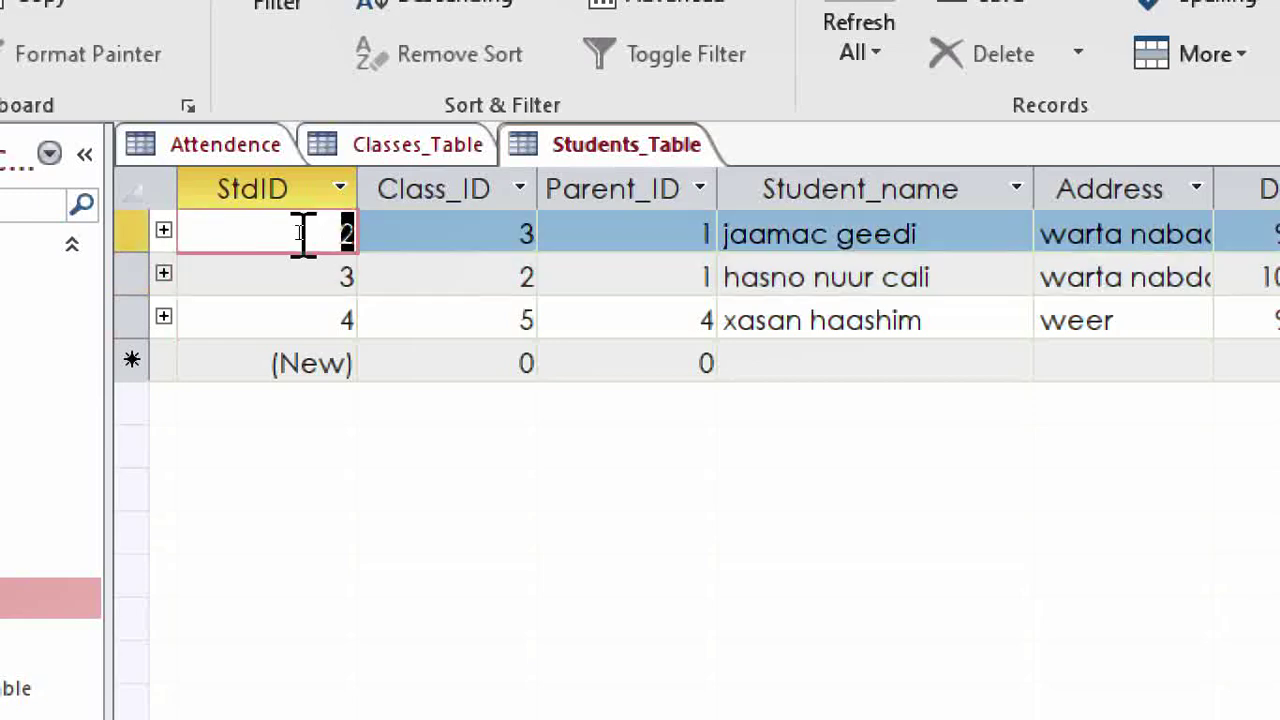
pyautogui.press('Down')
pyautogui.press('Down')
pyautogui.press('Down')
pyautogui.press('Up')
pyautogui.press('Up')
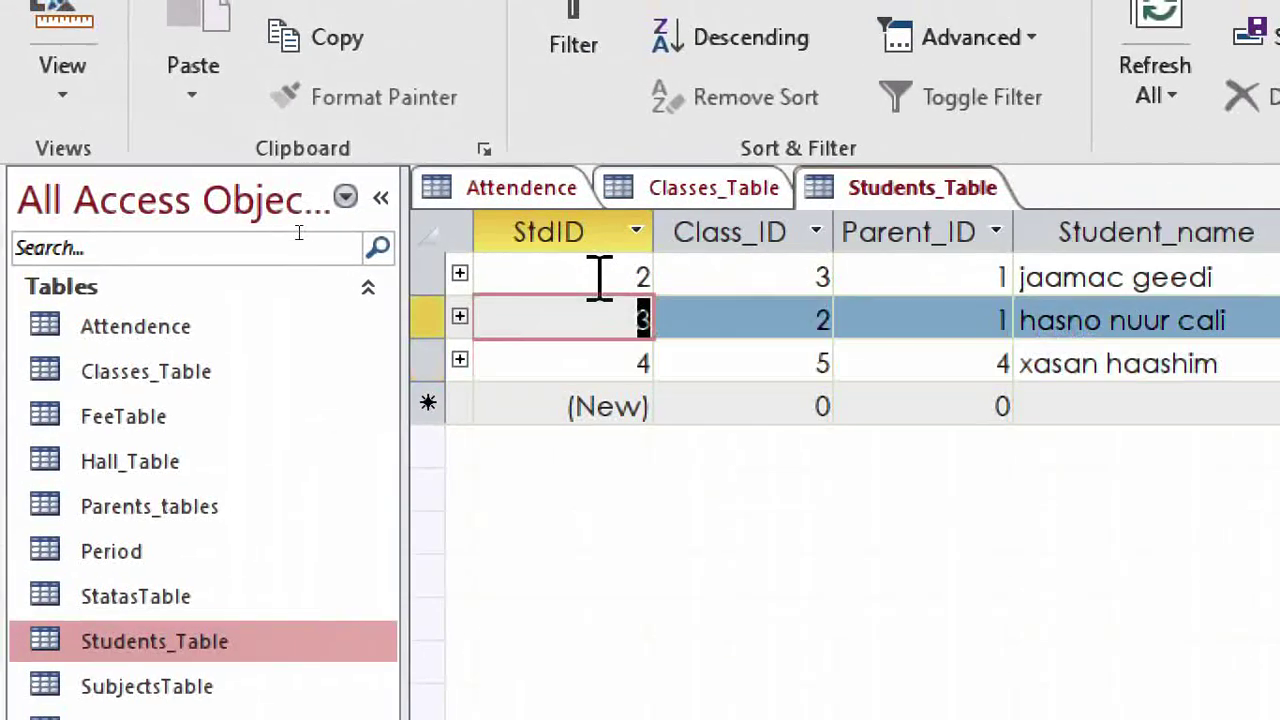
pyautogui.press('Up')
pyautogui.press('Down')
pyautogui.press('Down')
pyautogui.press('Up')
pyautogui.press('Up')
pyautogui.press('Down')
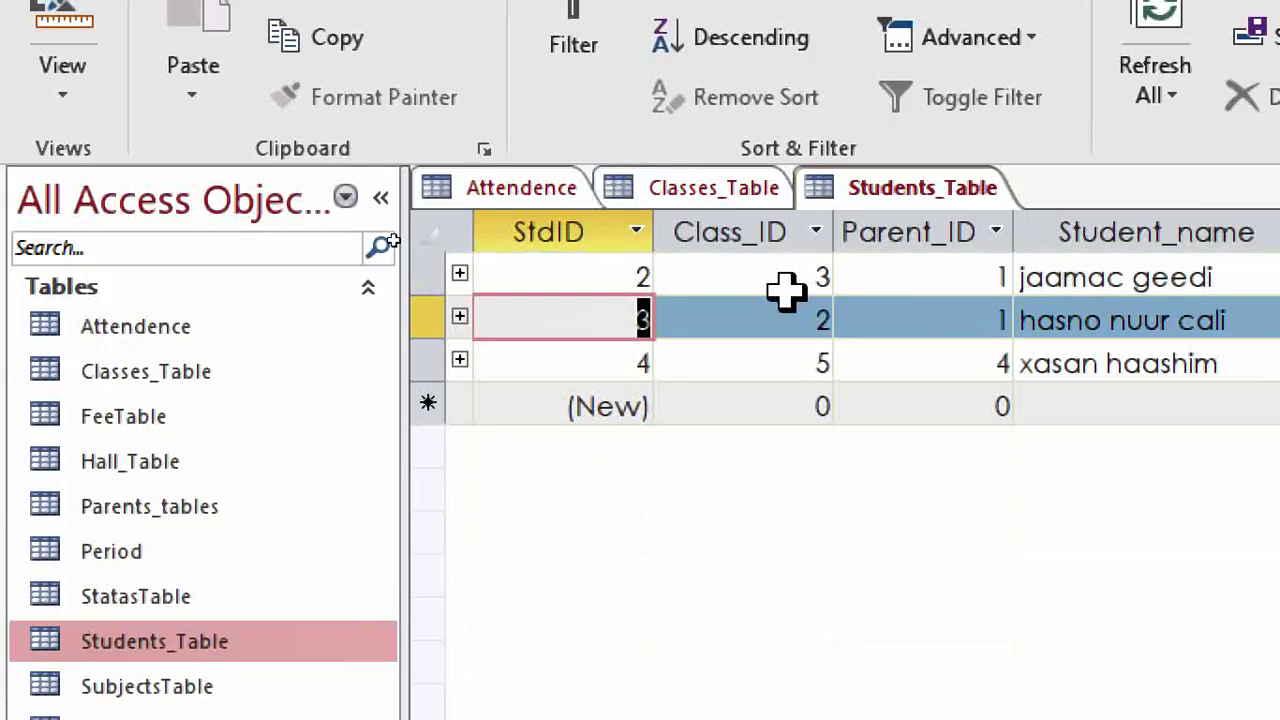
# - Move back and forth across the second record's fields as far as DOB, ending on its Parent_ID
pyautogui.press('Right')
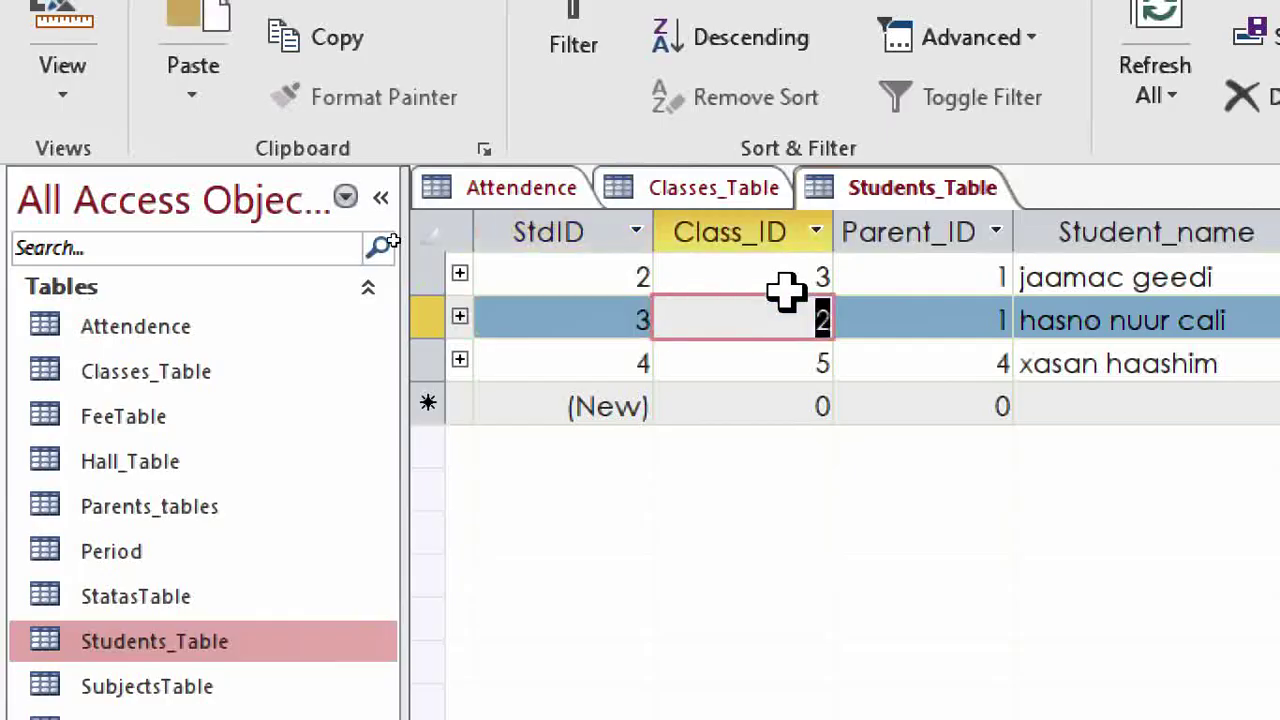
pyautogui.press('Right')
pyautogui.press('Right')
pyautogui.press('Right')
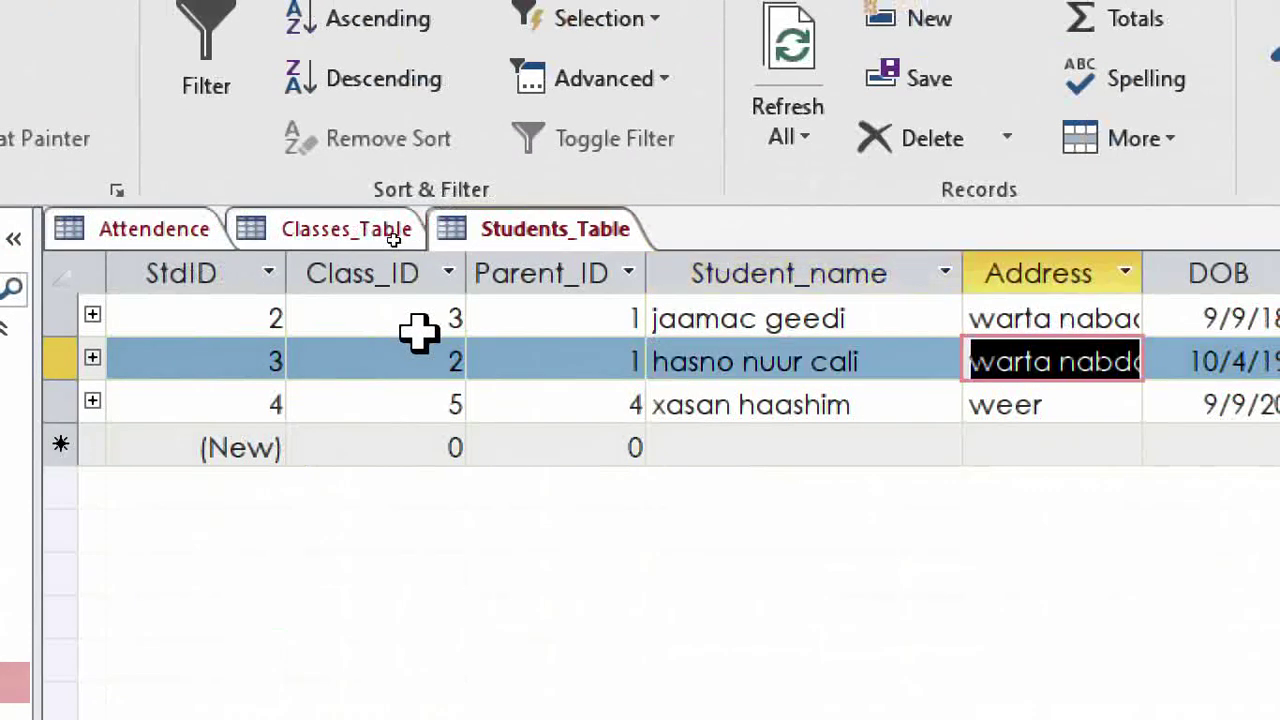
pyautogui.press('Left')
pyautogui.press('Left')
pyautogui.press('Left')
pyautogui.press('Right')
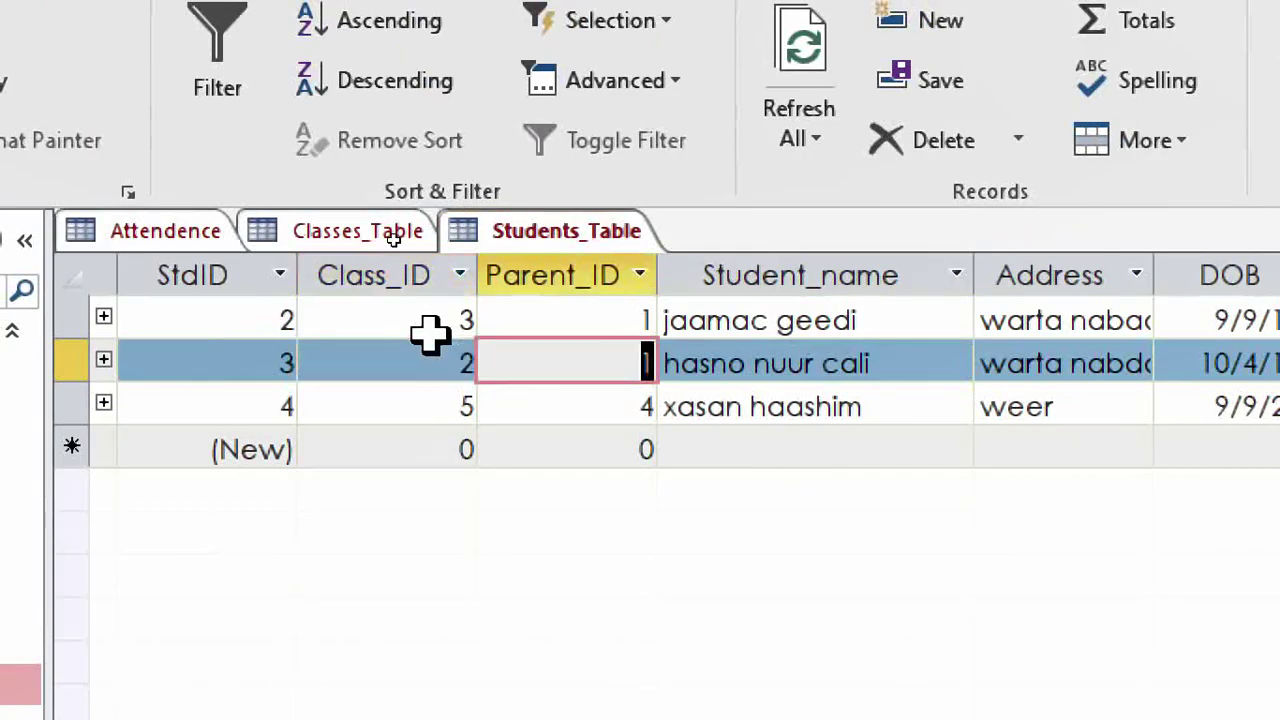
pyautogui.press('Right')
pyautogui.press('Right')
pyautogui.press('Right')
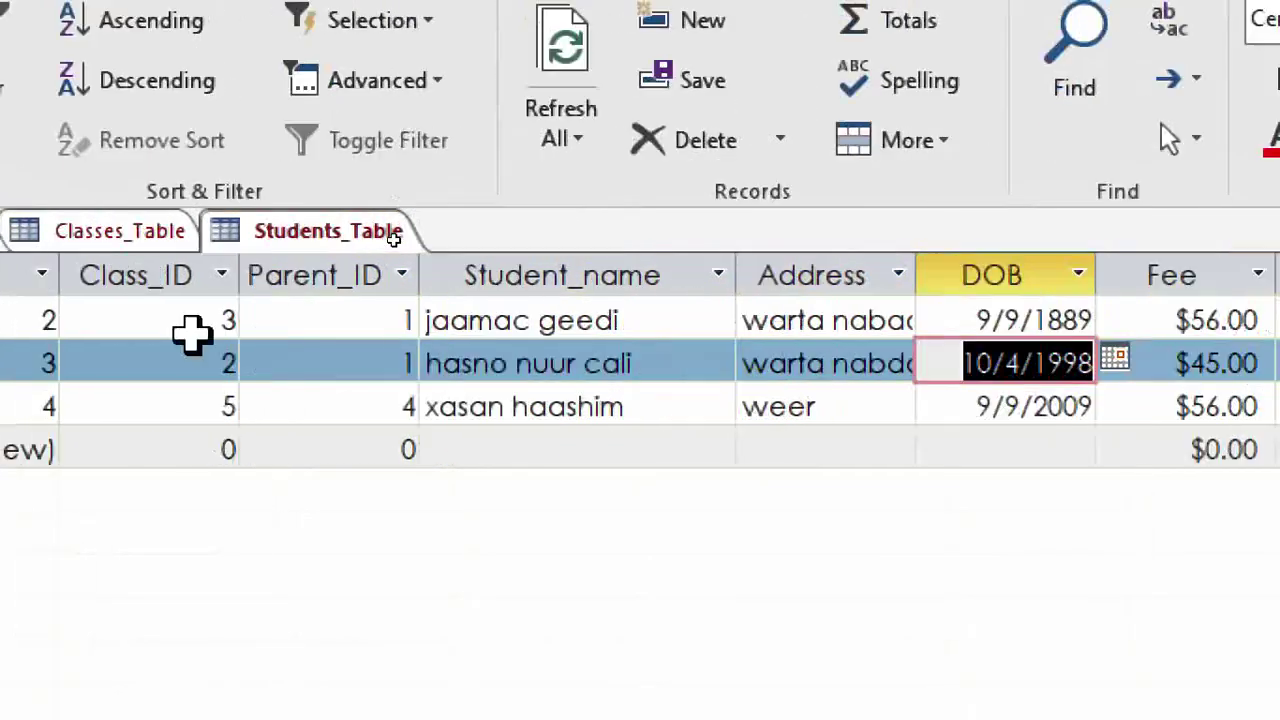
pyautogui.press('Left')
pyautogui.press('Left')
pyautogui.press('Left')
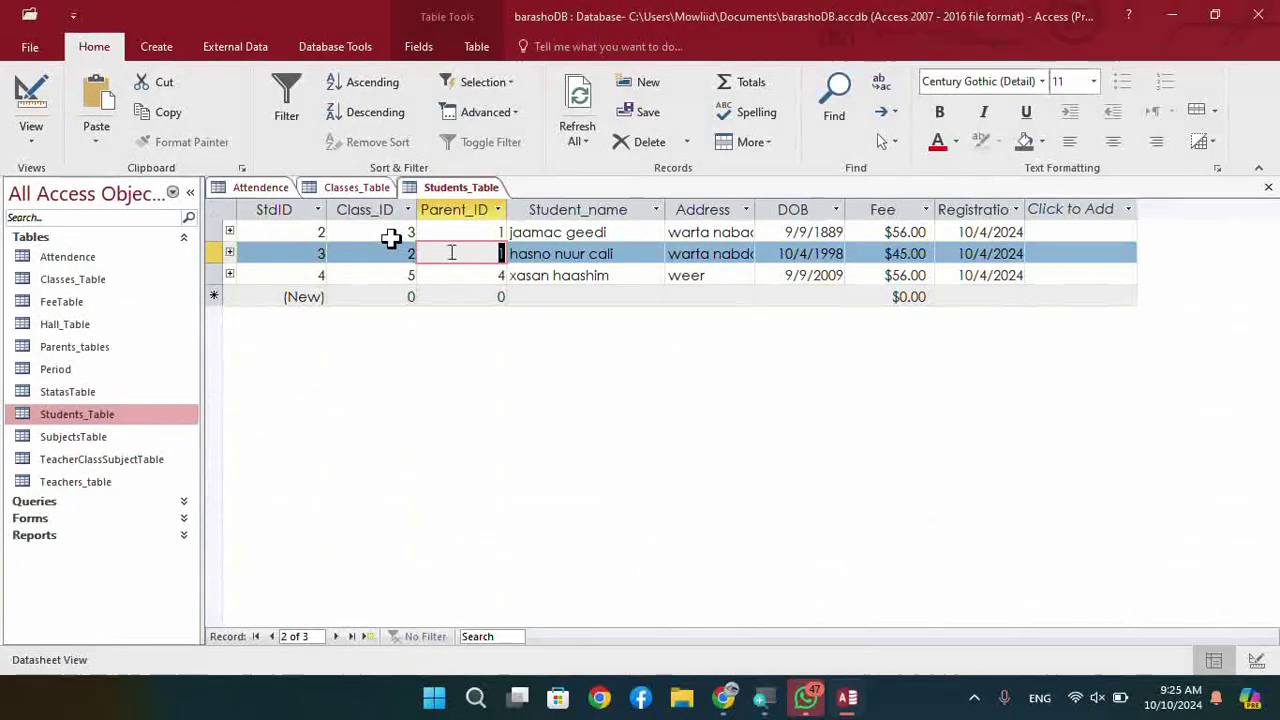
# - Check the topic list slide in Canva, switch back to Access and select Class_ID in the blank new record of Students_Table
pyautogui.click(724, 700)
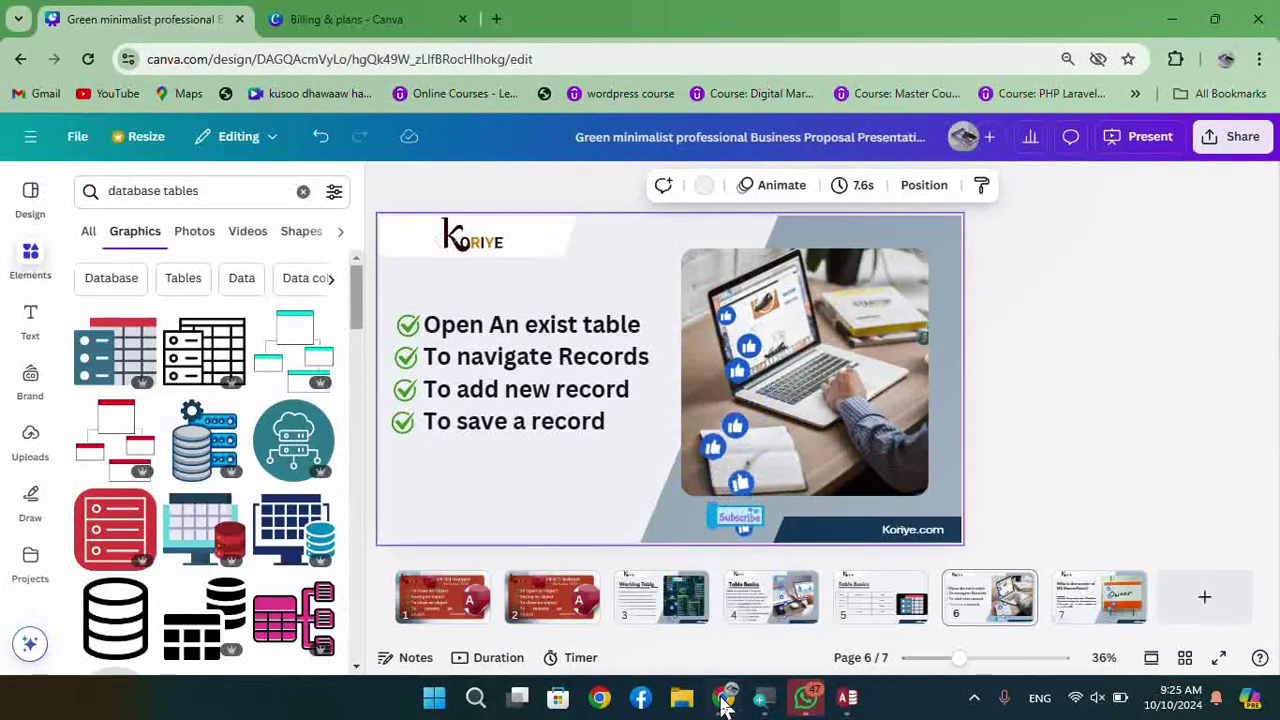
pyautogui.click(847, 697)
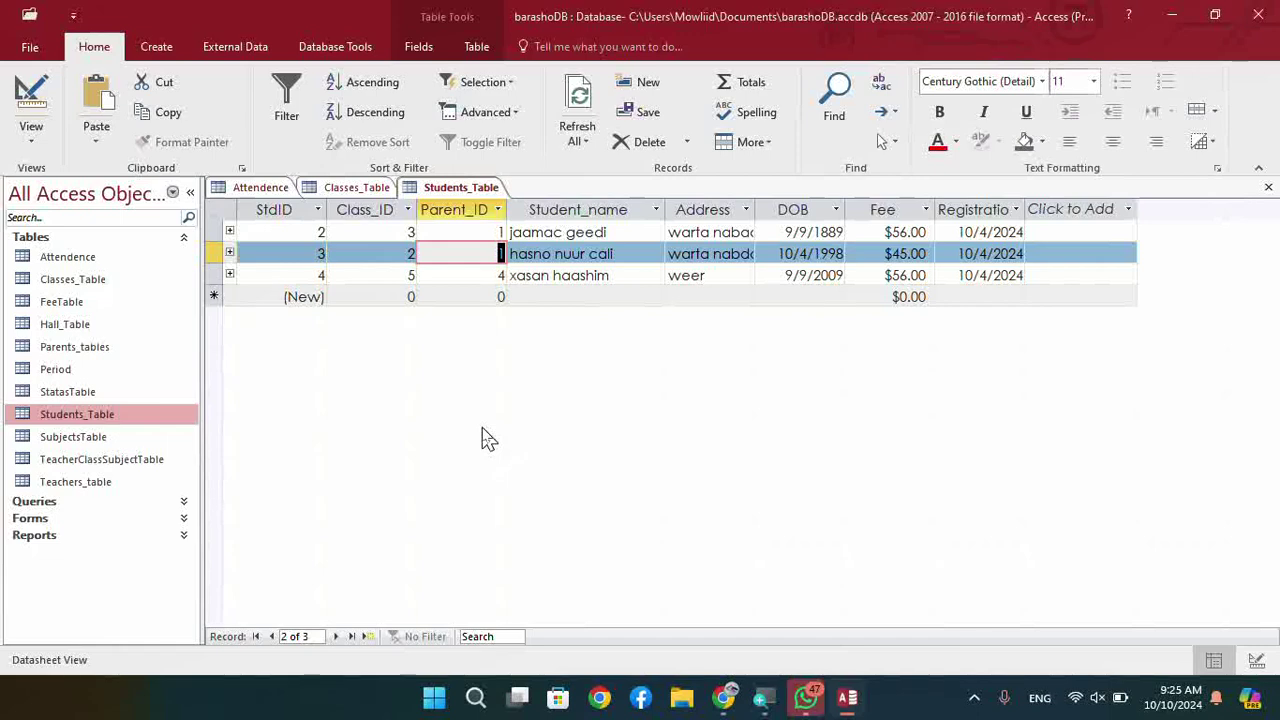
pyautogui.click(390, 297)
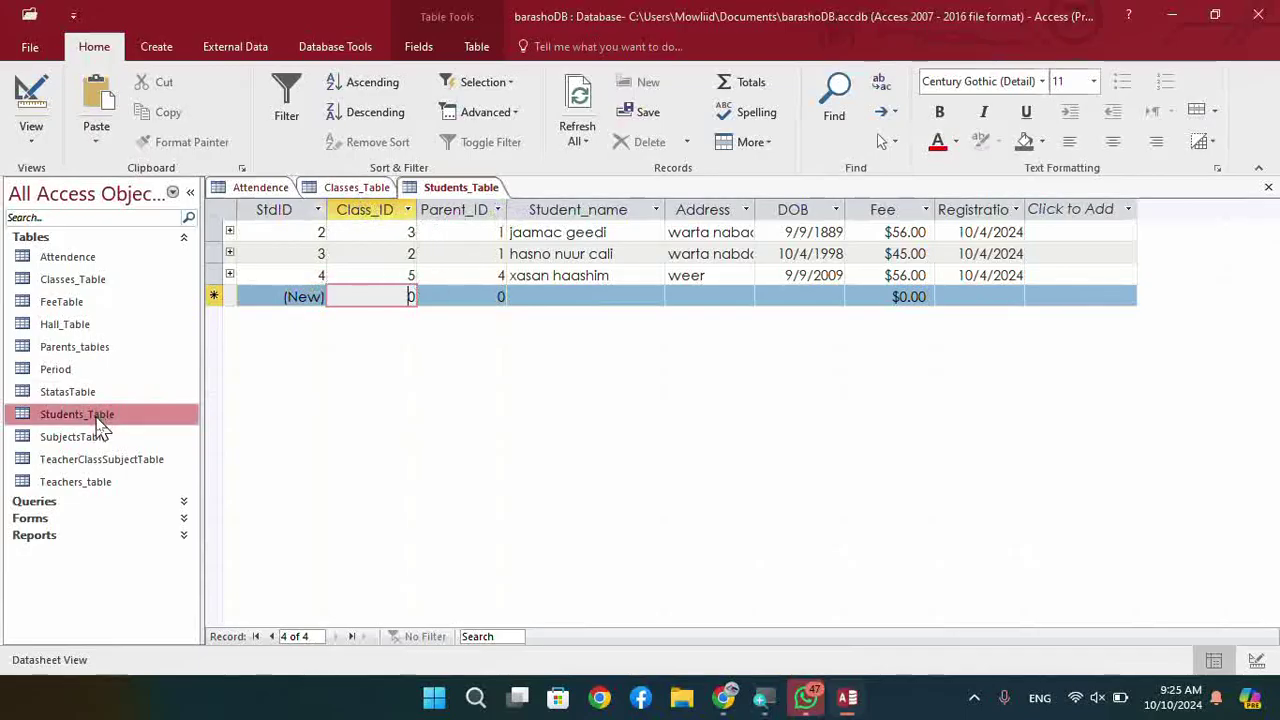
# - Add a record named "koorso 3aad" to Classes_Table and move on to the Class_Name field of the next blank record
pyautogui.click(360, 188)
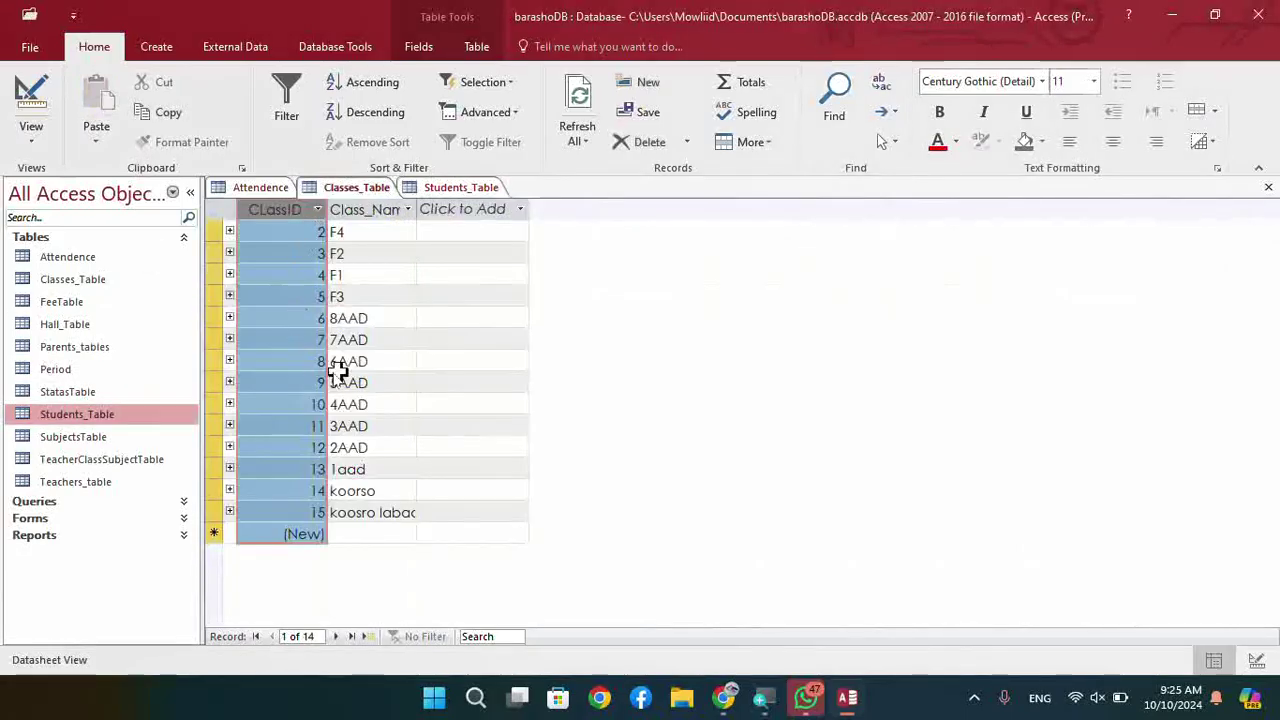
pyautogui.click(357, 532)
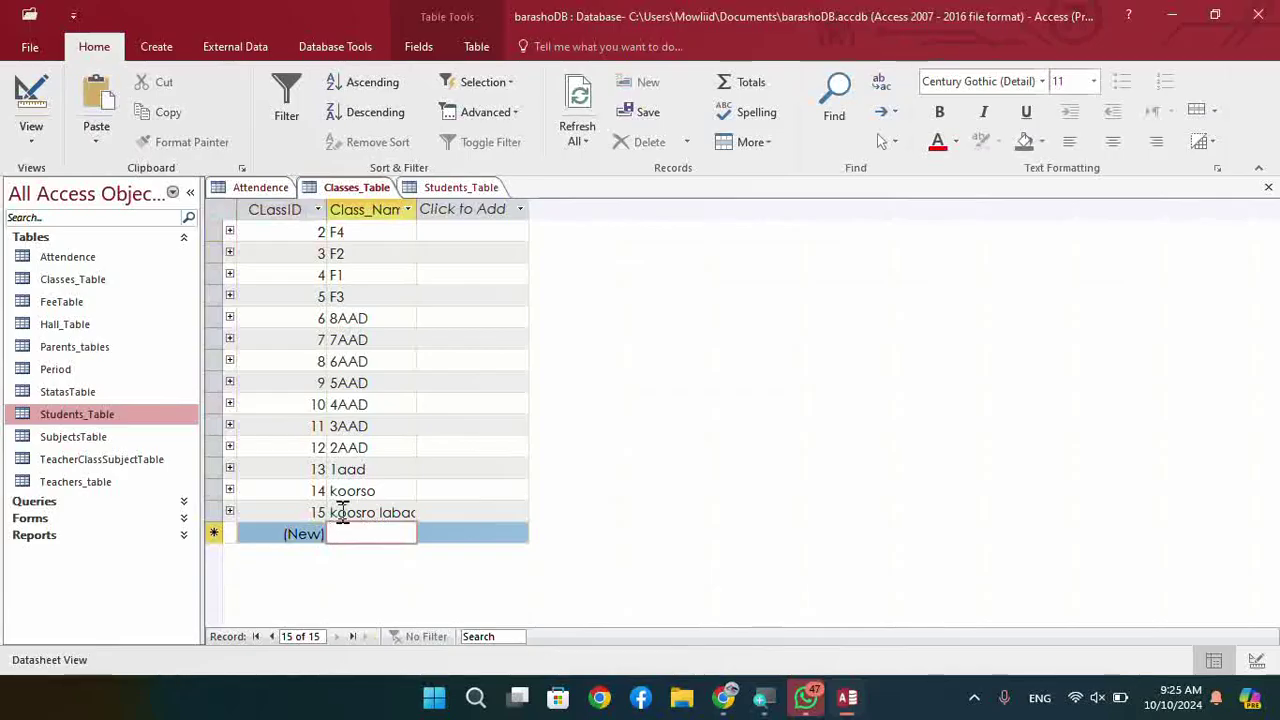
pyautogui.write('koorso')
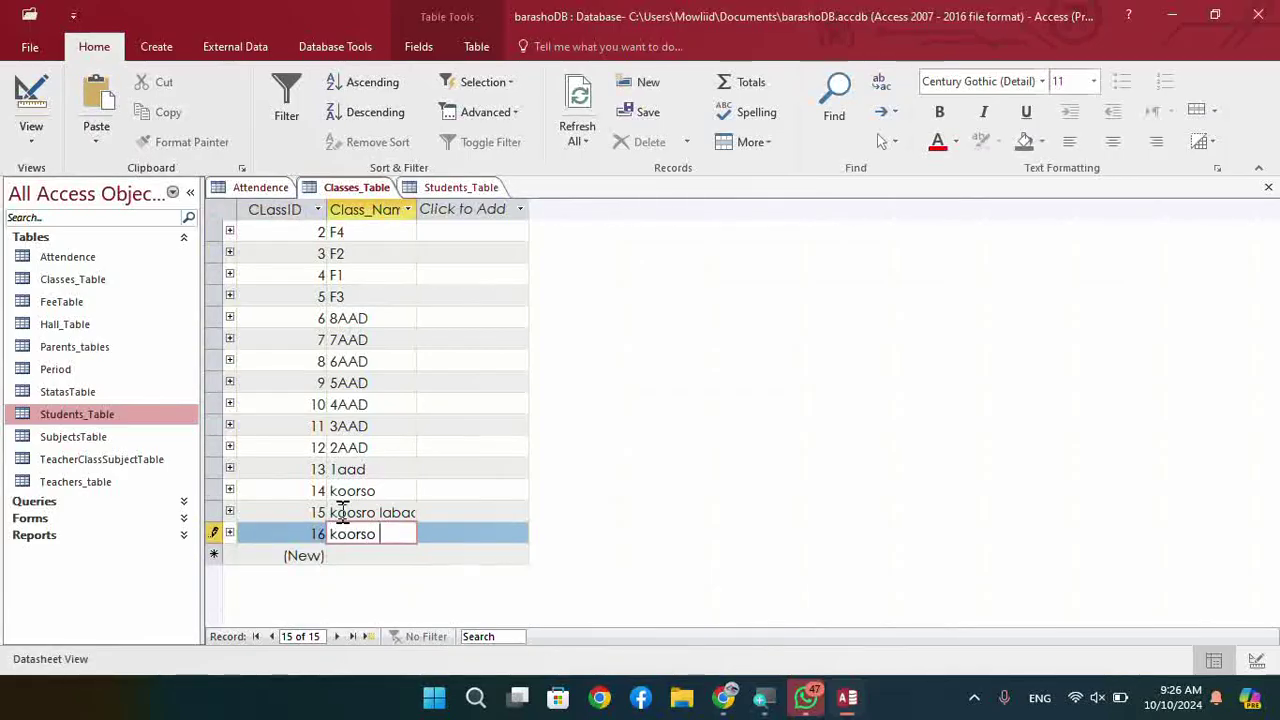
pyautogui.write(' 3aad')
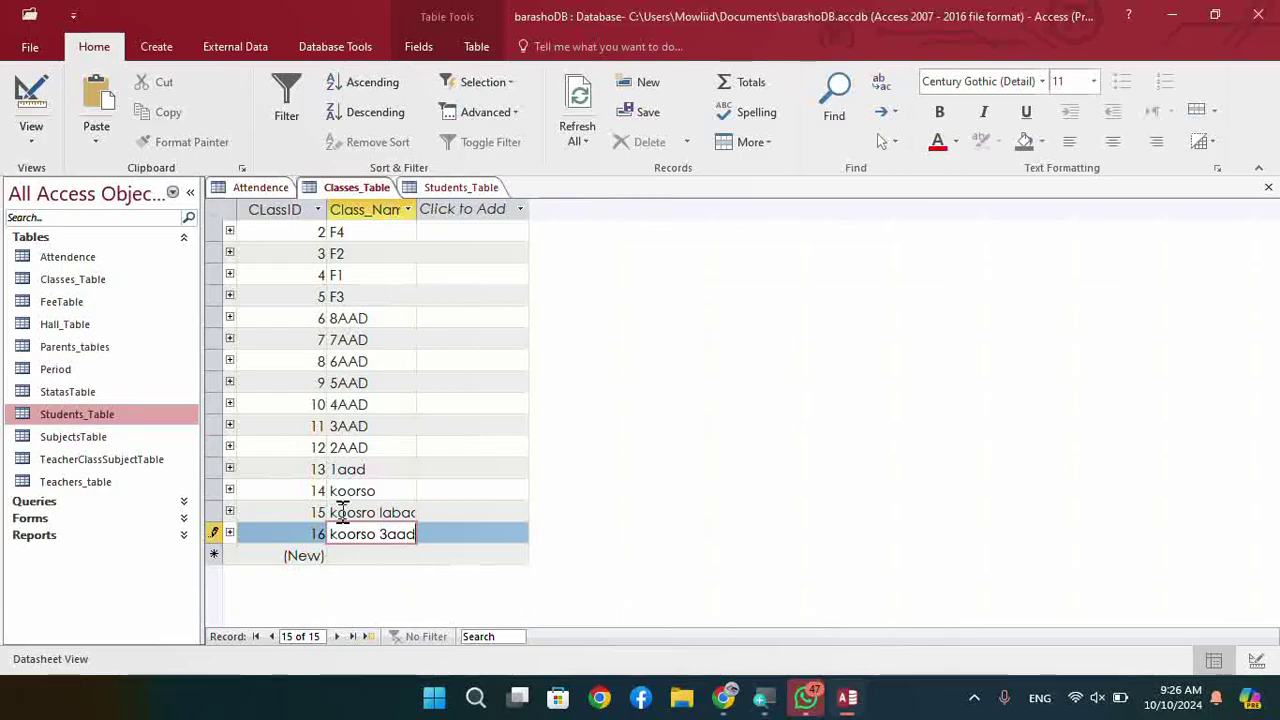
pyautogui.press('Tab')
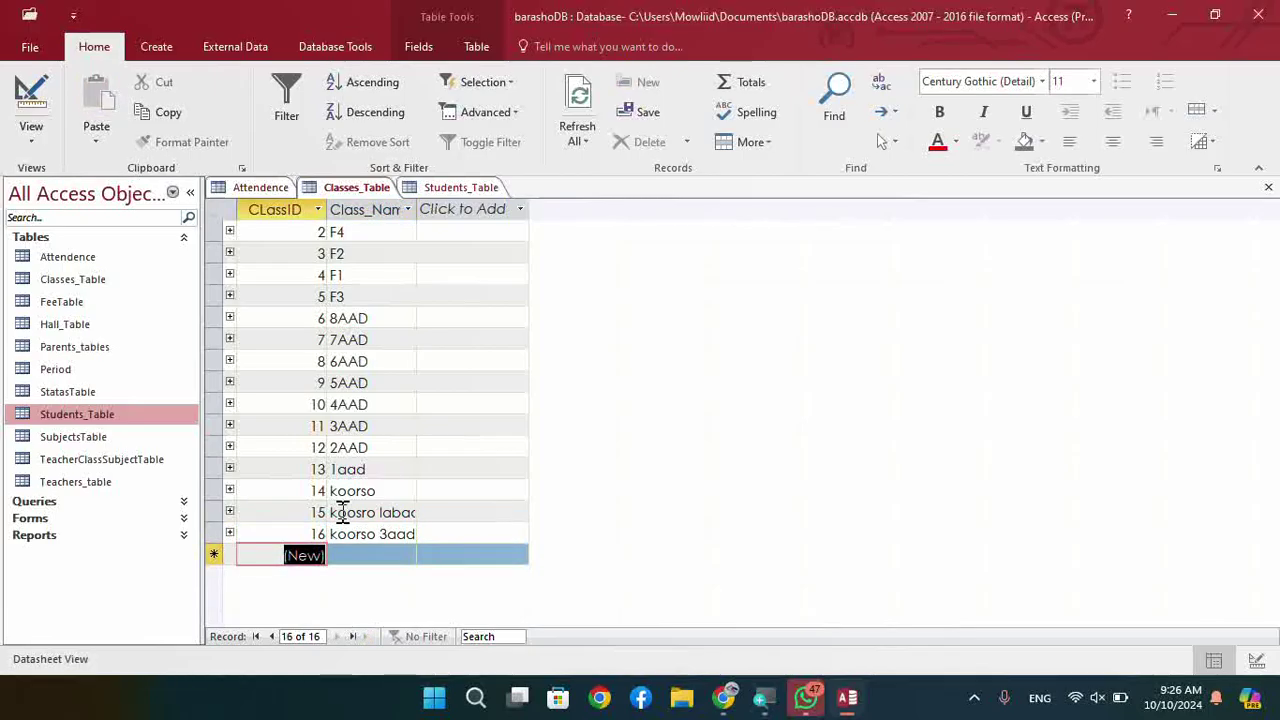
pyautogui.press('Tab')
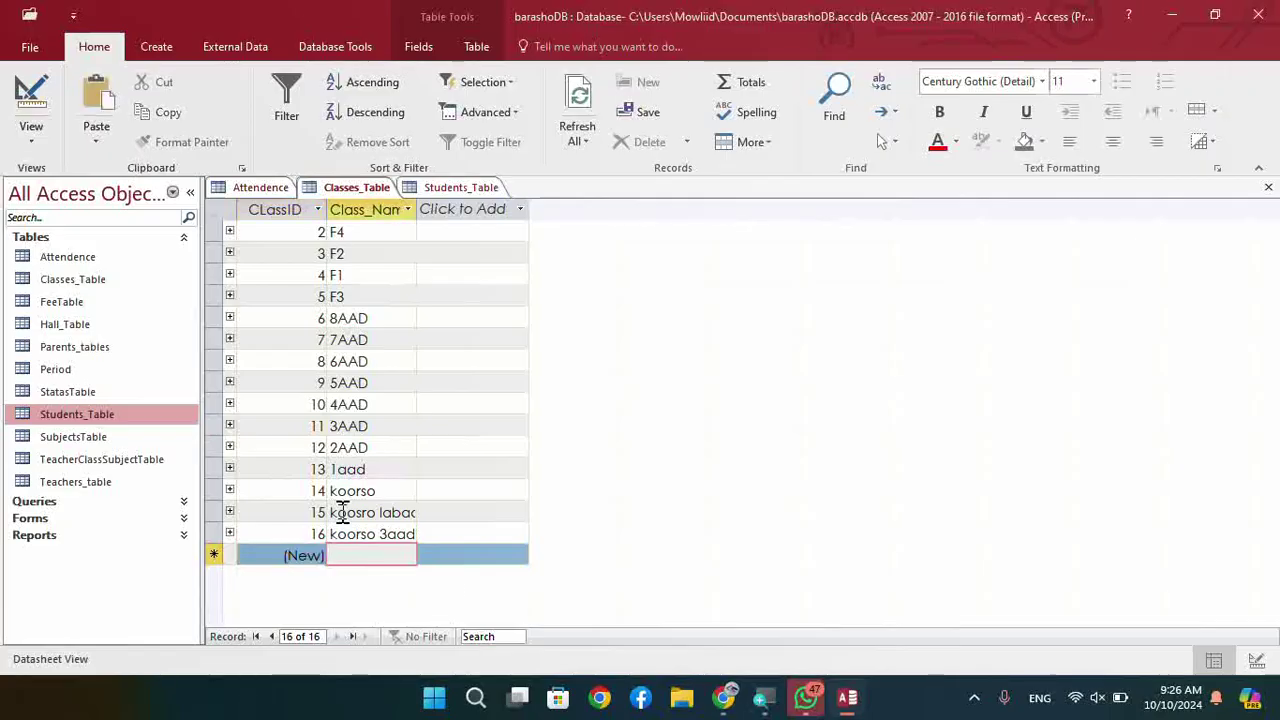
# - Add a record named "koorso 5aad" to Classes_Table and move on to the next blank record
pyautogui.write('koorso')
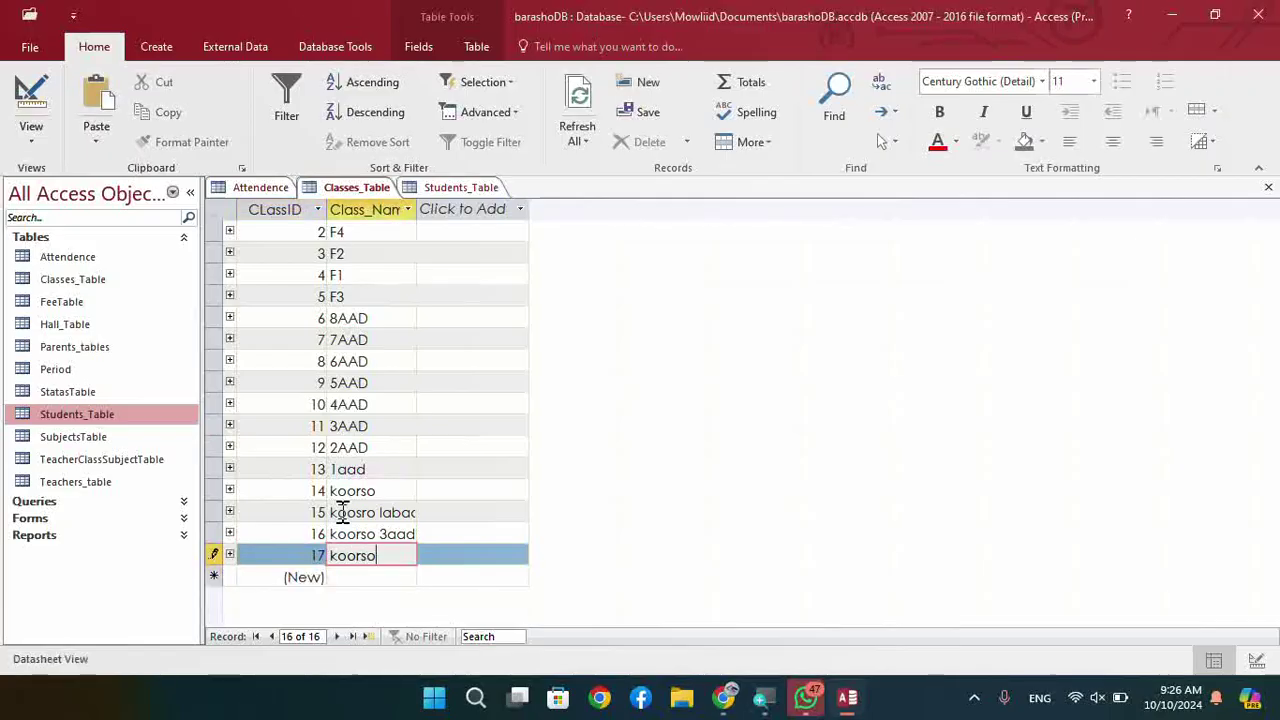
pyautogui.write(' 5aad')
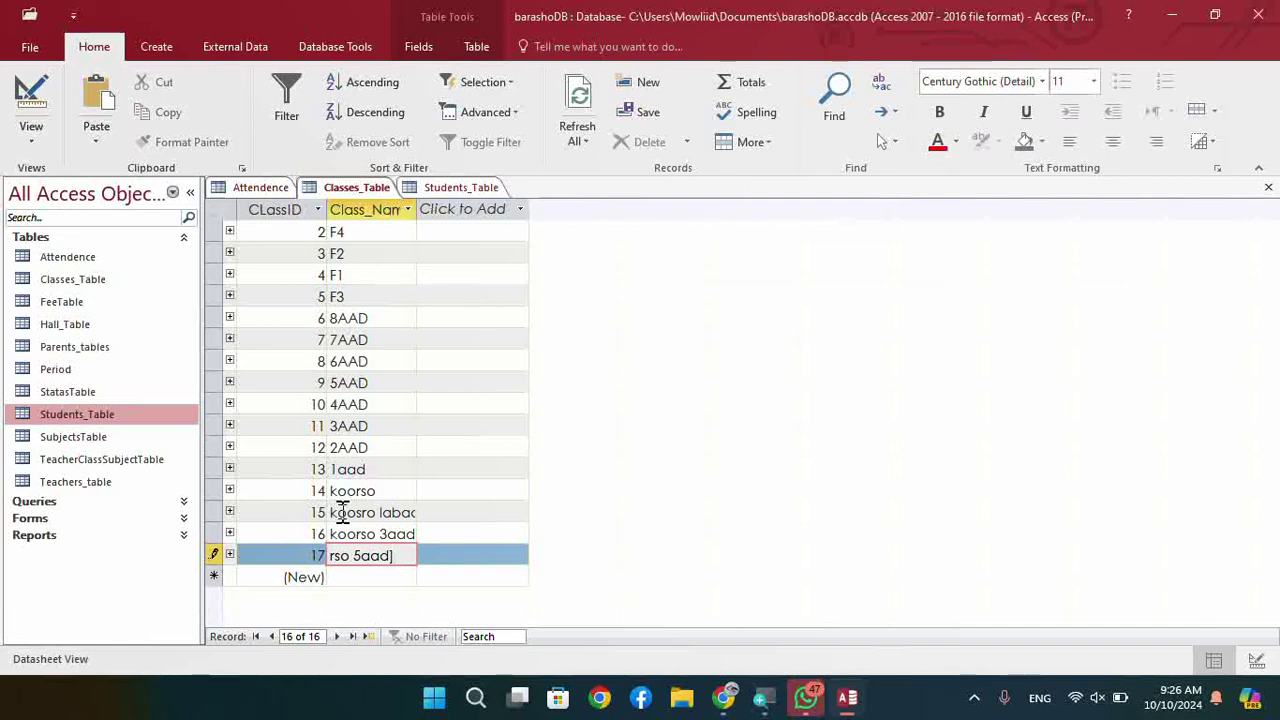
pyautogui.press('Tab')
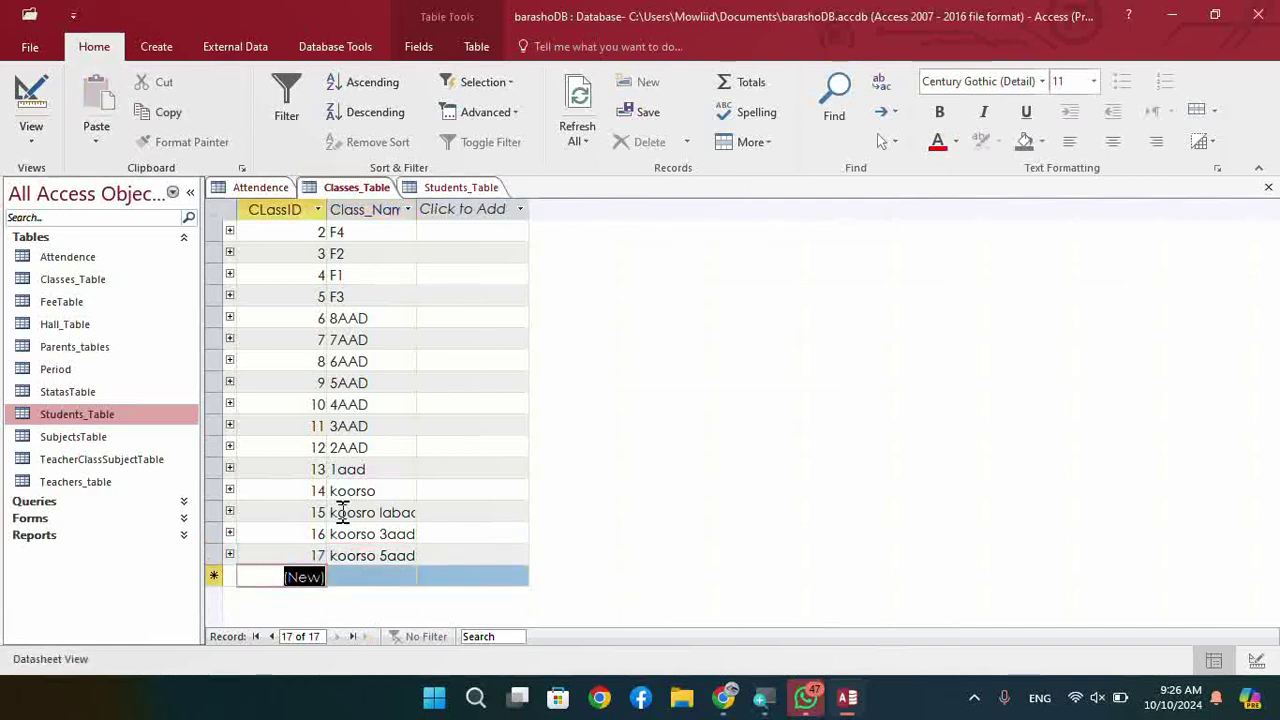
# - Select cells in various Classes_Table records, jumping to the blank new record from the "koosro labaad" and F1 records
pyautogui.click(285, 555)
pyautogui.click(289, 578)
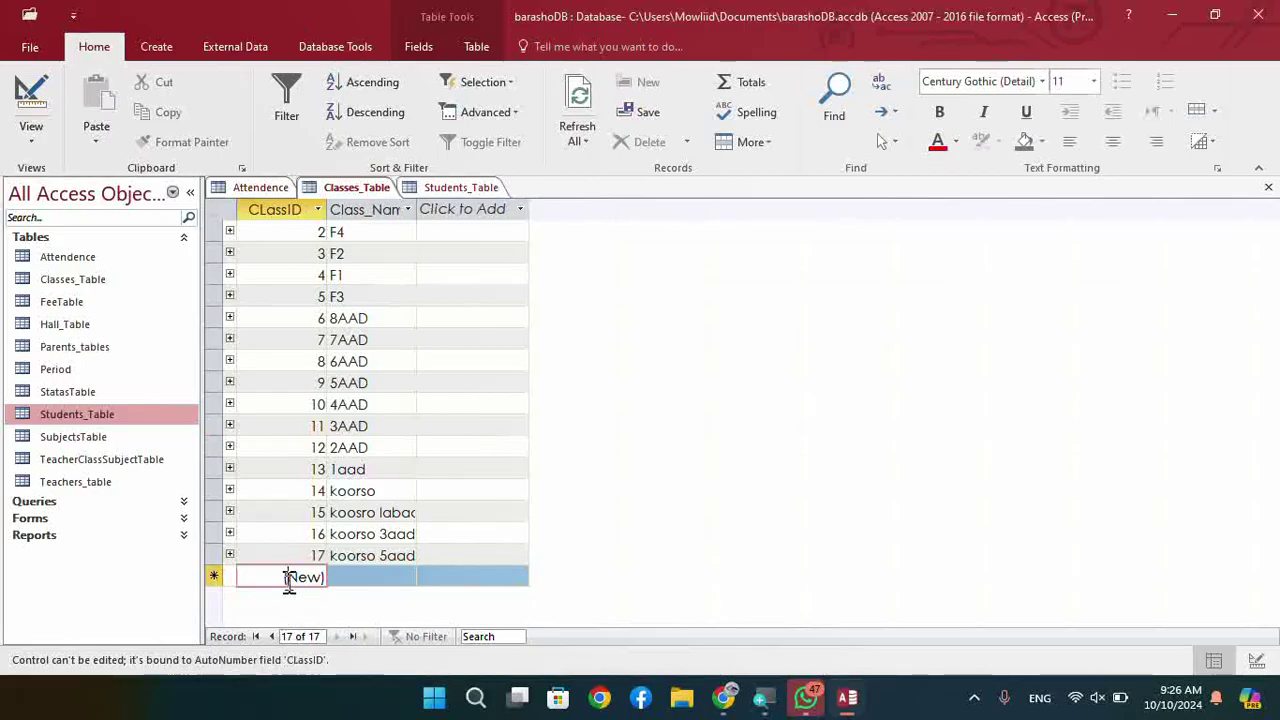
pyautogui.click(362, 575)
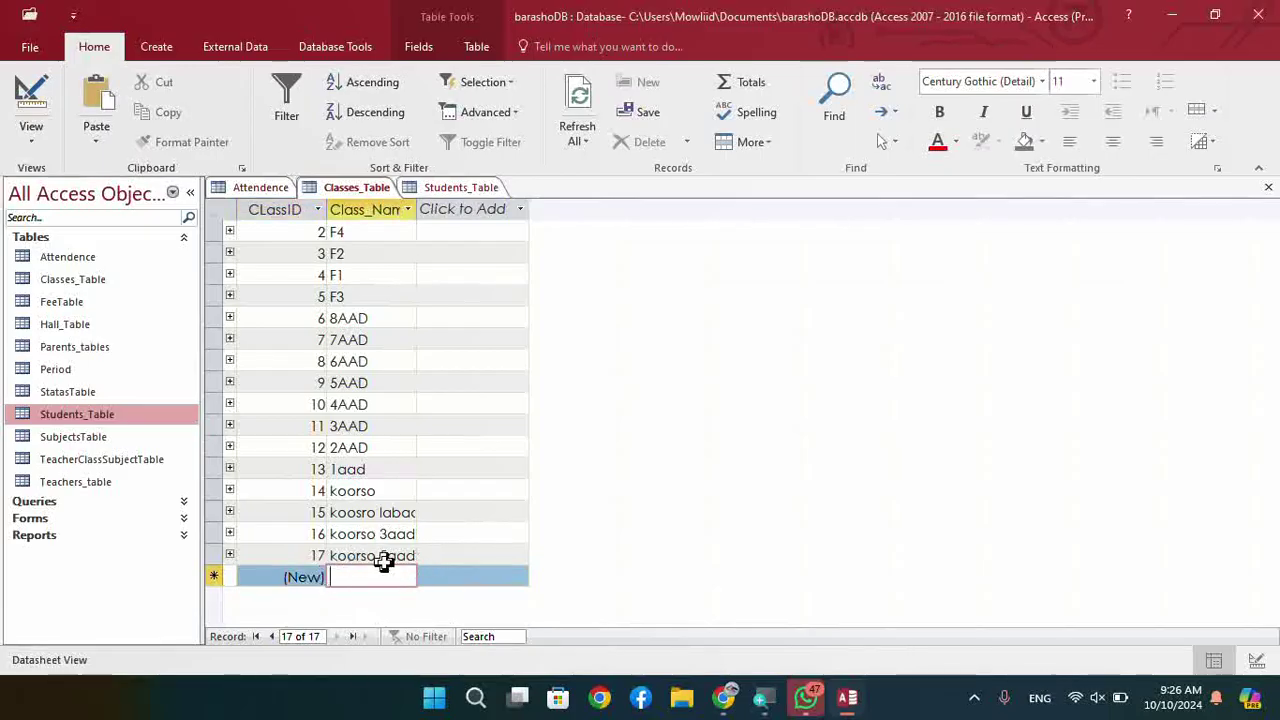
pyautogui.click(316, 553)
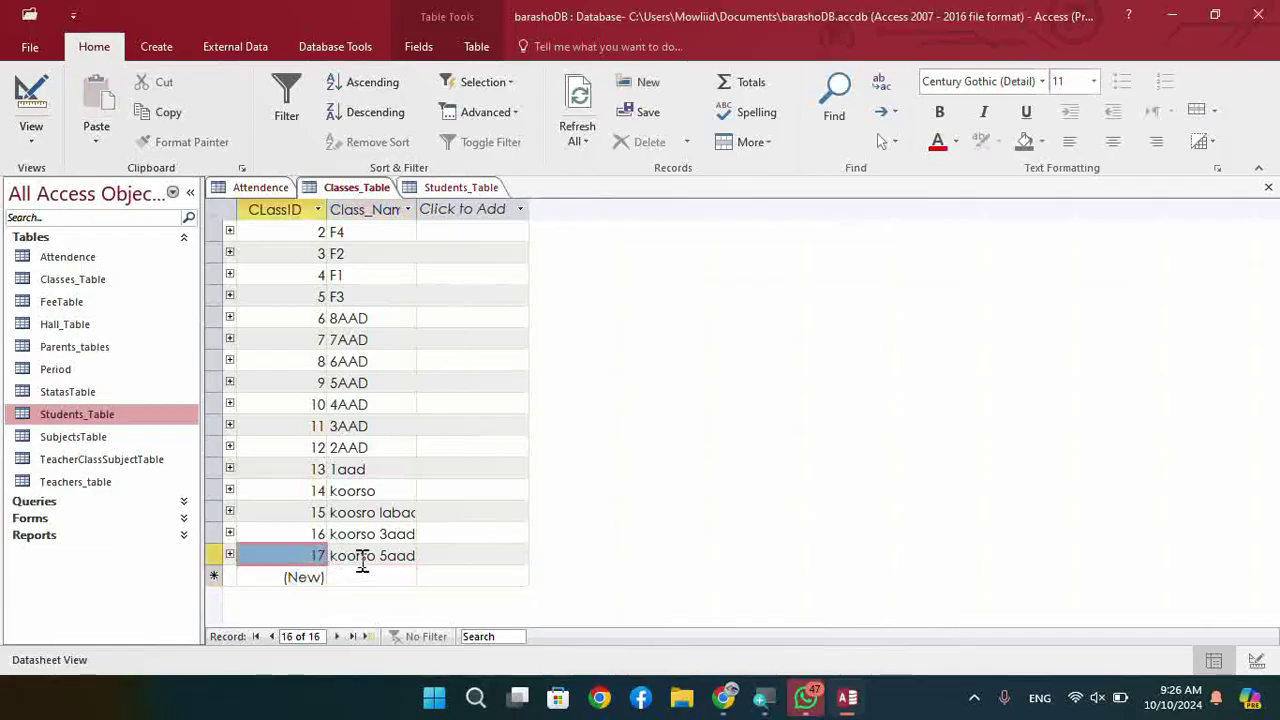
pyautogui.click(345, 513)
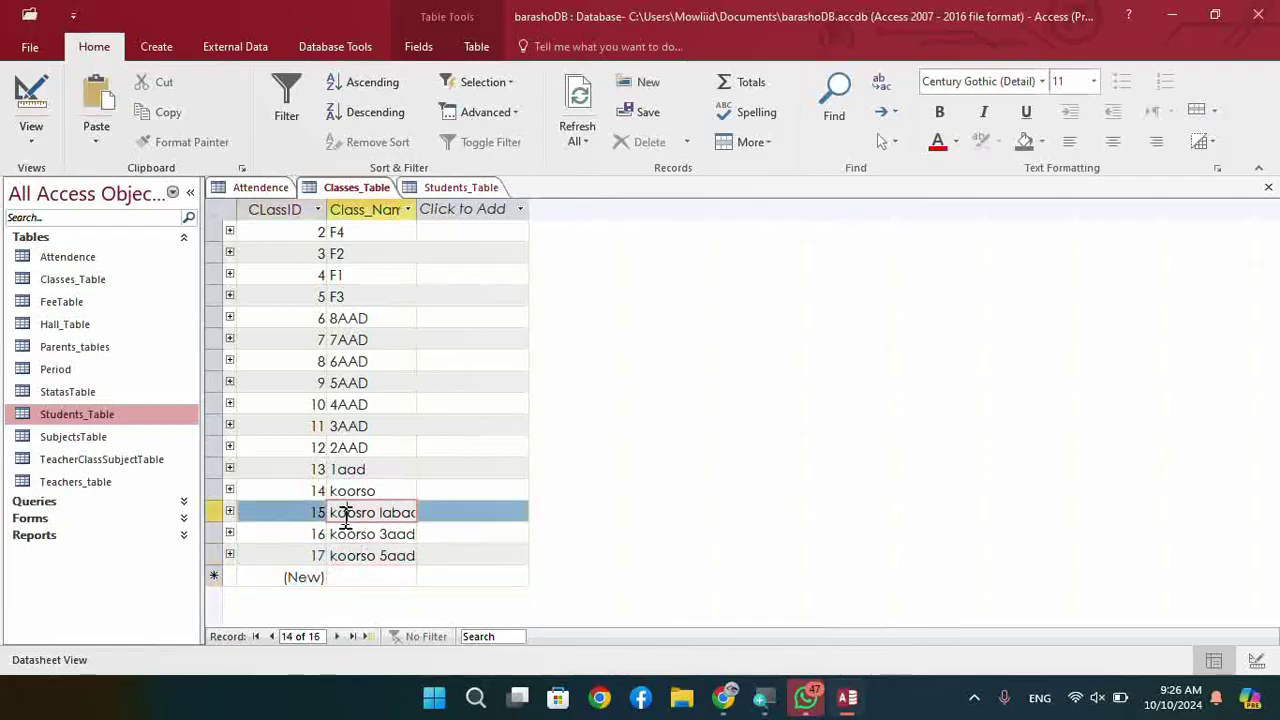
pyautogui.click(371, 636)
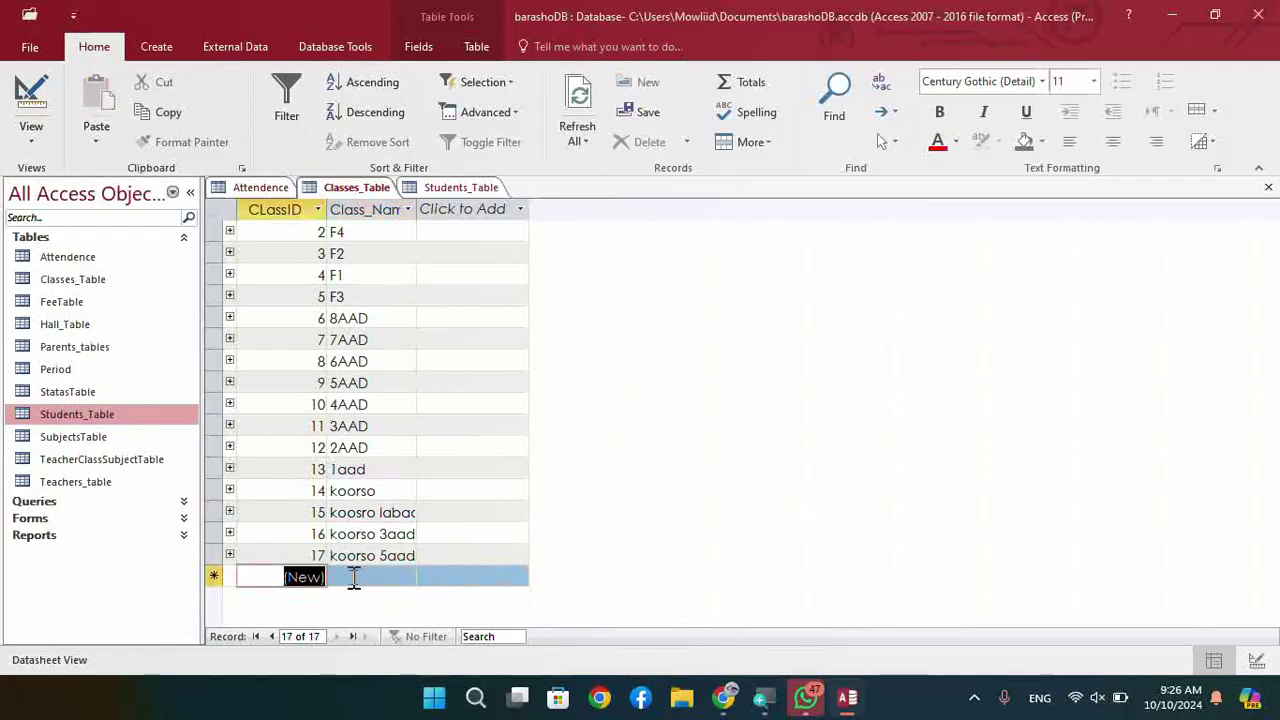
pyautogui.click(334, 276)
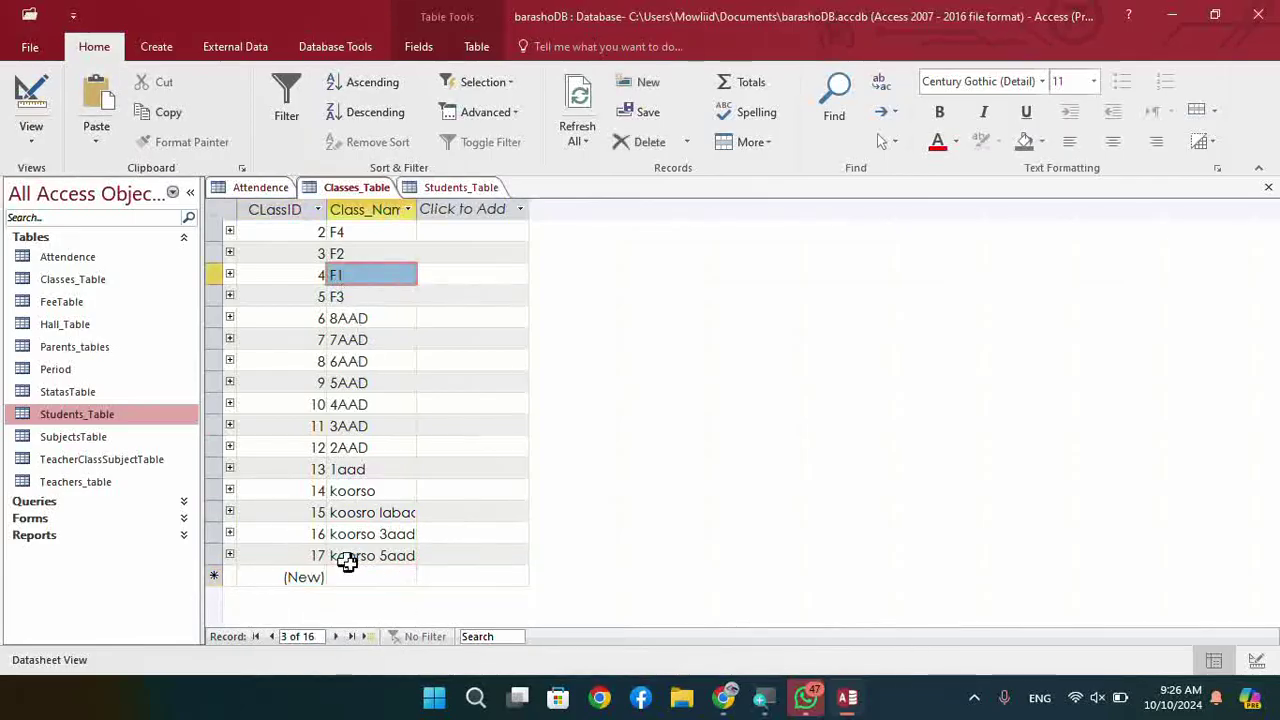
pyautogui.click(369, 645)
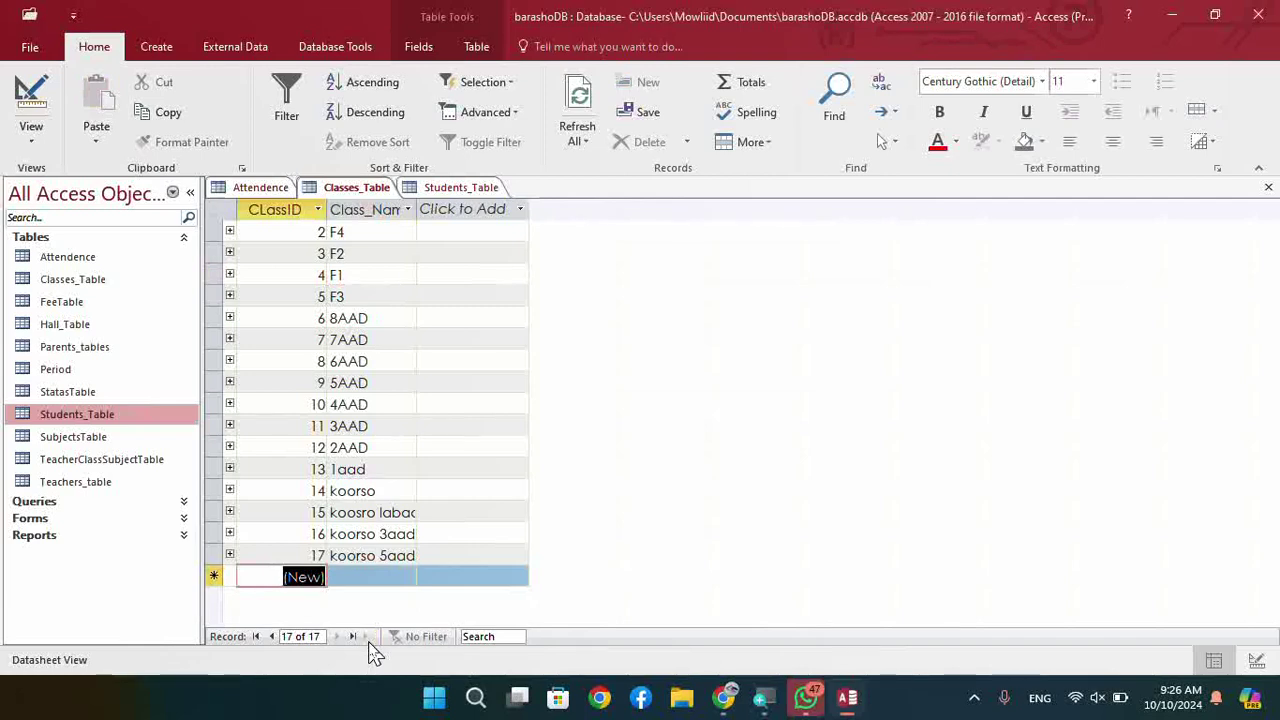
# - View the sort and filter options for the ClassID of the koorso record, dismiss them and select the F3 and 6AAD class names
pyautogui.click(362, 491)
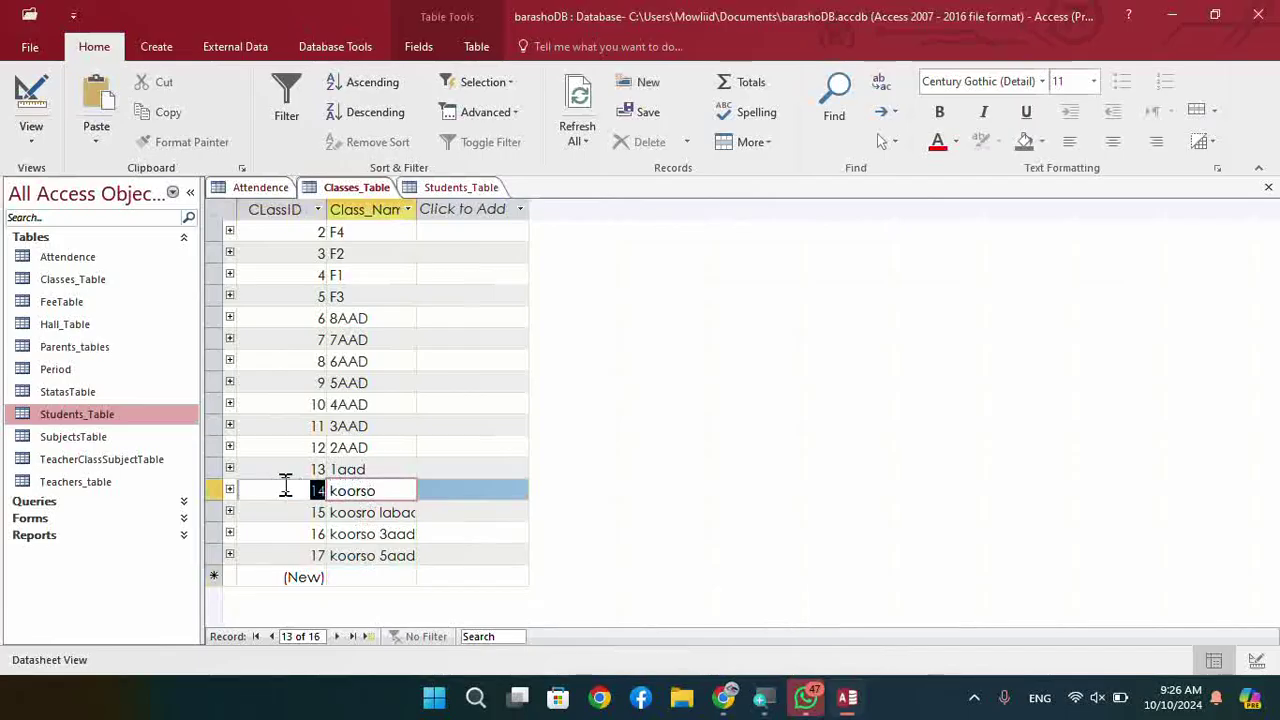
pyautogui.rightClick(285, 486)
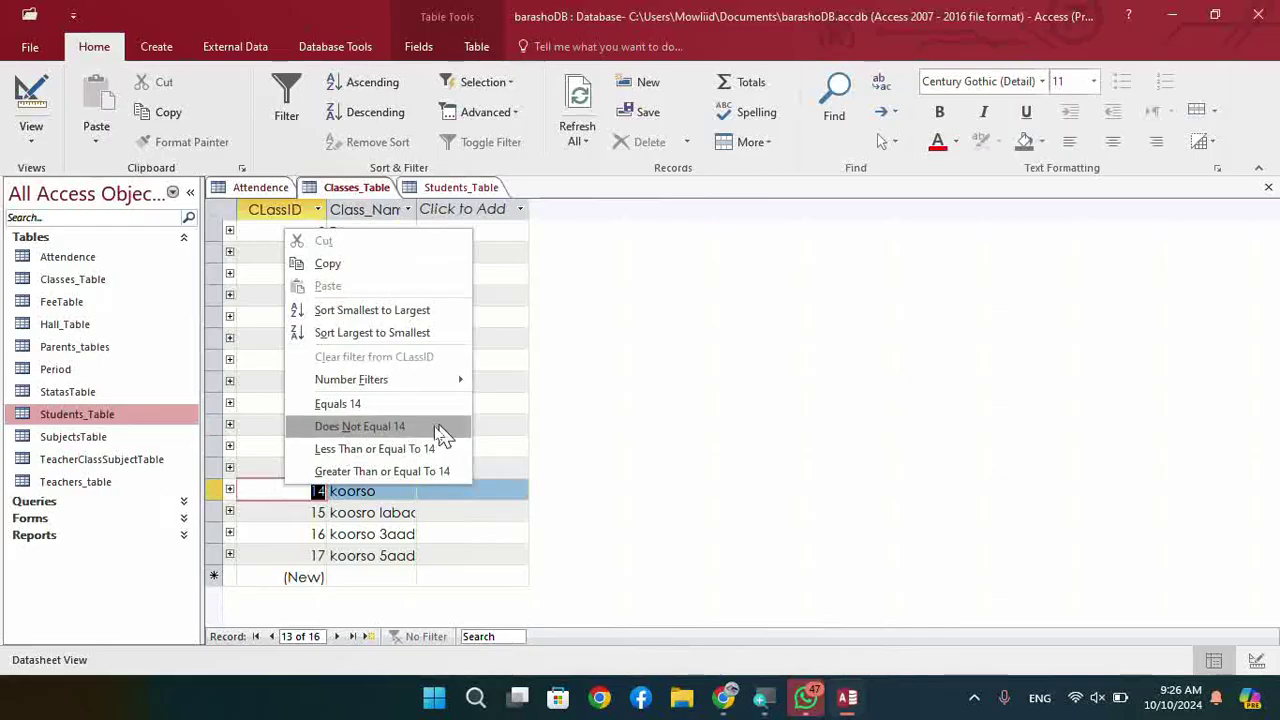
pyautogui.click(535, 405)
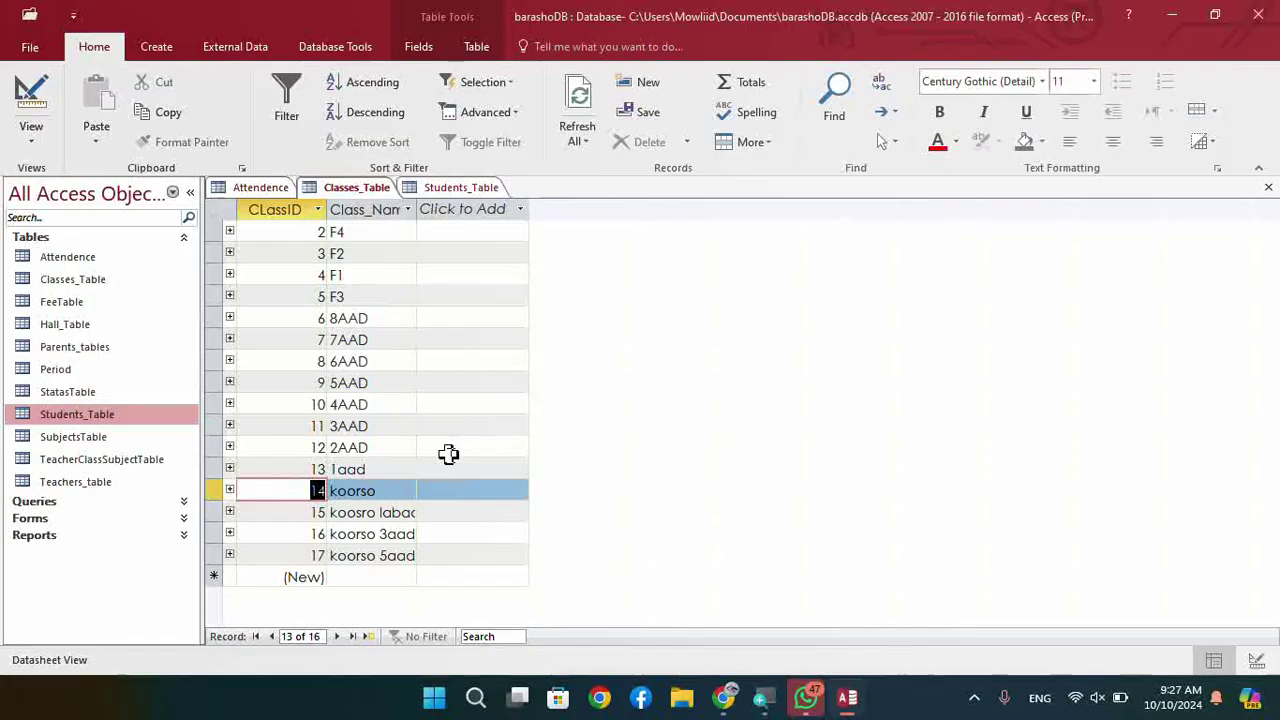
pyautogui.click(333, 302)
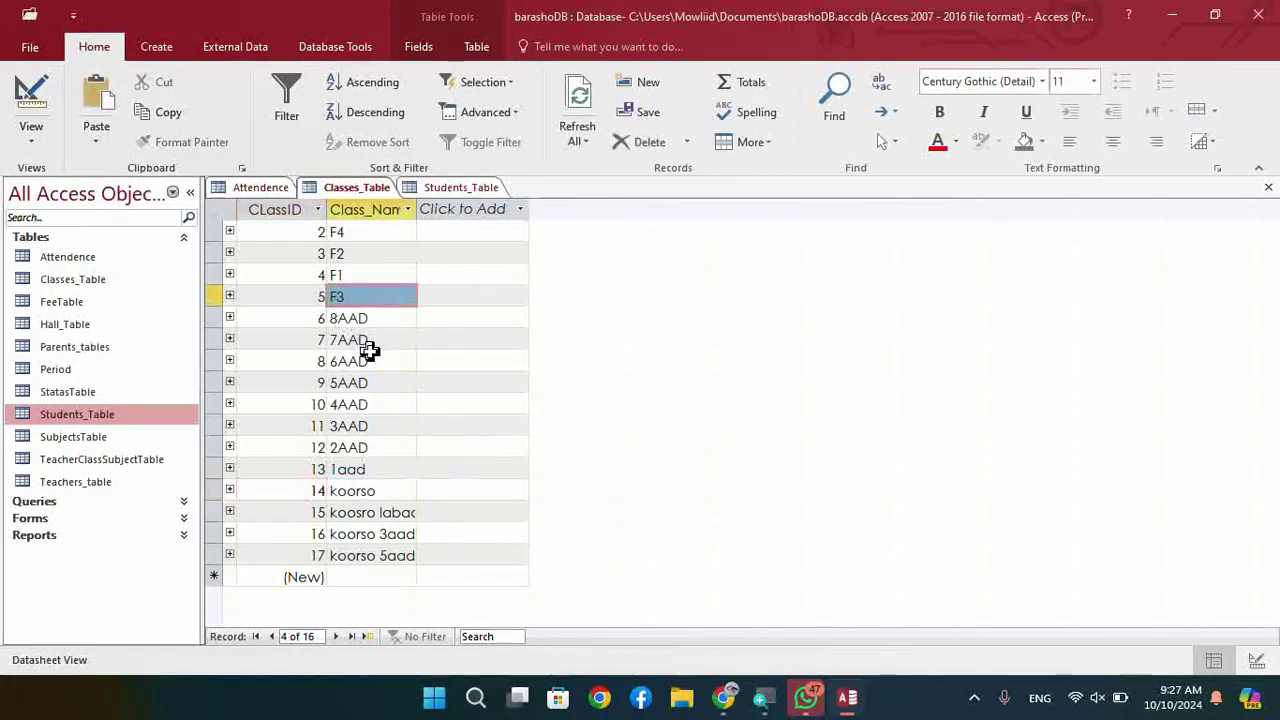
pyautogui.click(370, 354)
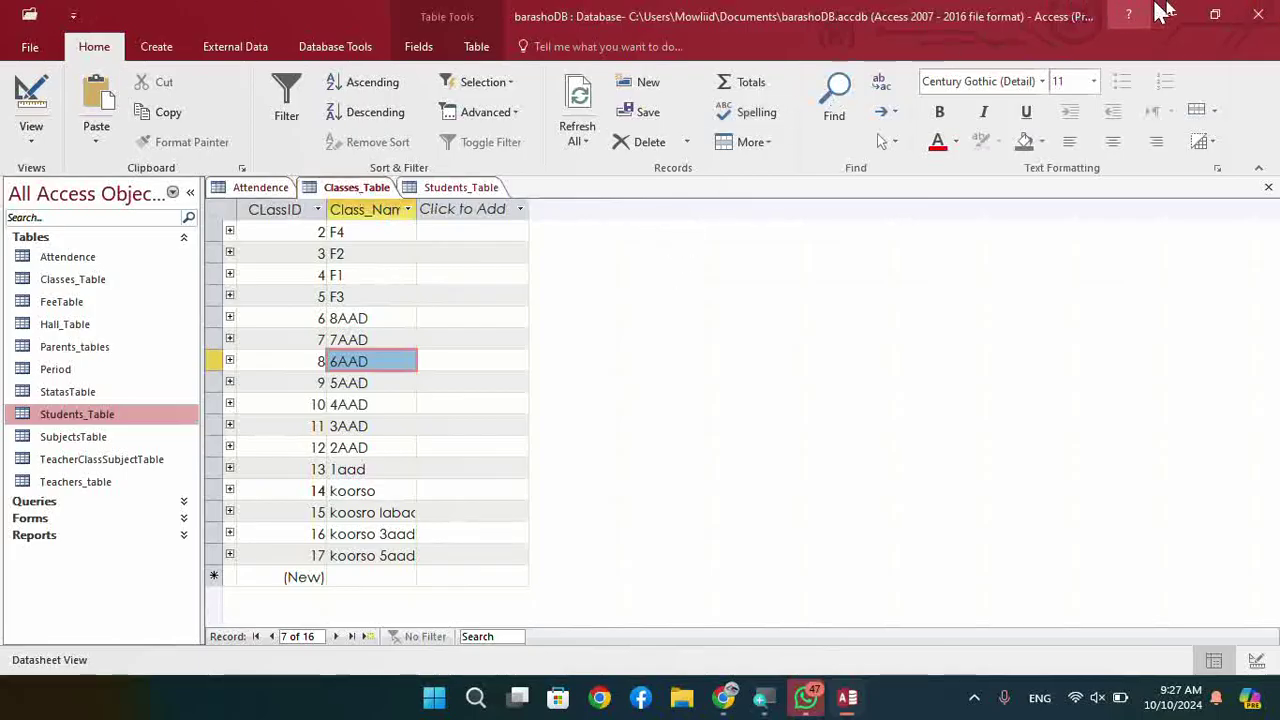
# - Close and relaunch Access, reopen barashoDB.accdb, dismiss the activation wizard, and open Students_Table and Classes_Table
pyautogui.click(1258, 16)
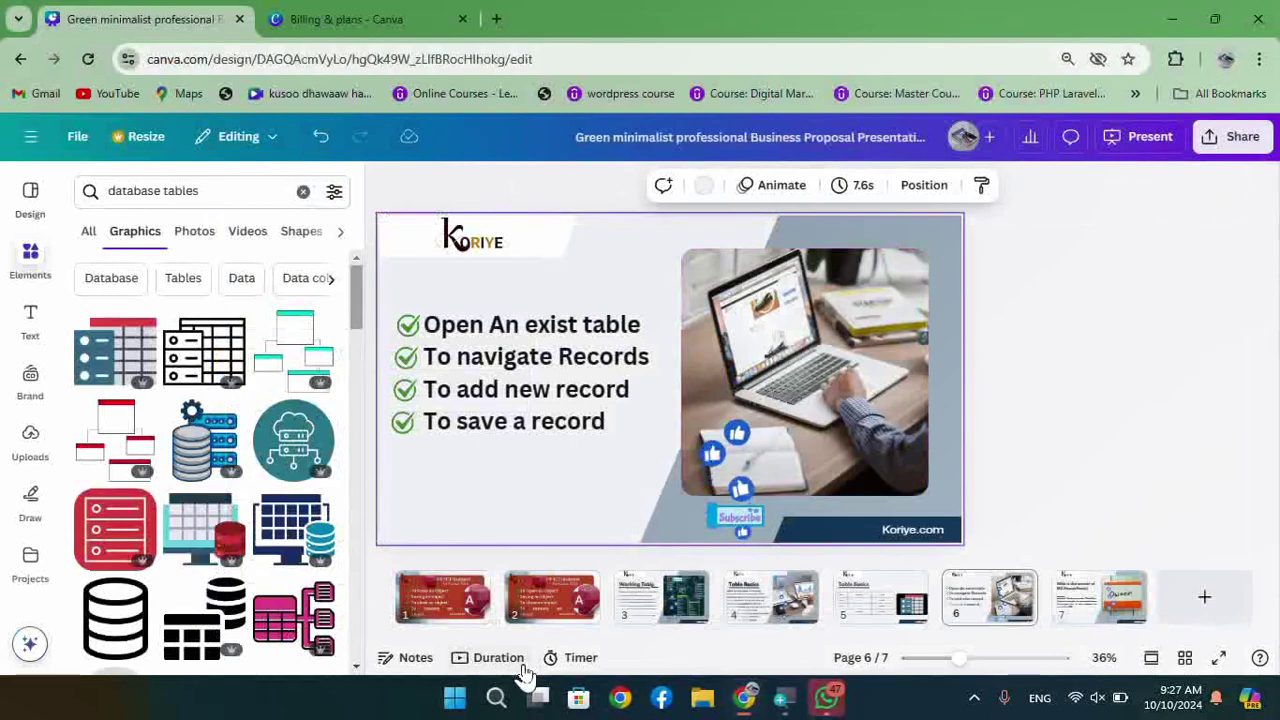
pyautogui.click(496, 698)
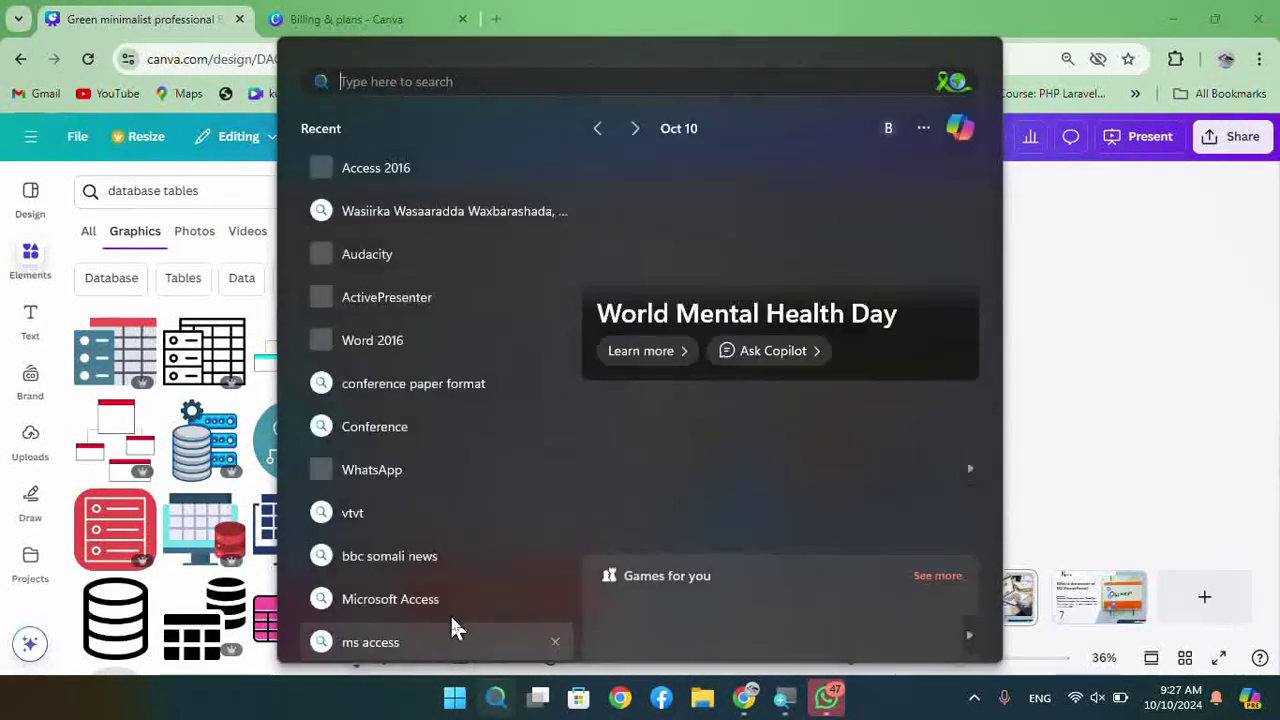
pyautogui.write('ac')
pyautogui.click(386, 225)
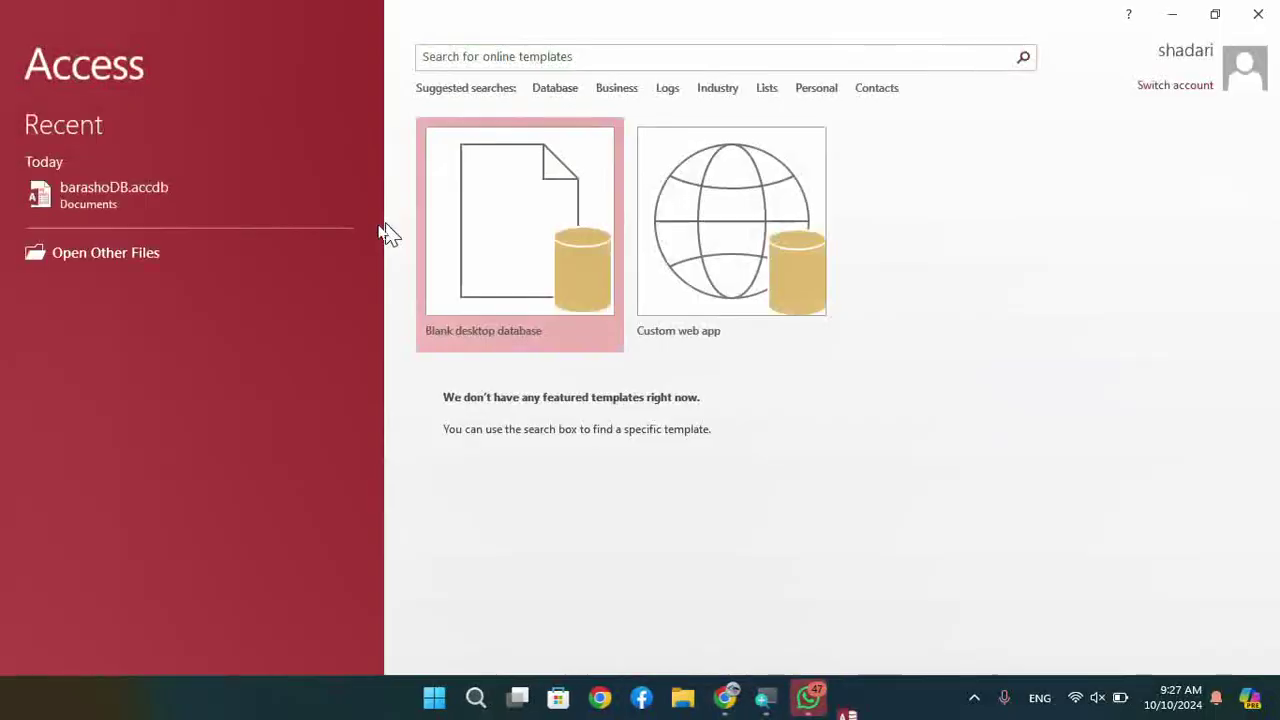
pyautogui.click(97, 200)
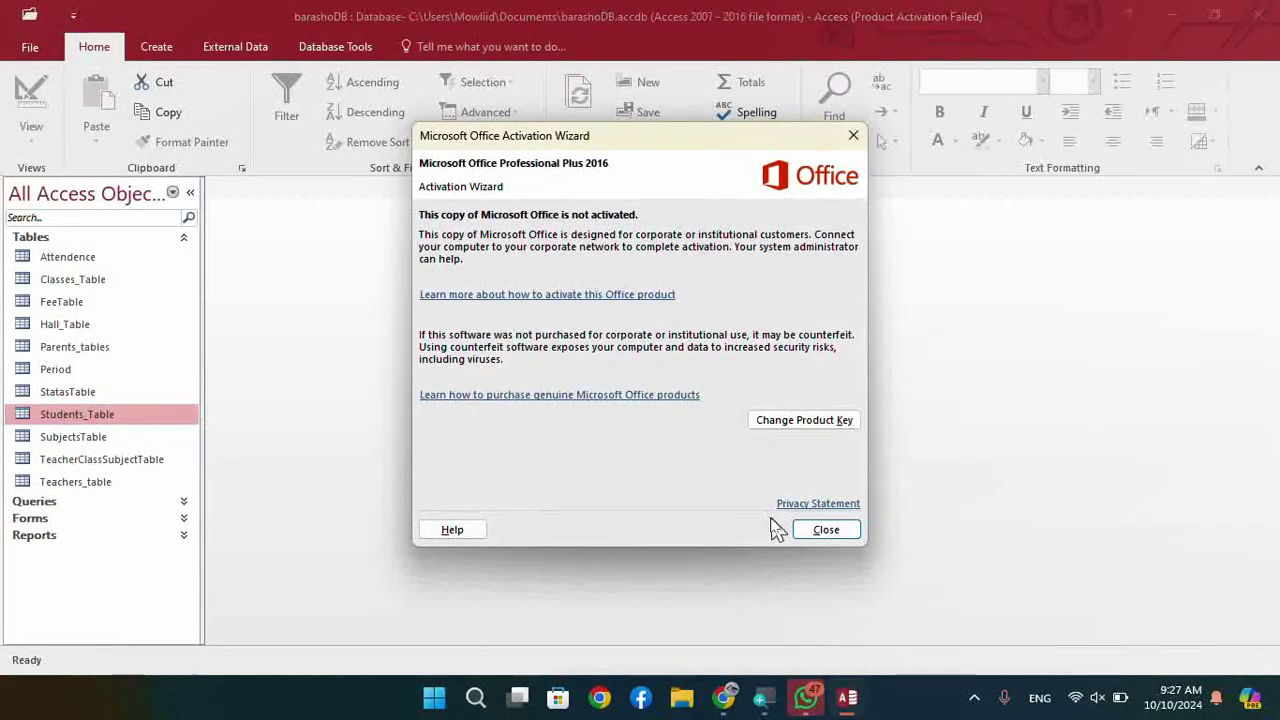
pyautogui.click(823, 533)
pyautogui.doubleClick(118, 421)
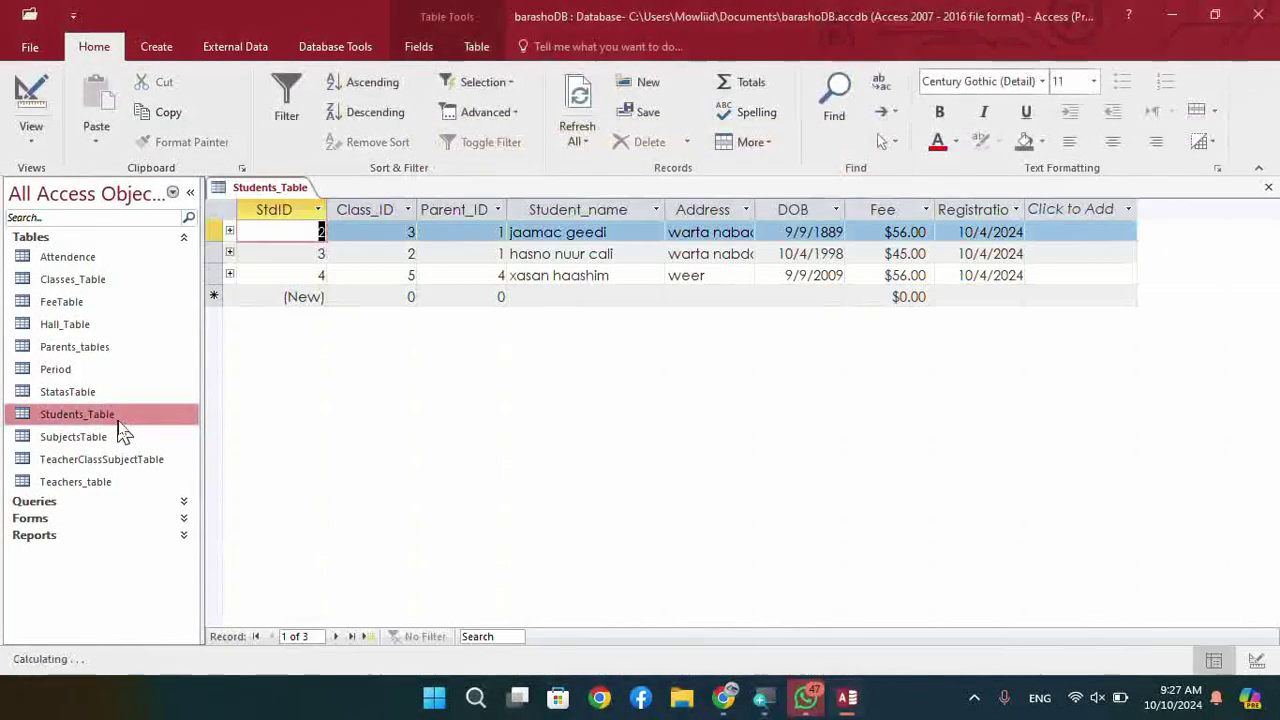
pyautogui.doubleClick(80, 281)
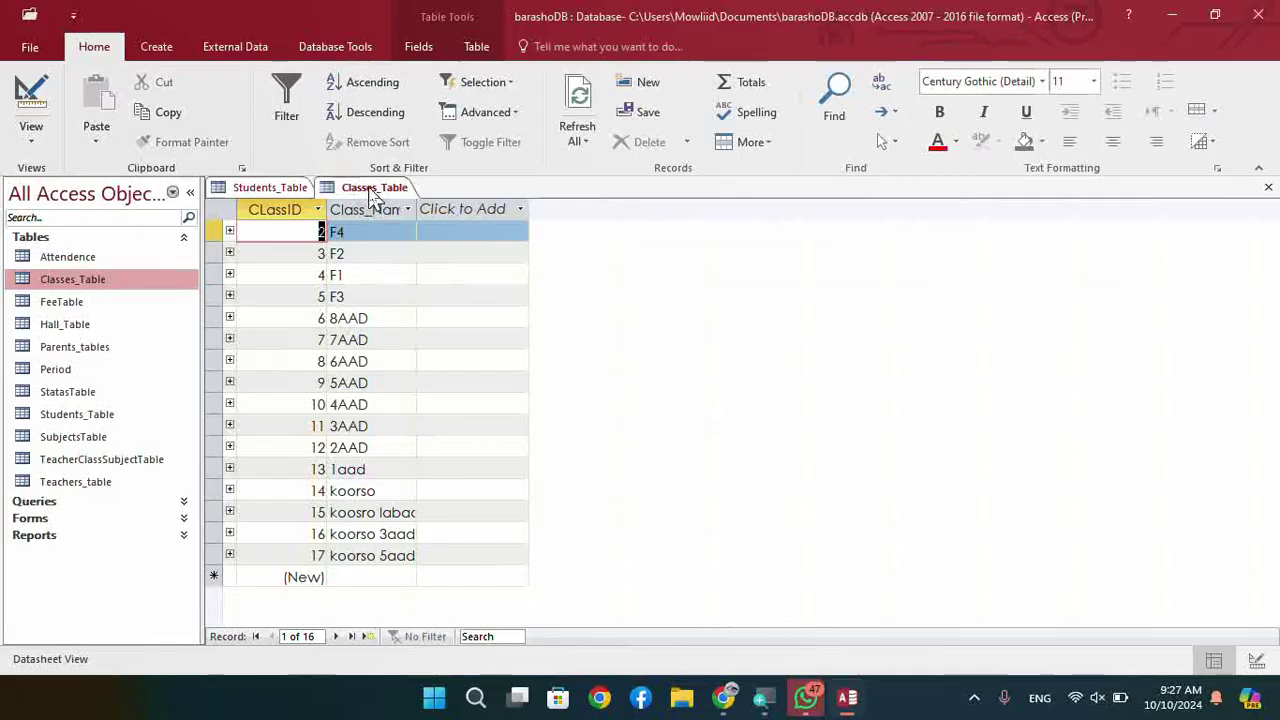
# - Add a record named "koorso 6aad" to Classes_Table and move on to the next blank record
pyautogui.click(371, 578)
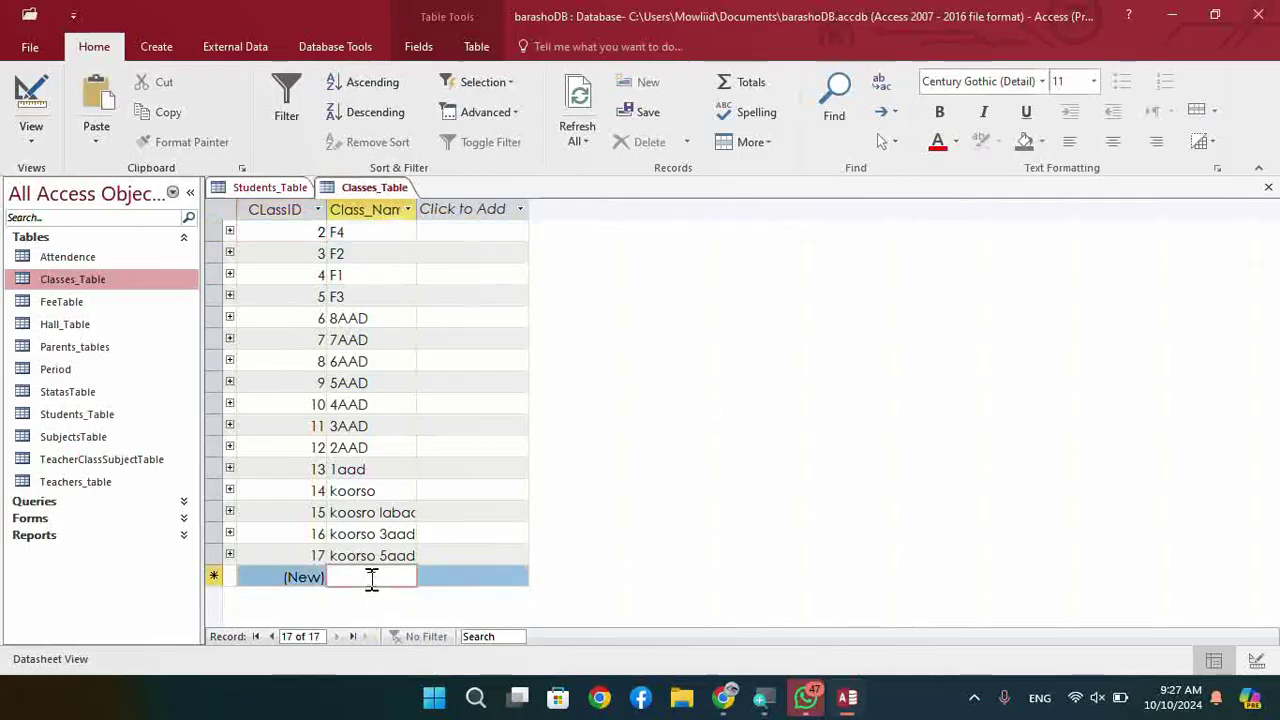
pyautogui.write('koorso')
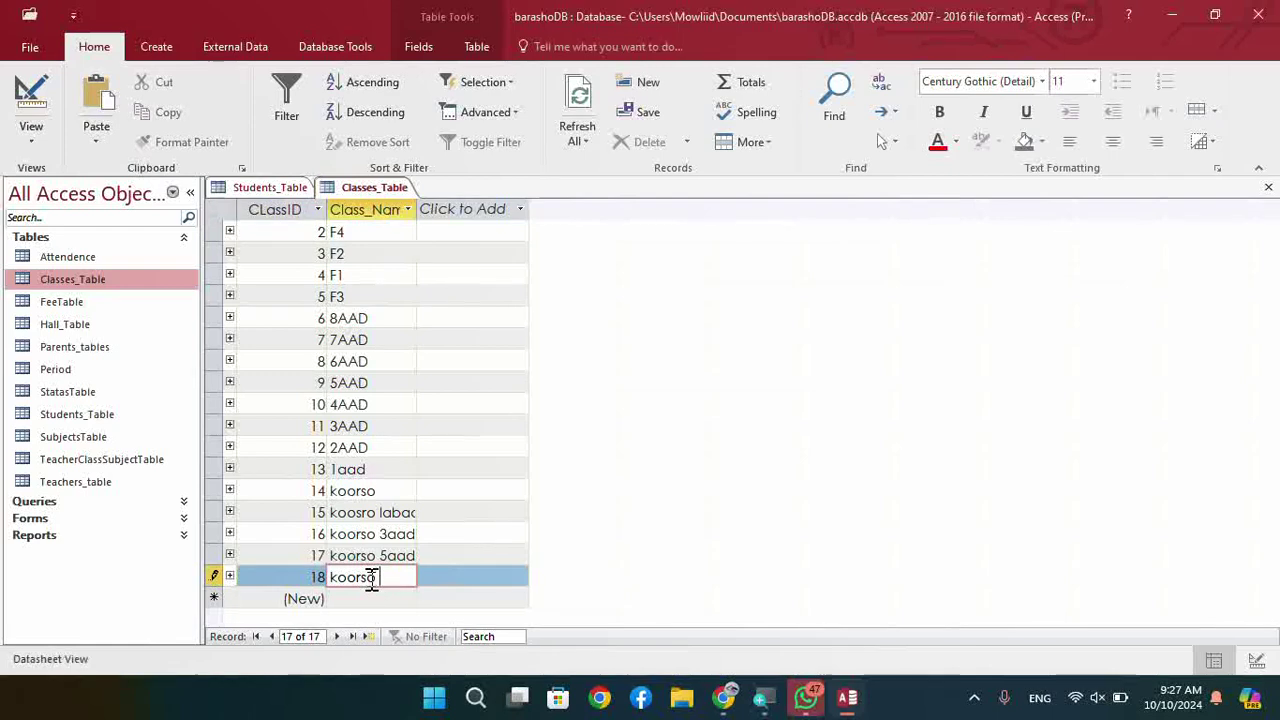
pyautogui.write(' 6aad')
pyautogui.press('Return')
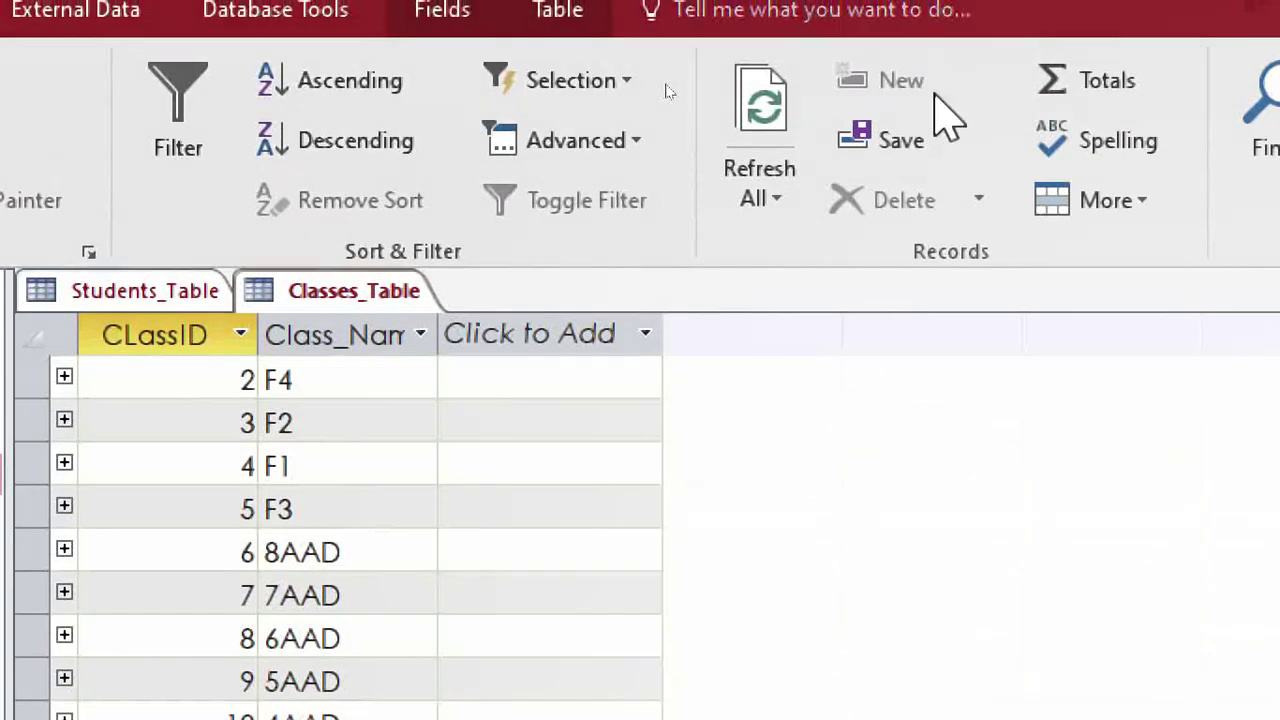
# - Save the added record and the Classes_Table object
pyautogui.click(920, 178)
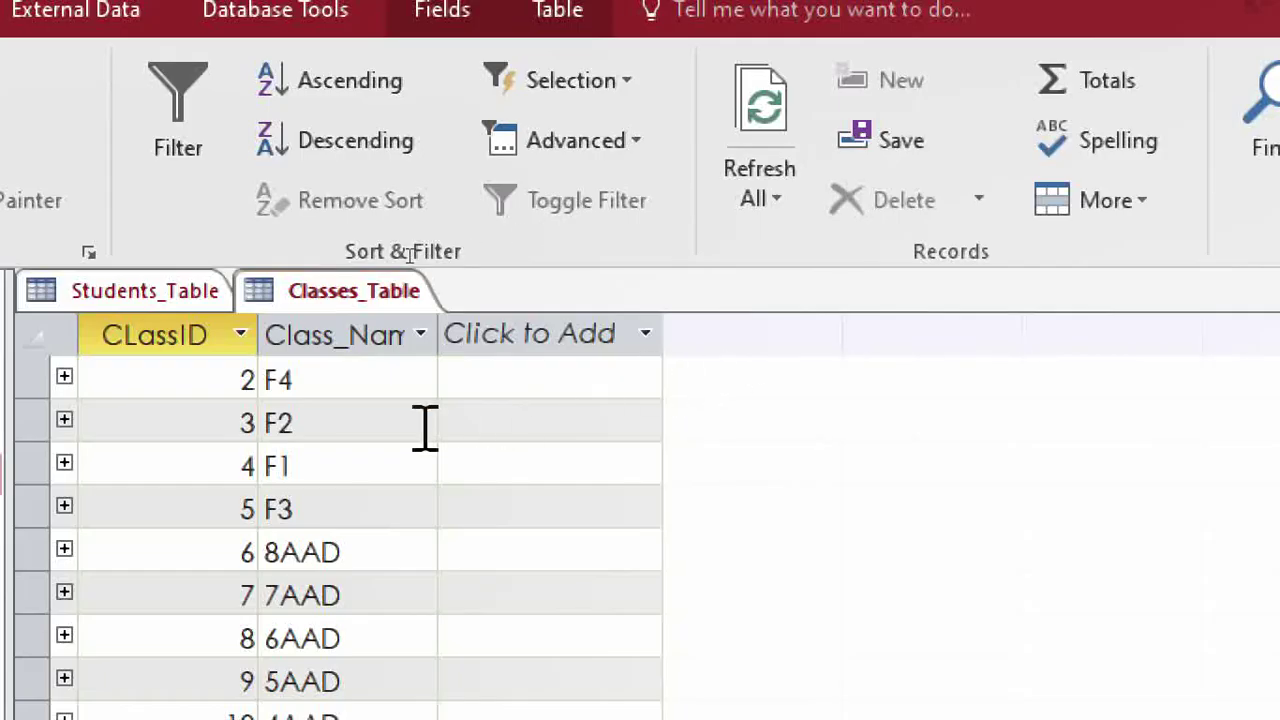
pyautogui.rightClick(312, 300)
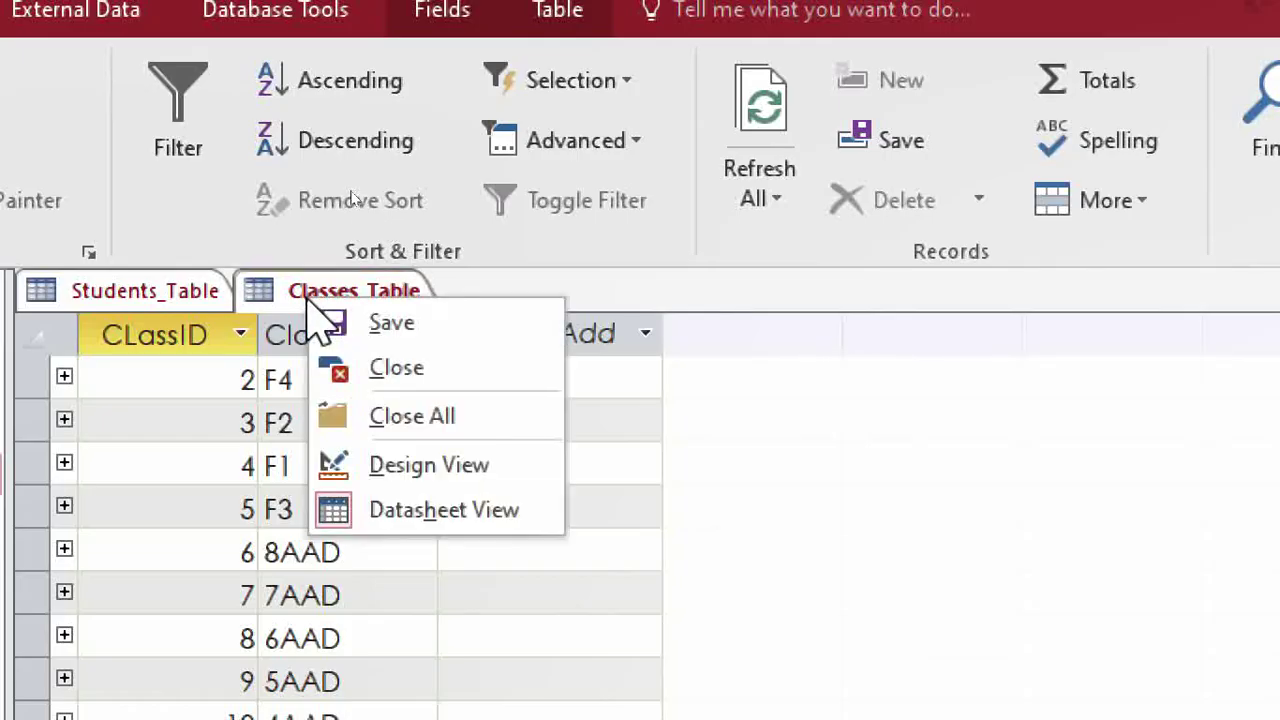
pyautogui.click(437, 336)
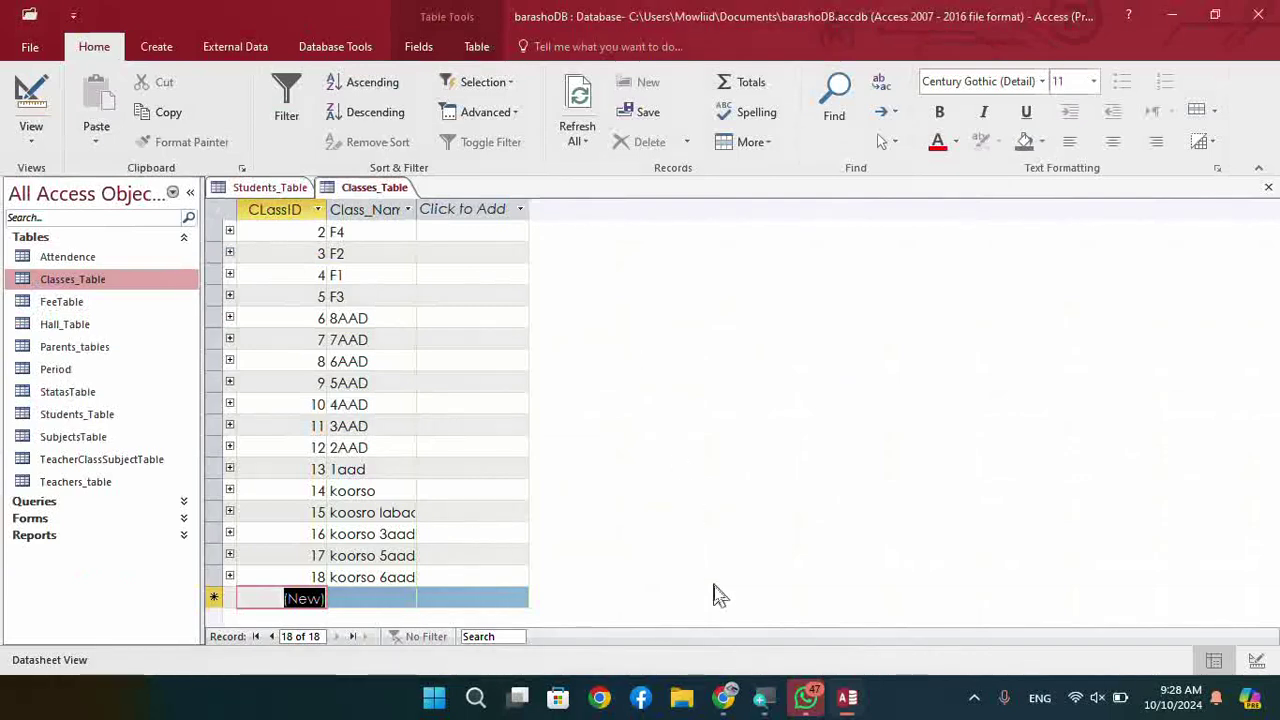
# - Check the topic list slide in Canva, switch back to Access and close Classes_Table
pyautogui.click(725, 700)
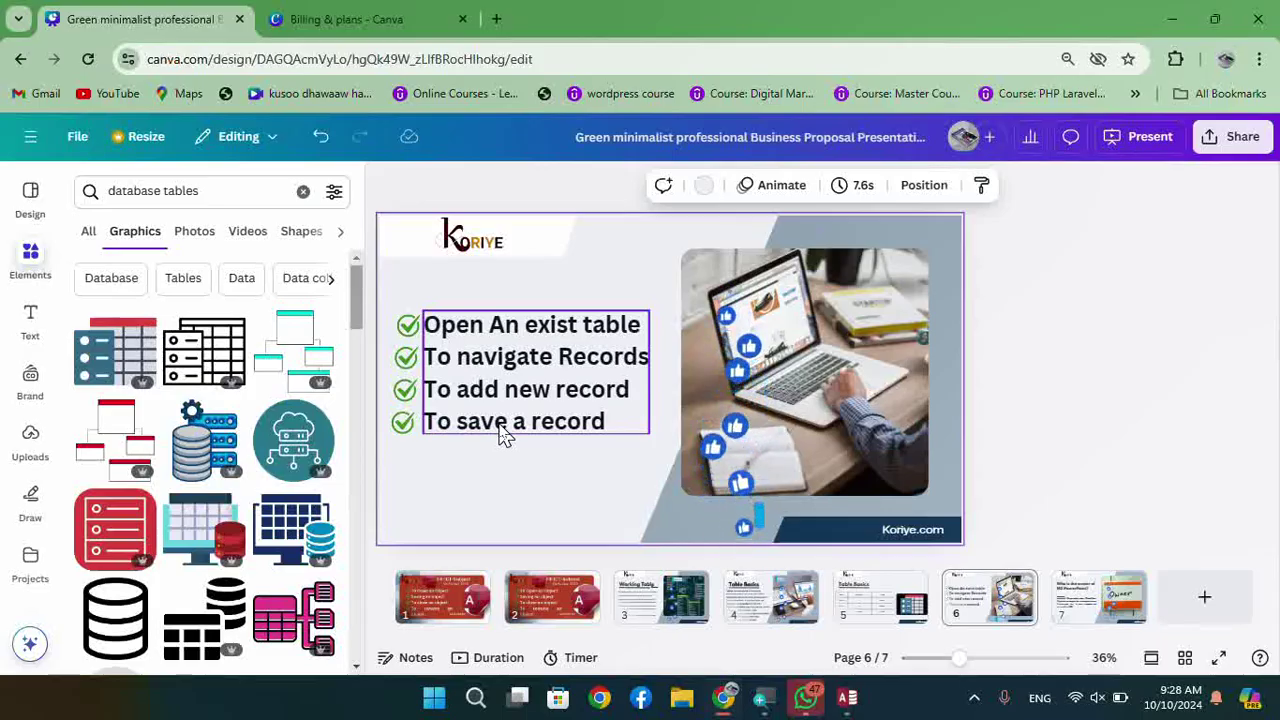
pyautogui.click(848, 700)
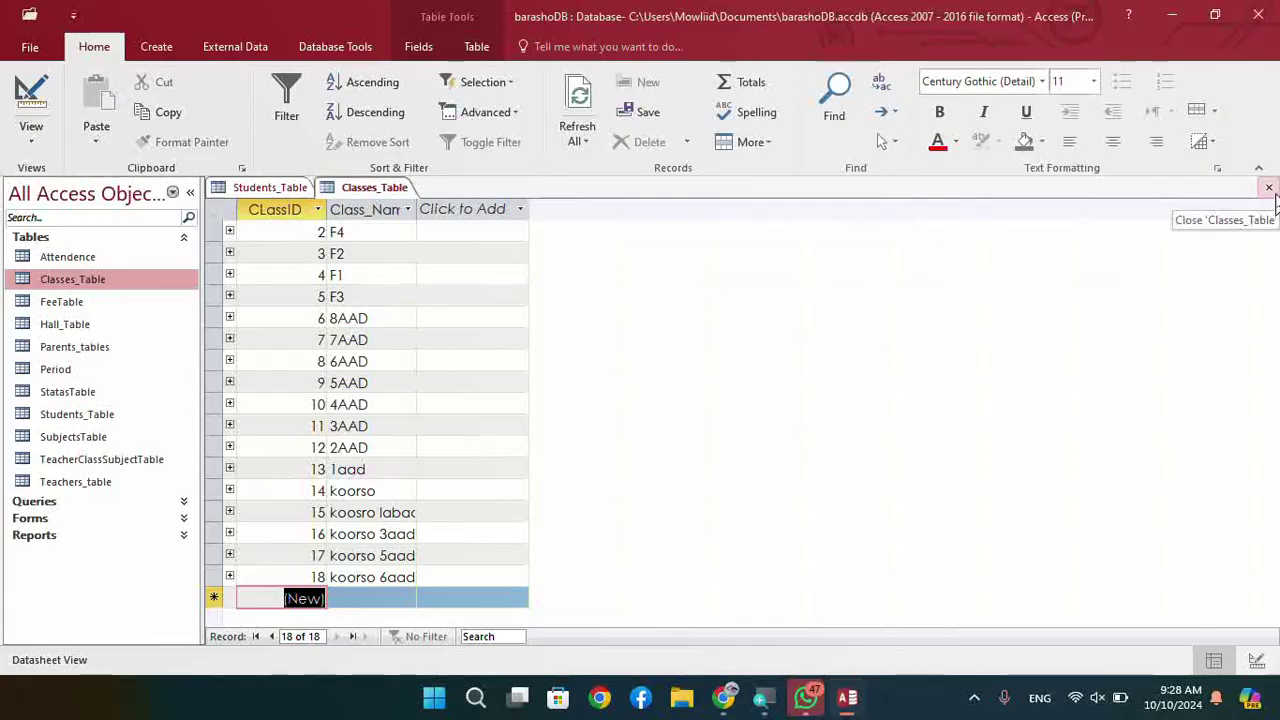
pyautogui.click(1270, 189)
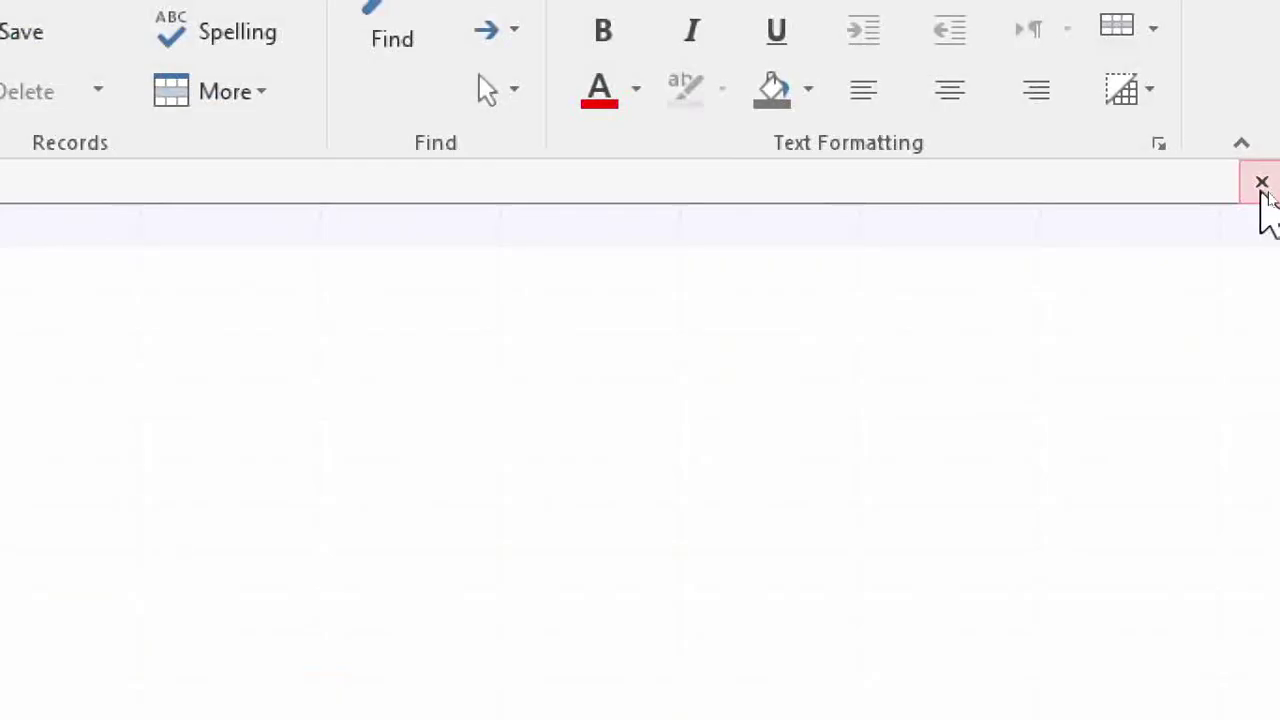
pyautogui.click(1262, 186)
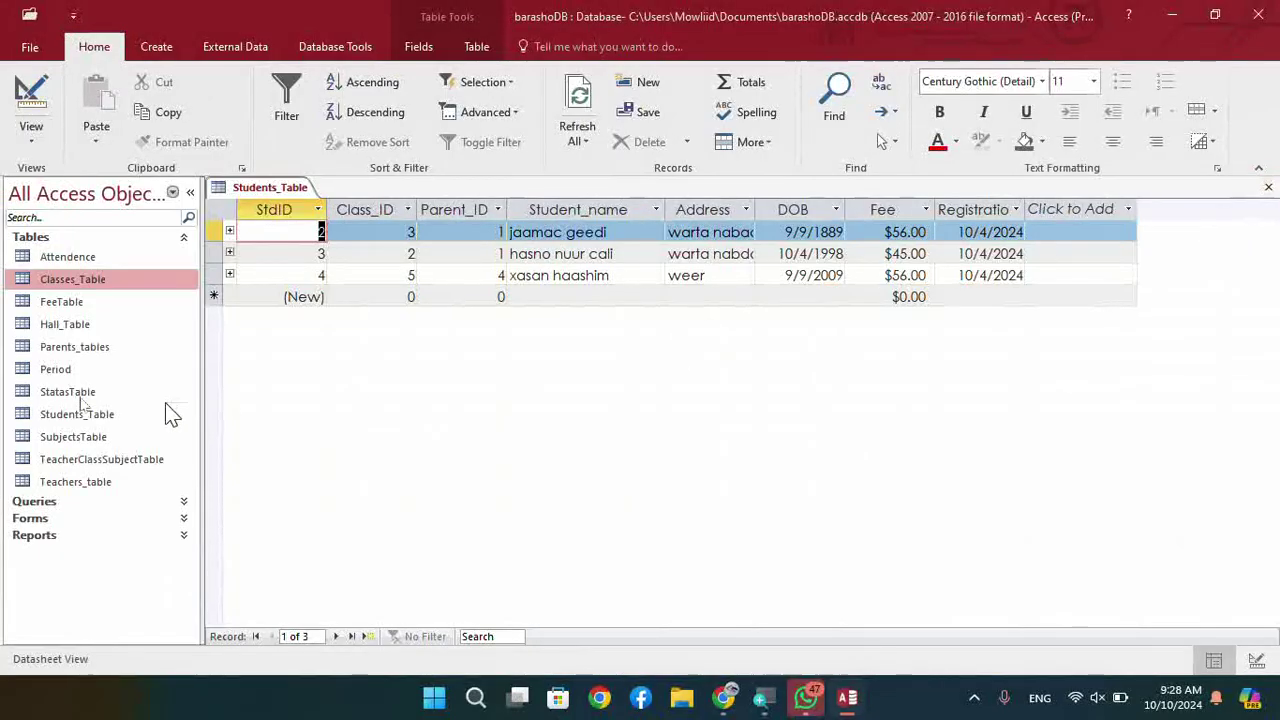
# - Open Period, Parents_tables, Students_Table, SubjectsTable, TeacherClassSubjectTable and Hall_Table together
pyautogui.click(58, 373)
pyautogui.doubleClick(60, 372)
pyautogui.doubleClick(60, 347)
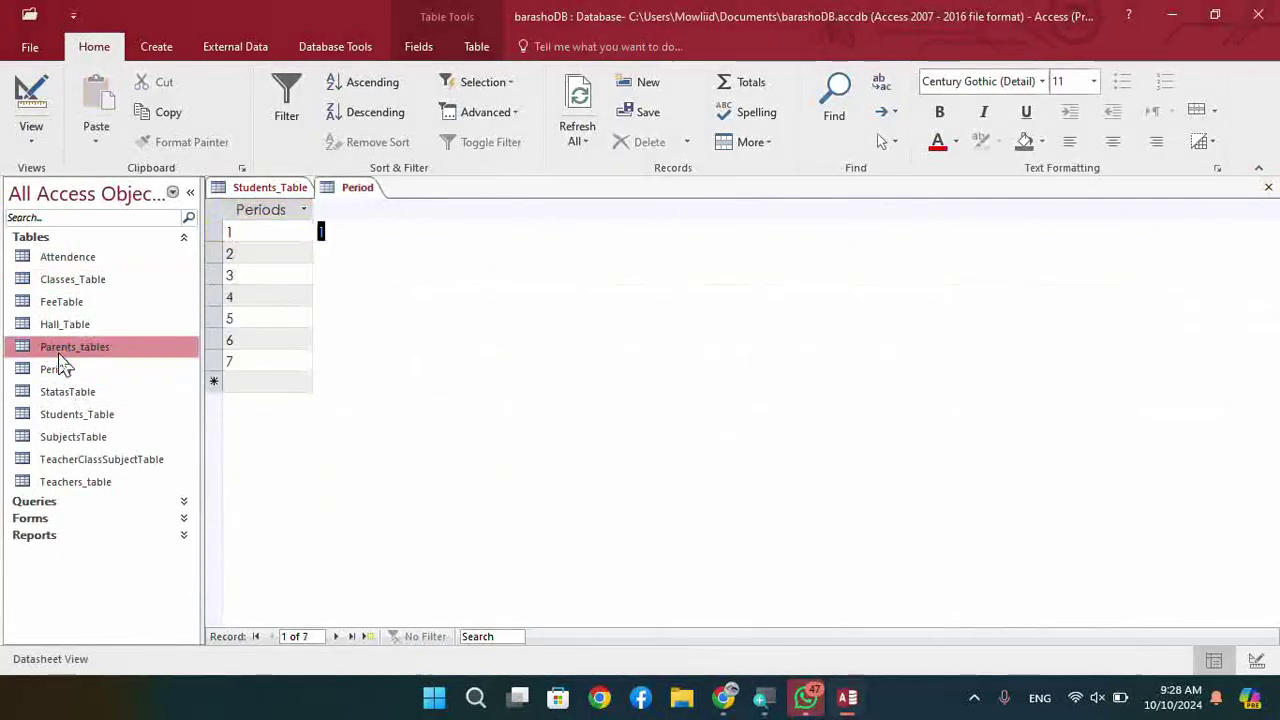
pyautogui.doubleClick(72, 416)
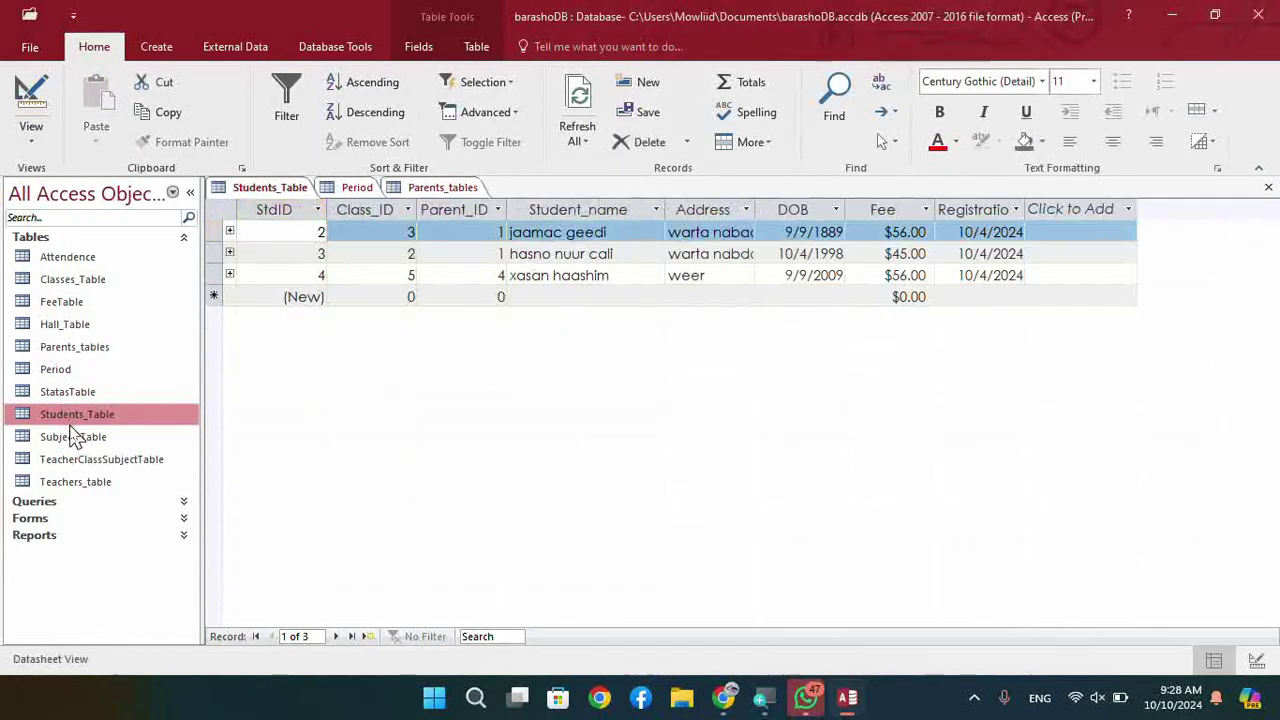
pyautogui.doubleClick(74, 437)
pyautogui.doubleClick(84, 461)
pyautogui.doubleClick(60, 324)
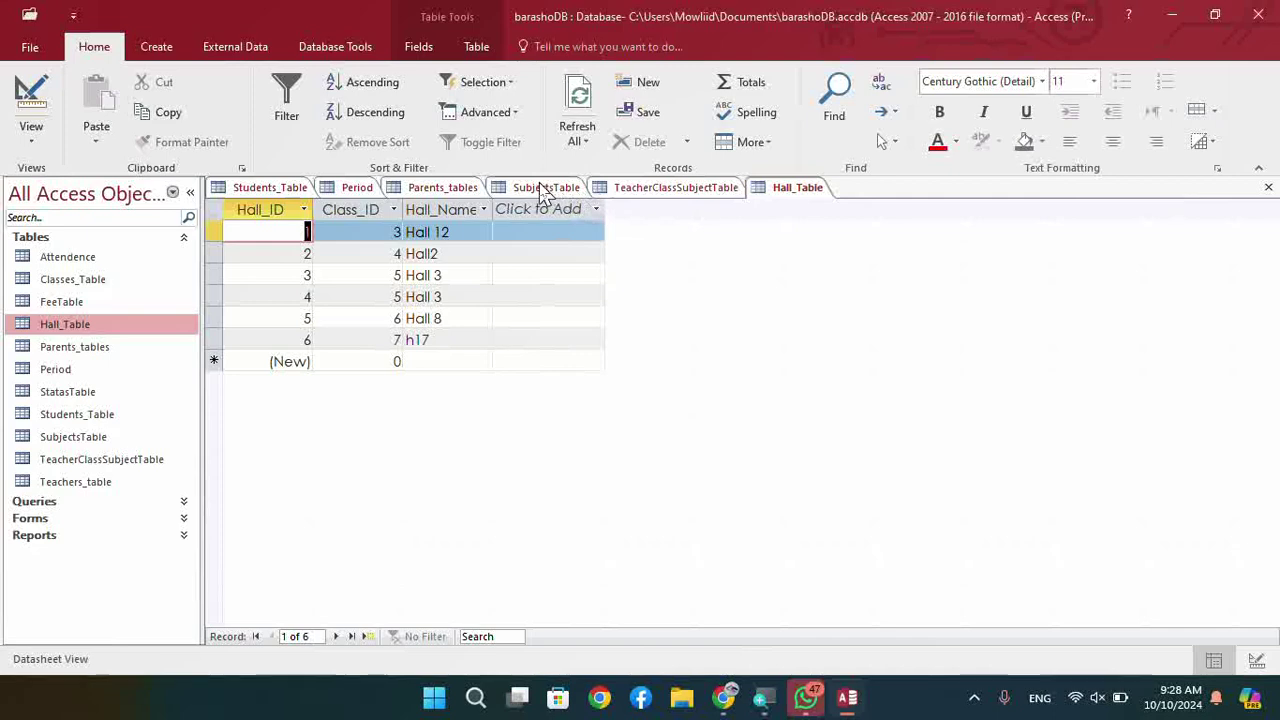
# - Close Hall_Table and TeacherClassSubjectTable individually, and close all remaining open tables at once
pyautogui.click(1269, 188)
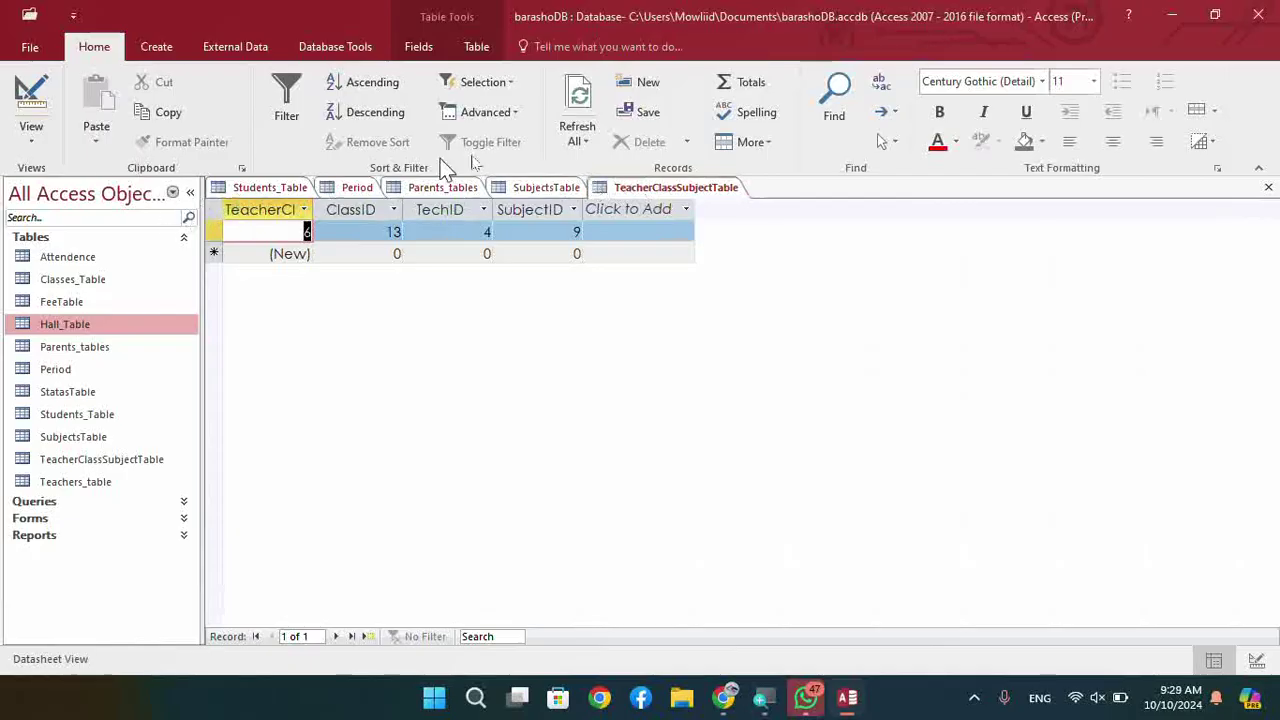
pyautogui.rightClick(683, 194)
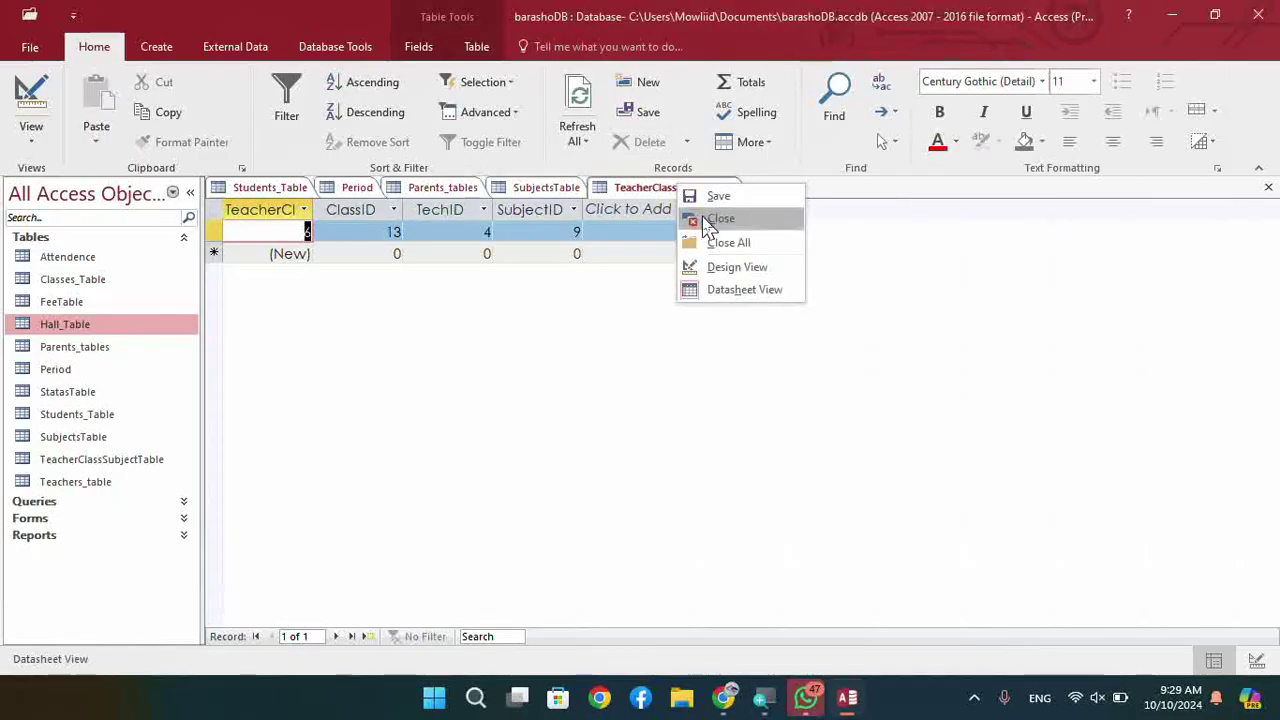
pyautogui.click(712, 219)
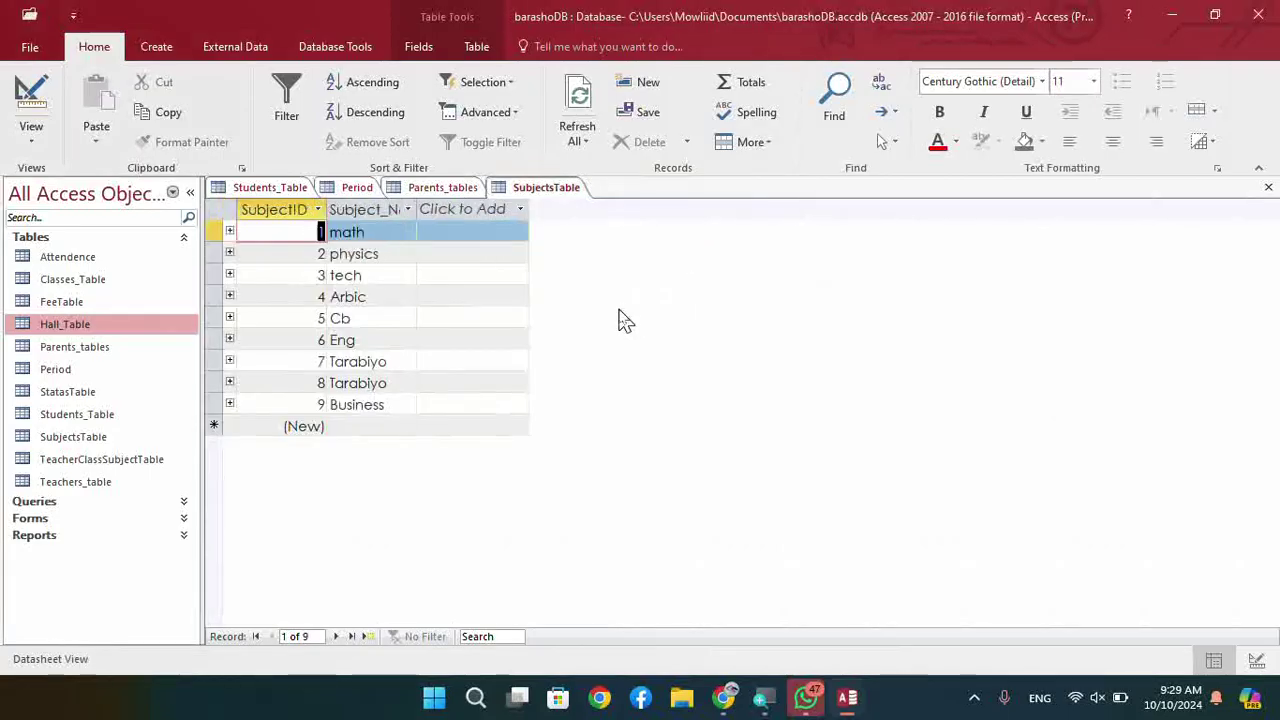
pyautogui.rightClick(360, 190)
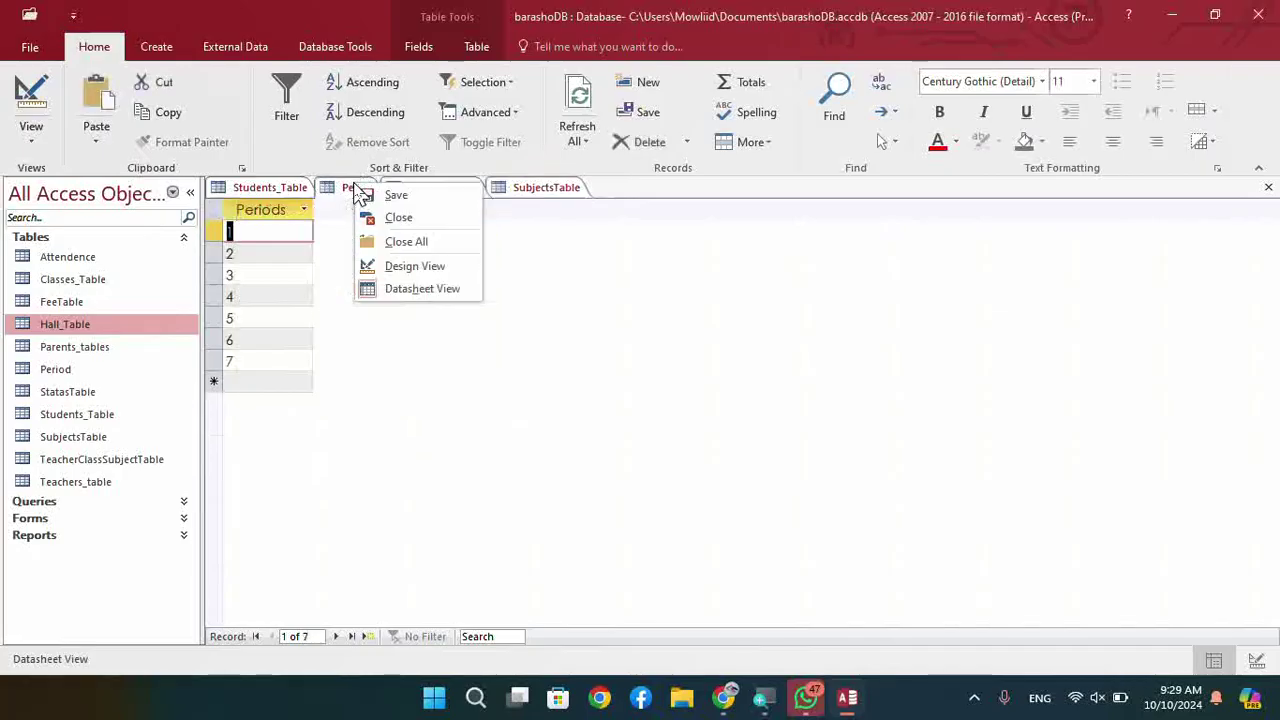
pyautogui.click(396, 242)
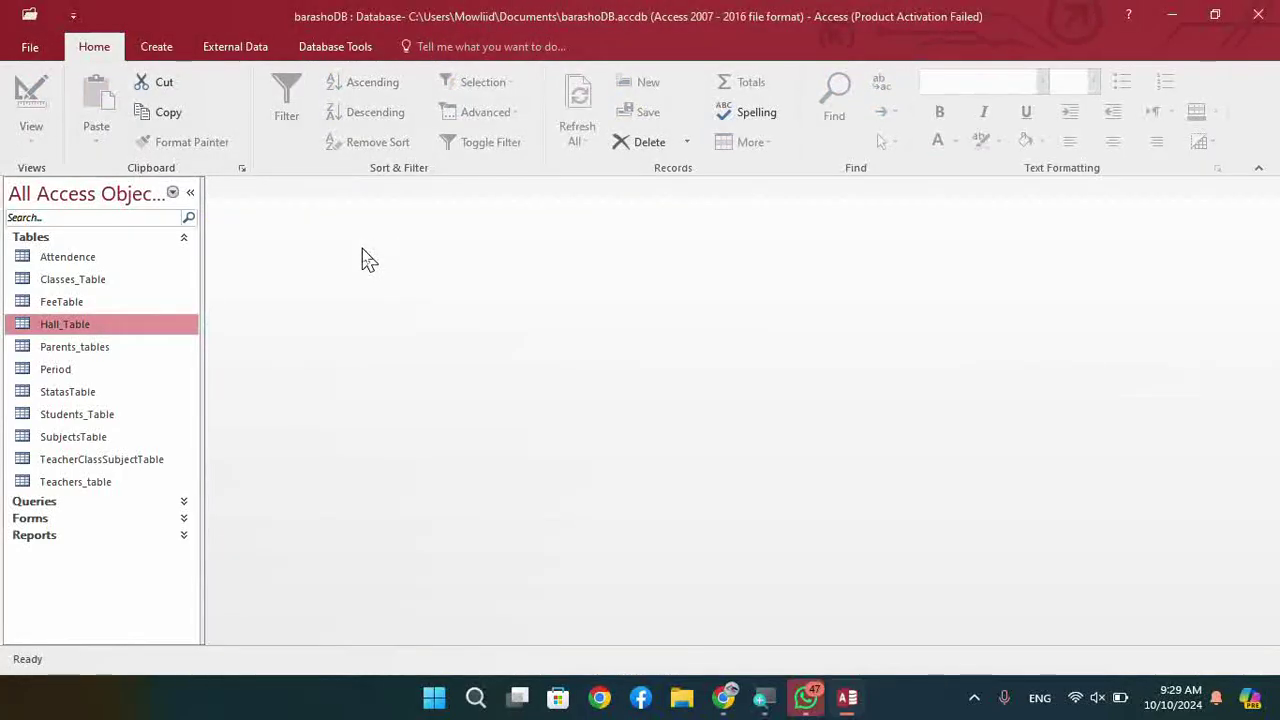
pyautogui.click(974, 700)
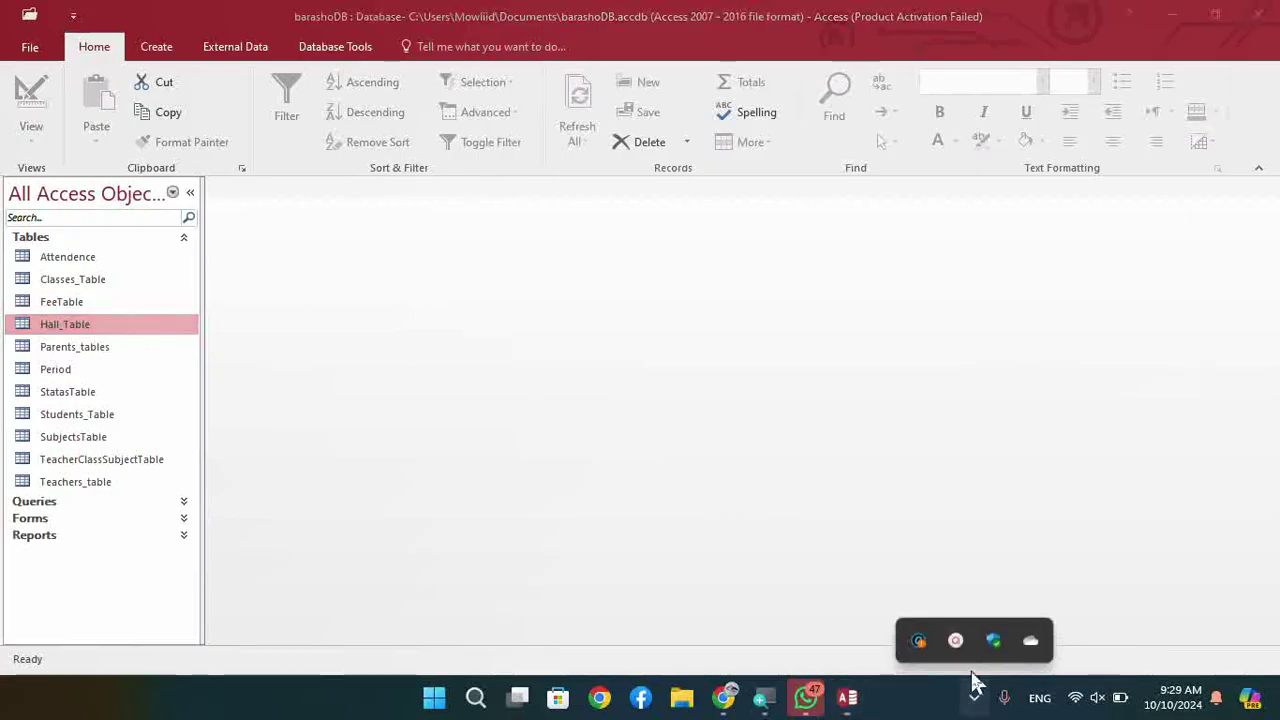